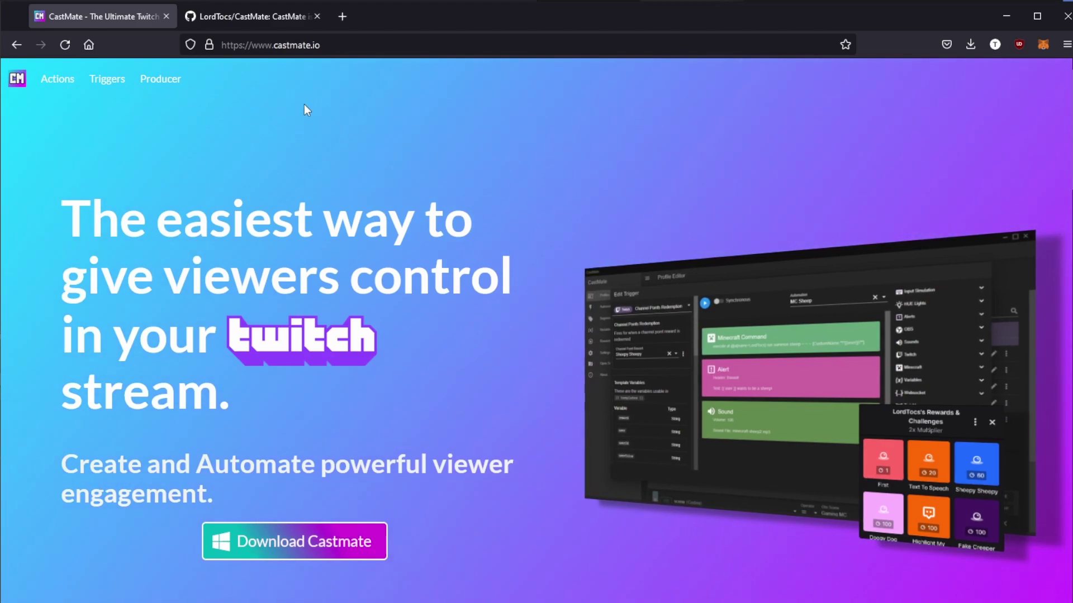
View the CastMate GitHub repository, download CastMate from castmate.io, and expand the SmartScreen details for the installer
click(251, 17)
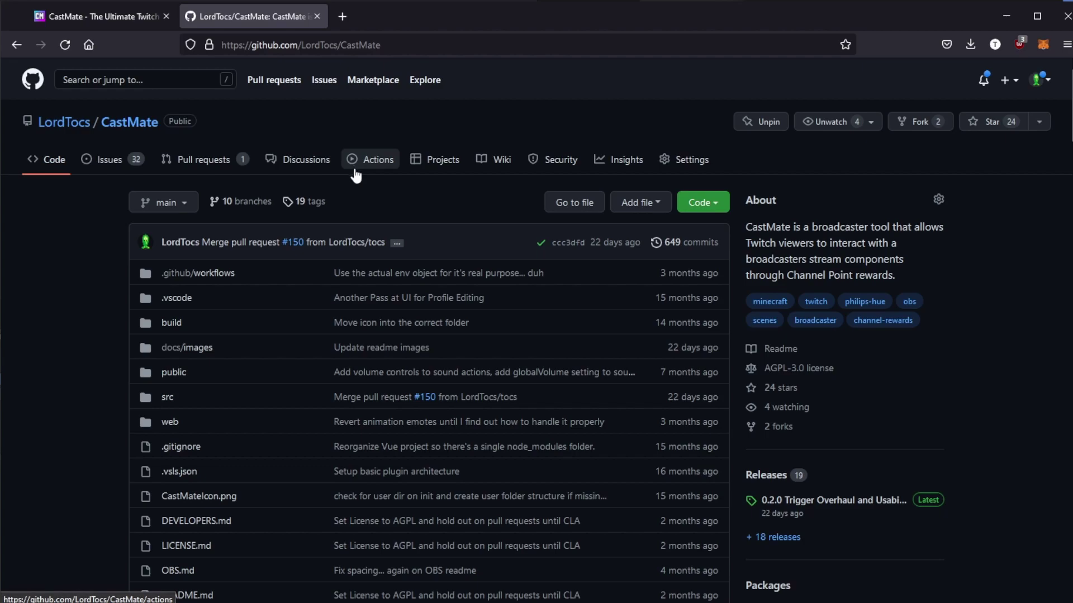
click(112, 16)
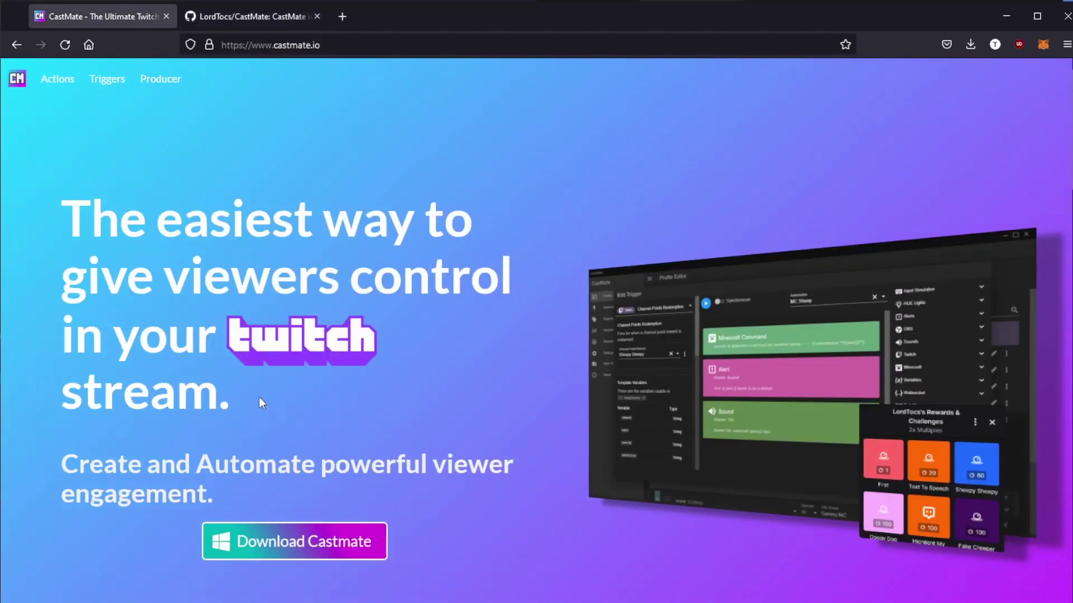
click(282, 542)
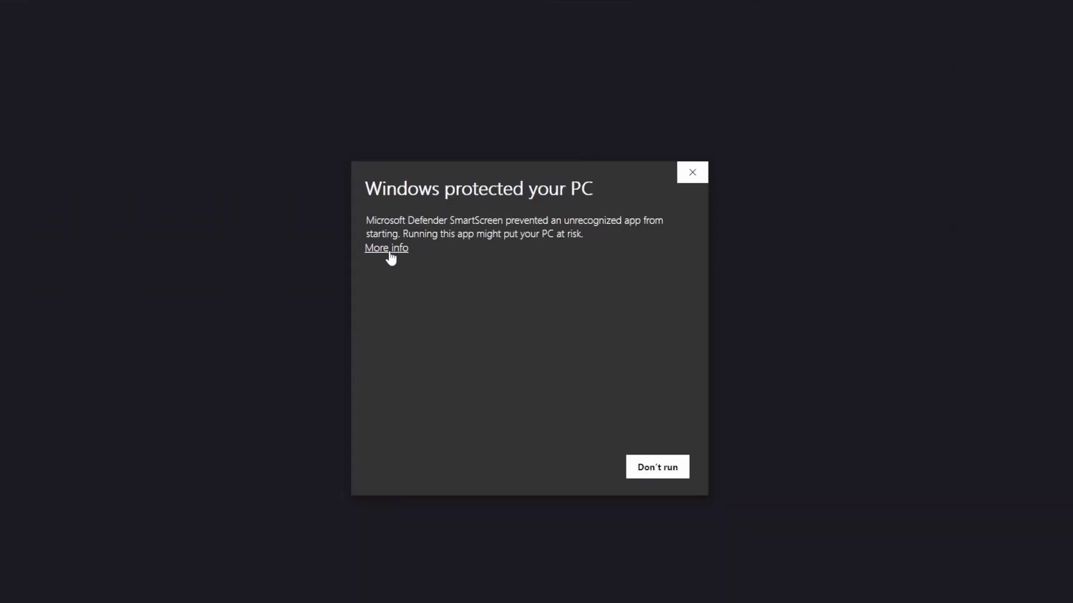
click(390, 251)
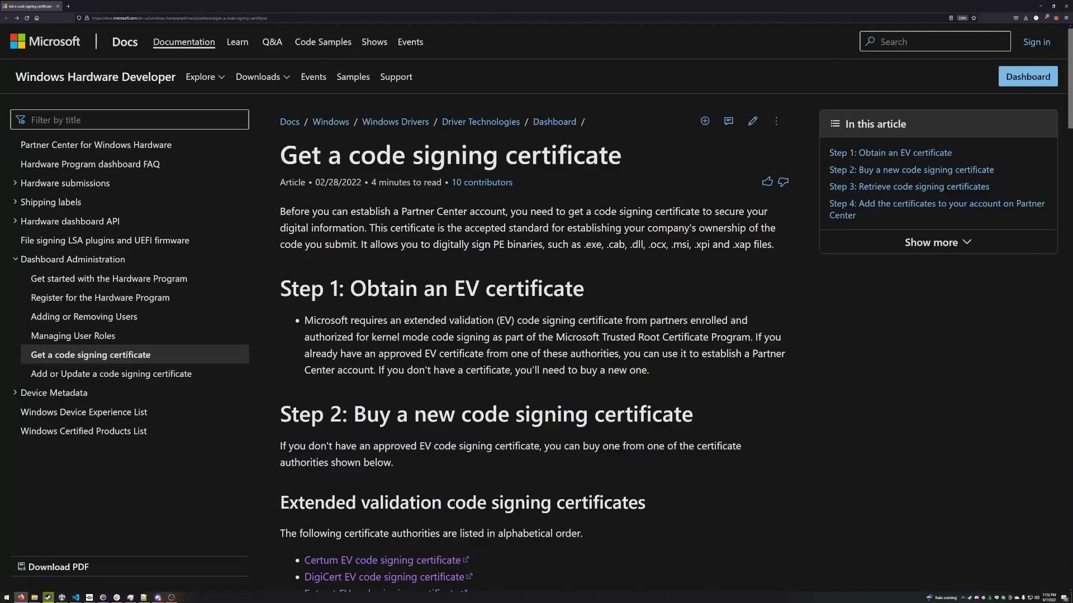
Examine Microsoft's list of code signing certificate authorities and DigiCert's Code Signing Certificate product
scroll(364, 240, down, 6)
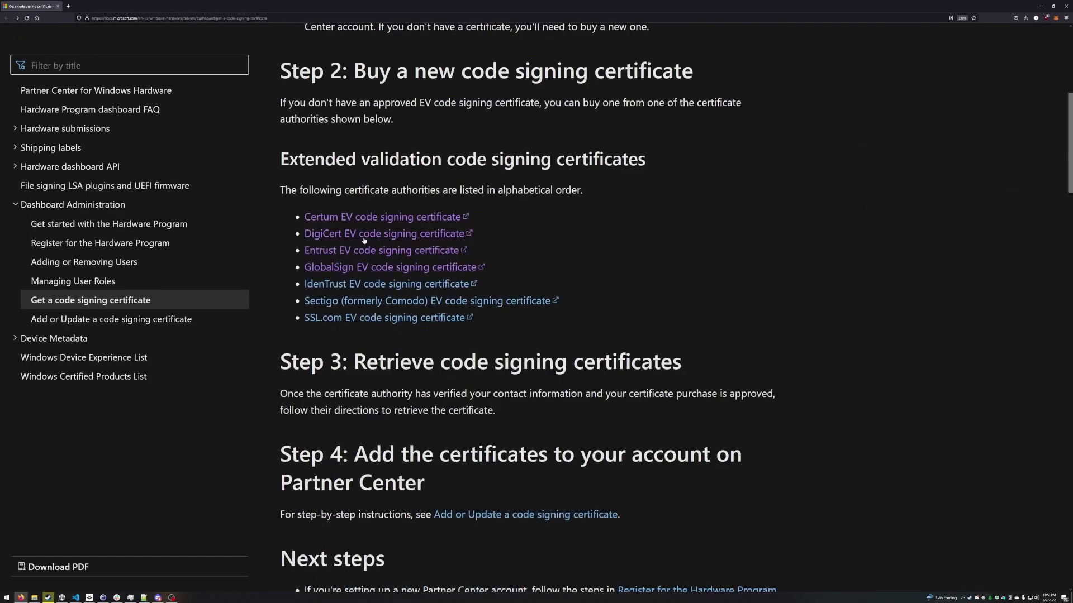
scroll(342, 258, down, 5)
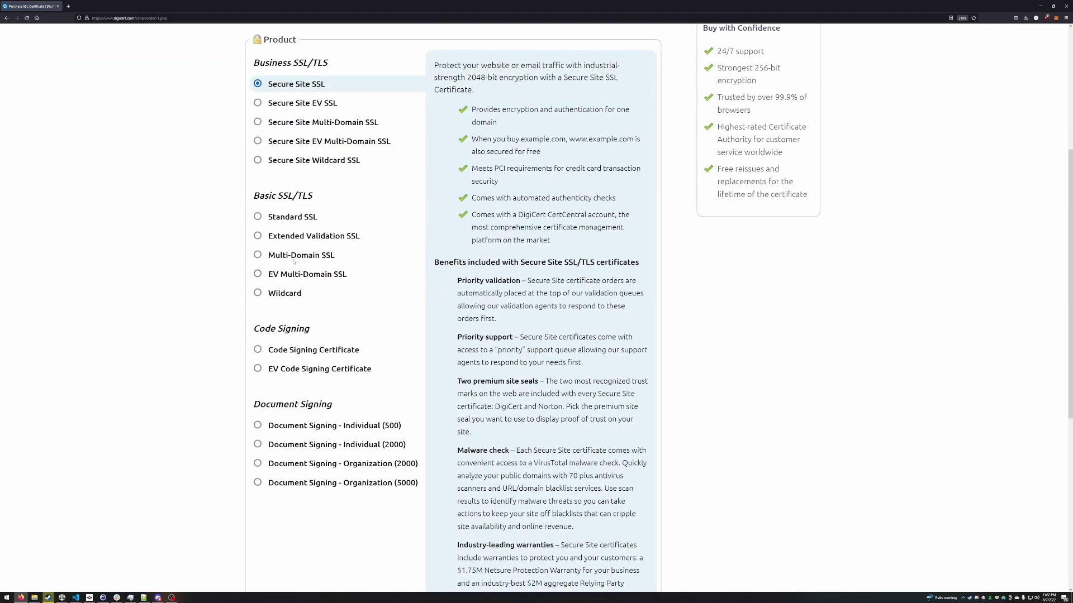
click(294, 353)
scroll(299, 308, down, 5)
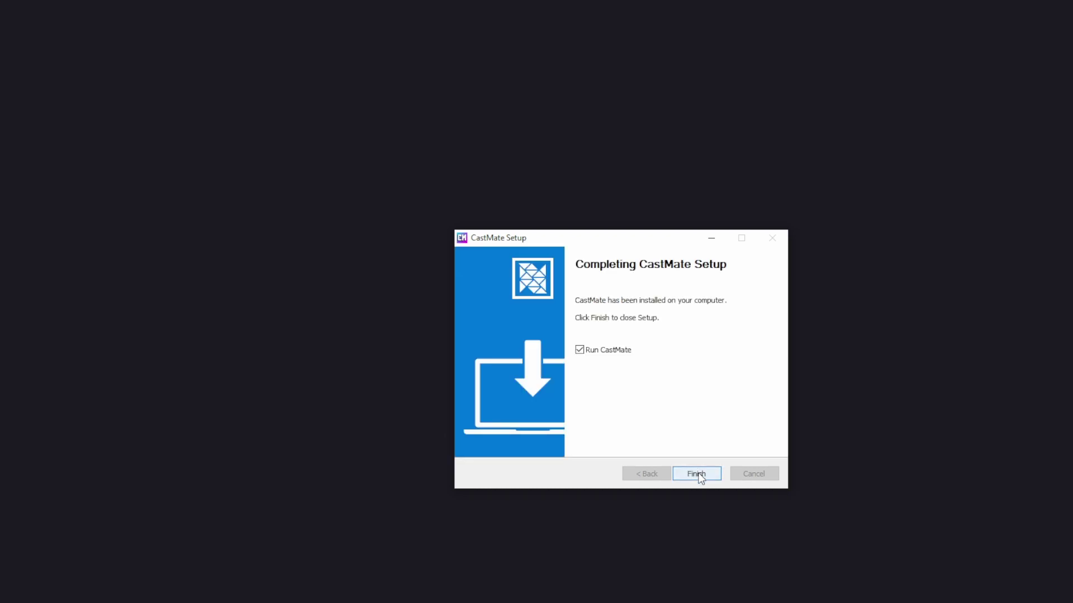
Finish CastMate Setup with Run CastMate enabled and start the welcome wizard
click(698, 475)
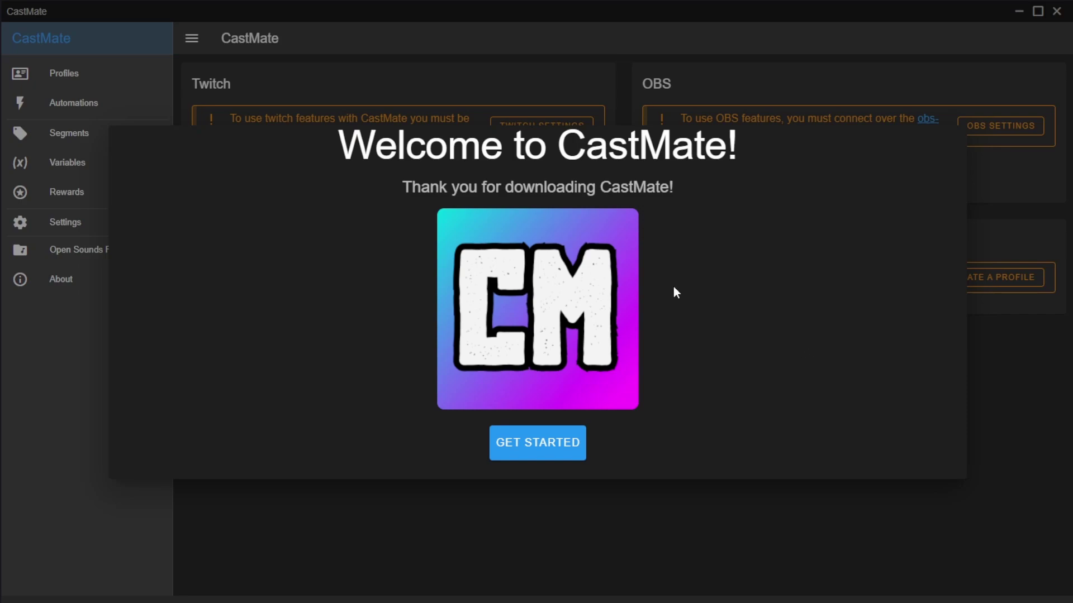
click(520, 458)
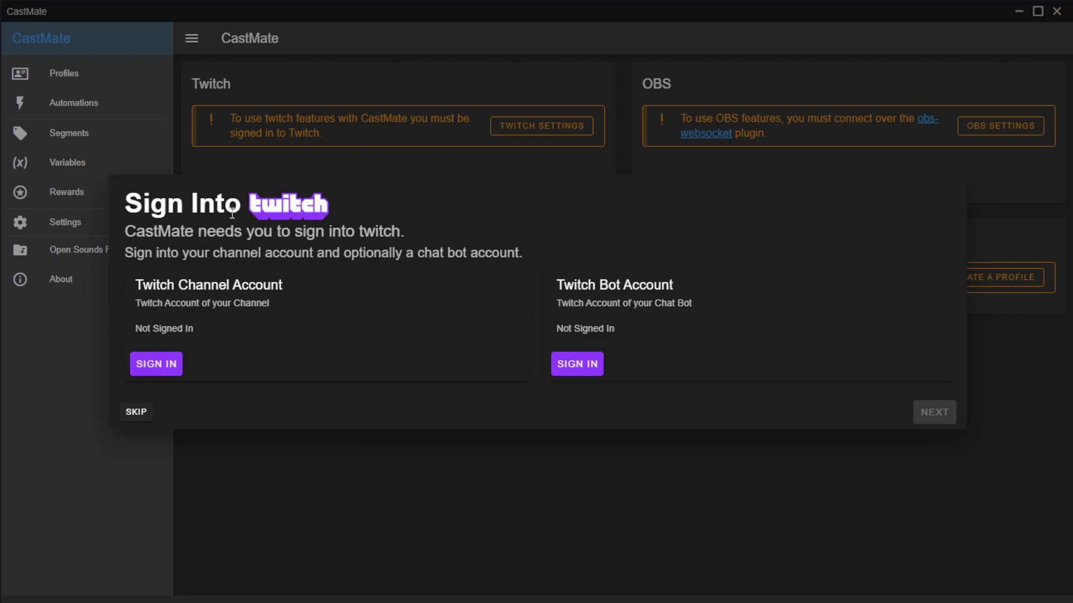
Log in to the Twitch channel account with its username and password
click(149, 370)
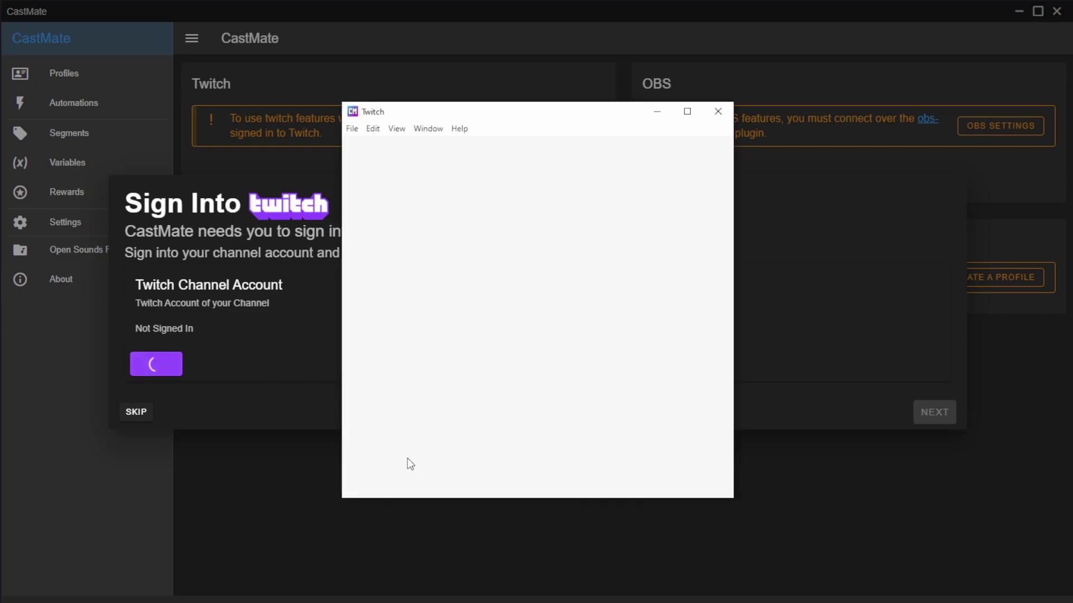
click(488, 246)
text(LordTocs)
click(553, 299)
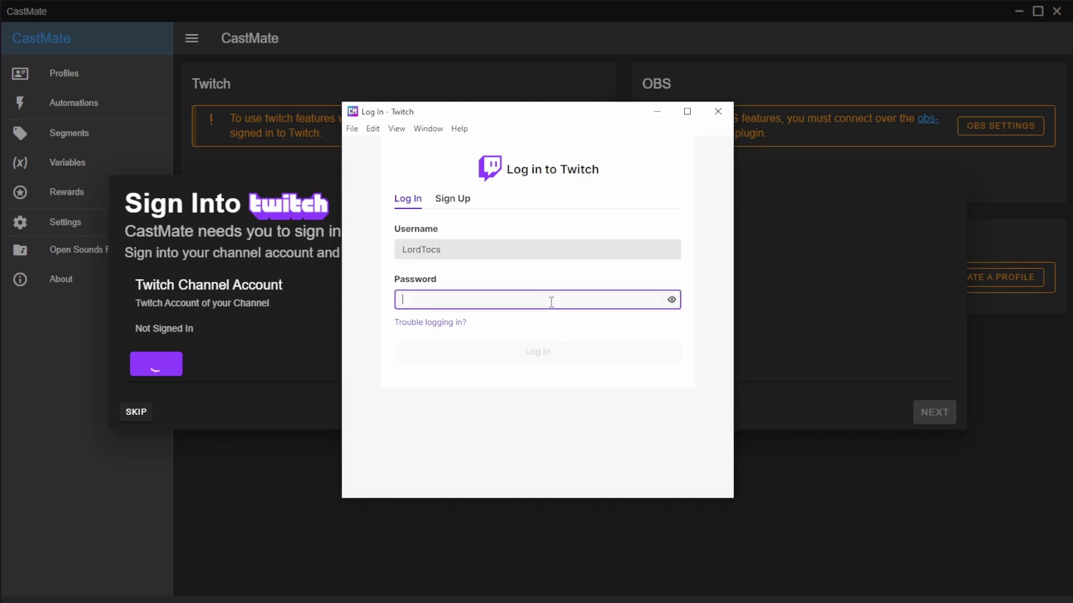
key(ctrl+v)
click(553, 355)
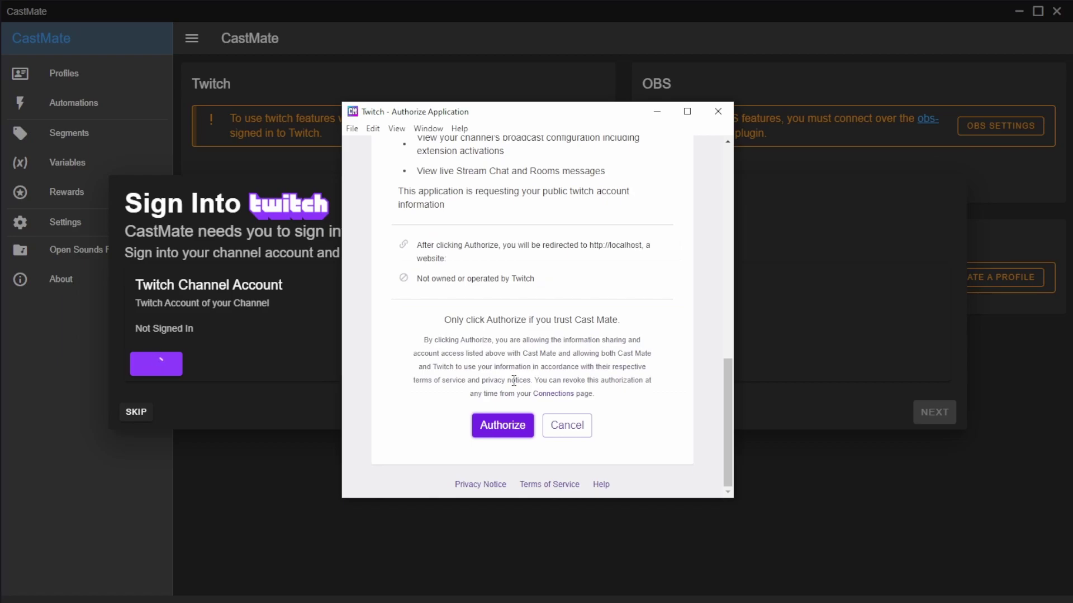
Review the permissions Cast Mate requests for the Twitch channel account and authorize the application
scroll(514, 380, up, 5)
scroll(514, 380, up, 5)
scroll(514, 380, down, 3)
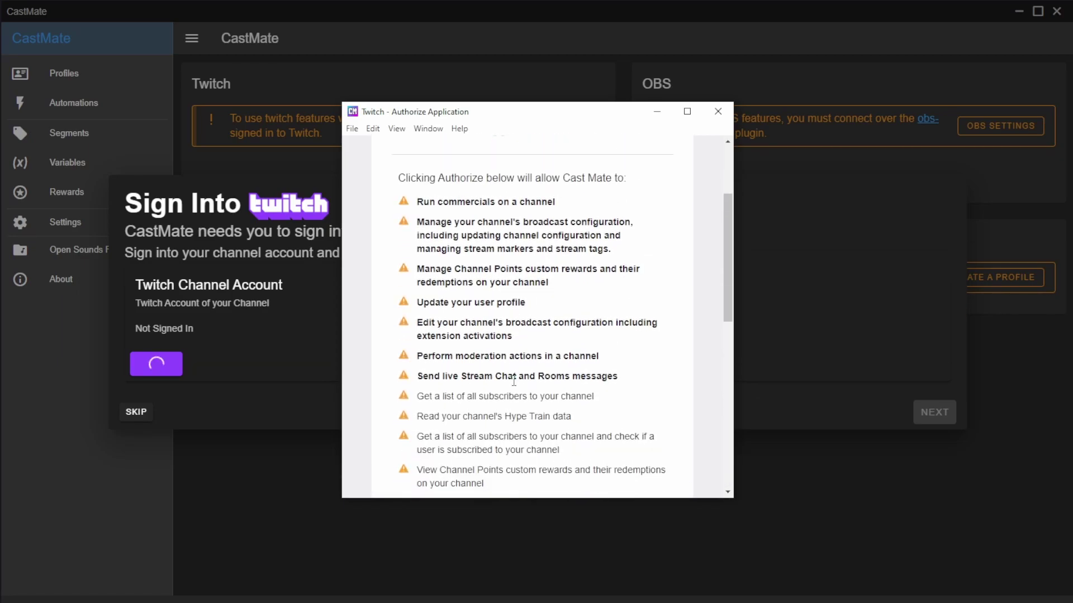
scroll(514, 380, down, 1)
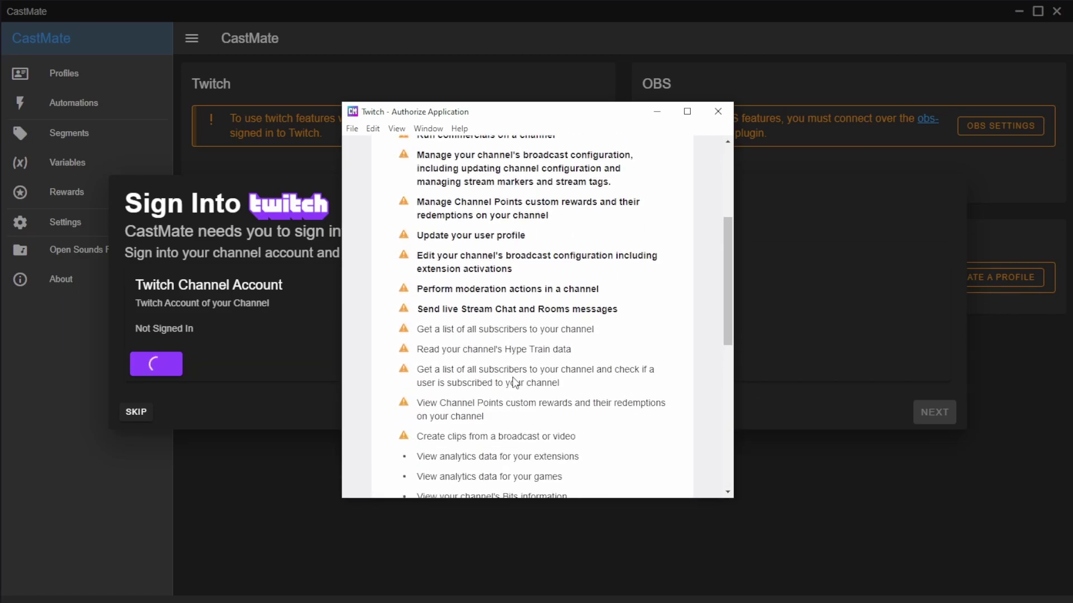
scroll(512, 382, up, 3)
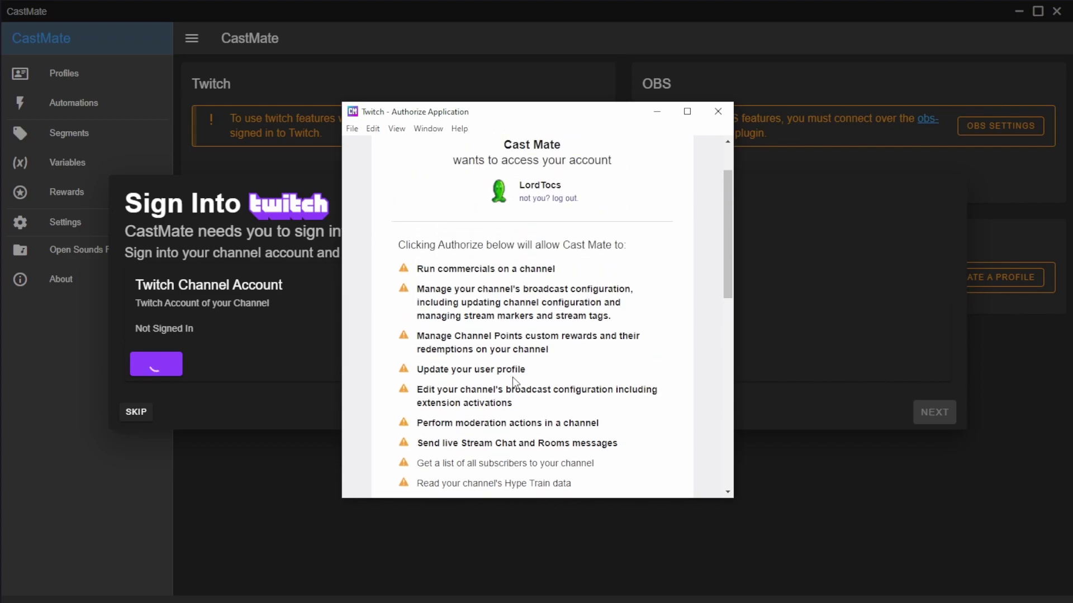
scroll(513, 379, down, 2)
scroll(515, 381, down, 7)
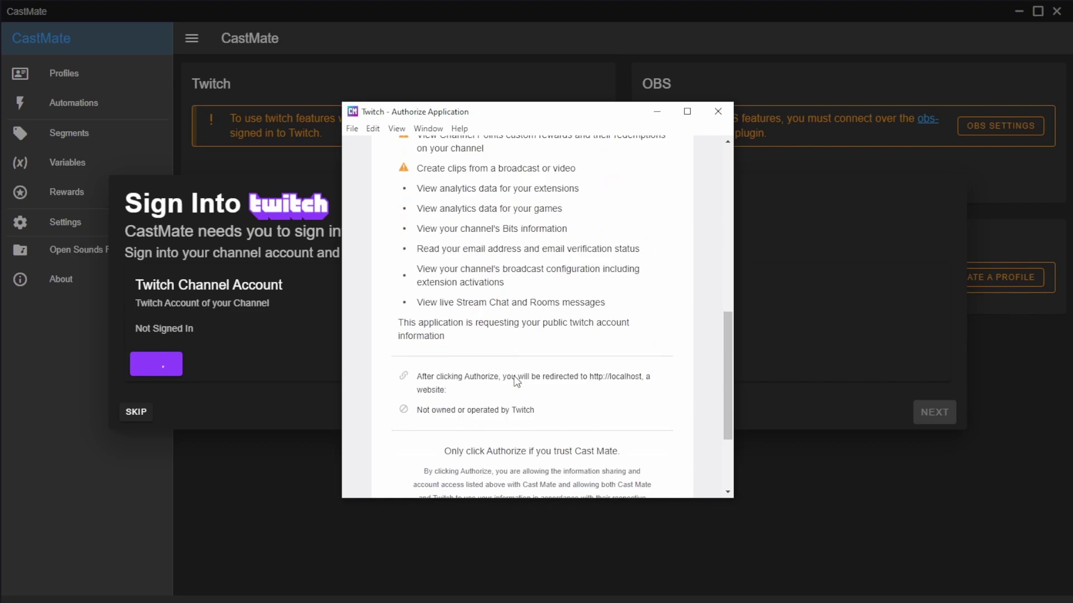
scroll(515, 383, down, 4)
scroll(513, 388, up, 3)
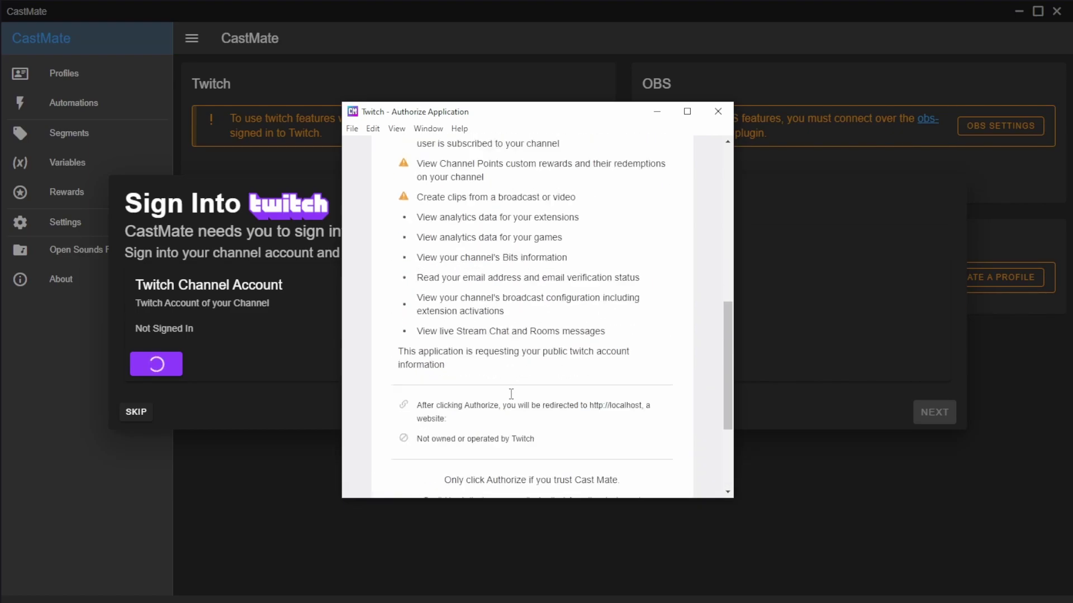
scroll(511, 393, down, 2)
click(510, 423)
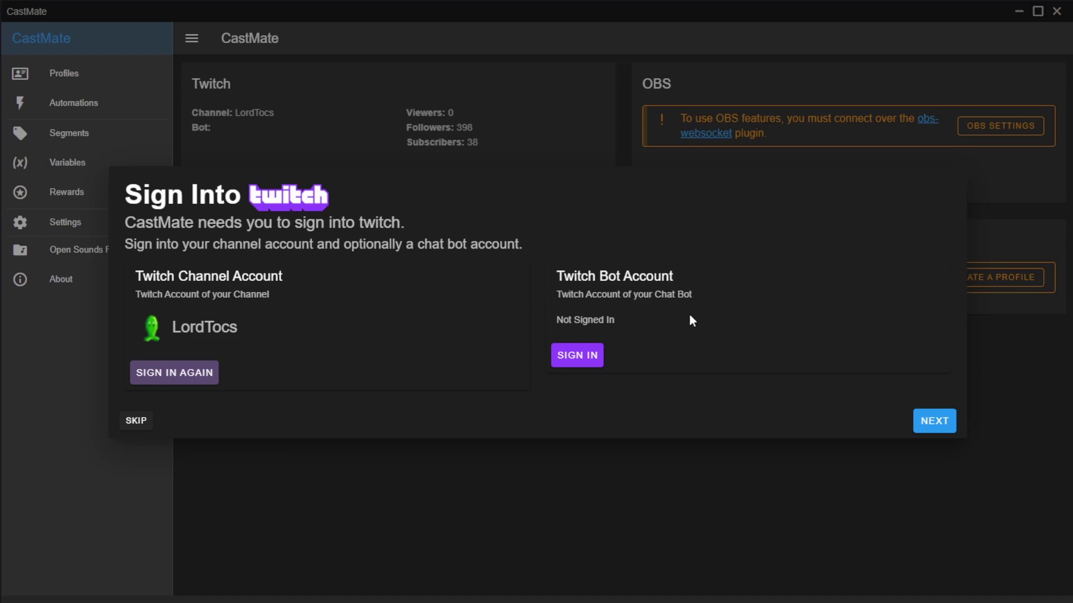
Log in to the Twitch bot account with the bot's username and password
click(579, 355)
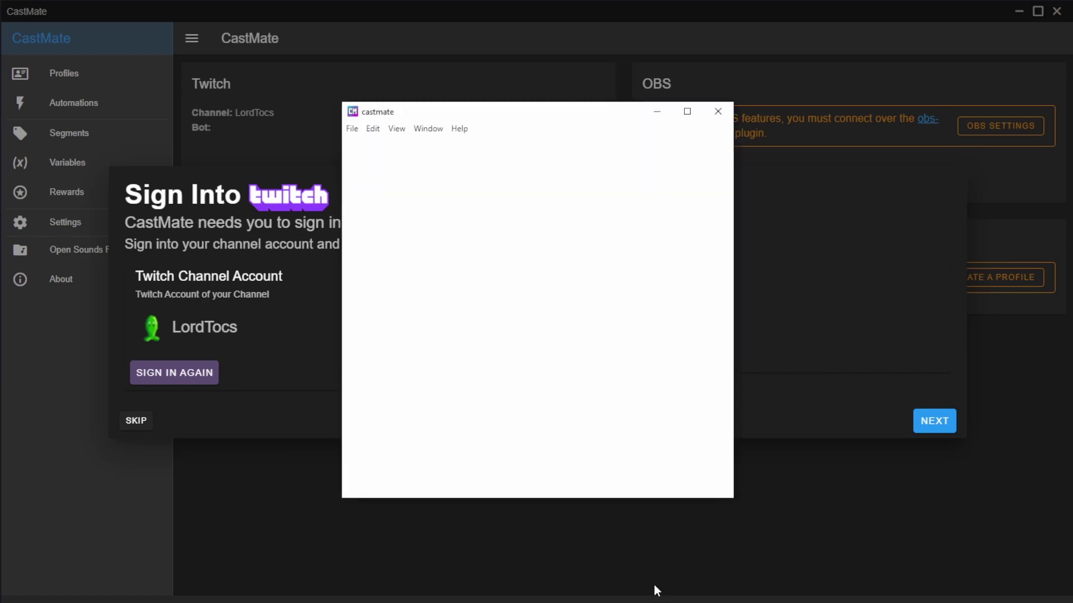
click(481, 252)
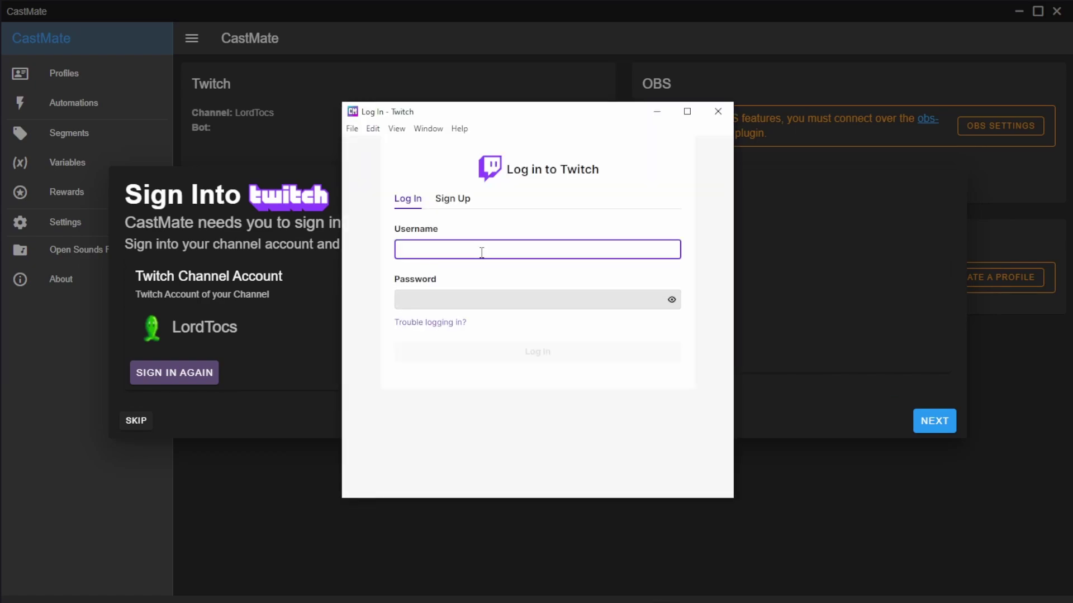
text(TocsBot)
key(Tab)
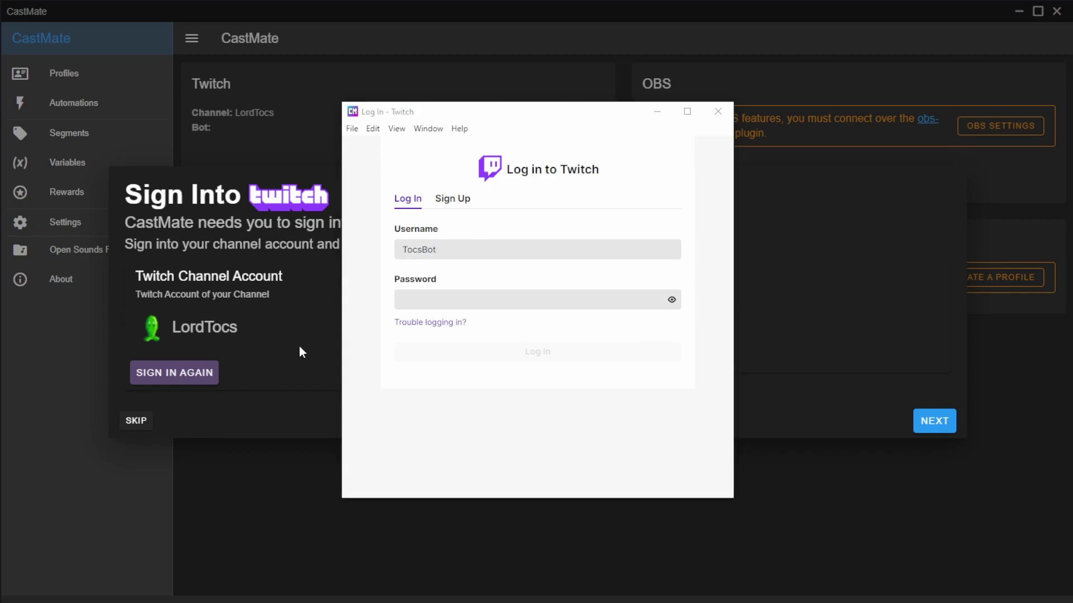
key(ctrl+v)
key(Return)
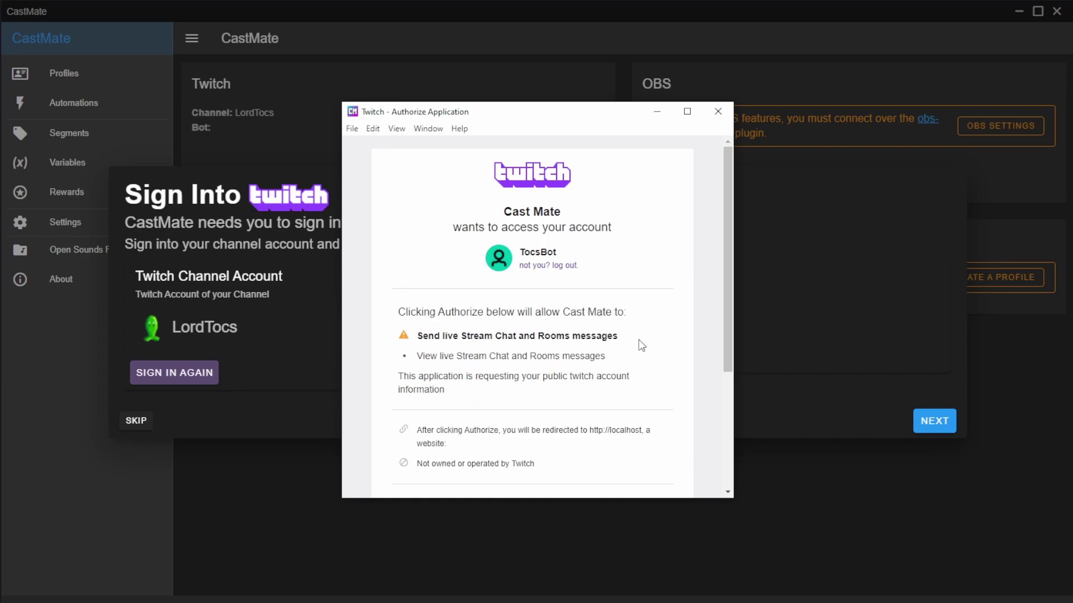
Authorize Cast Mate for the Twitch bot account and continue to the OBS Websocket configuration
scroll(636, 353, down, 1)
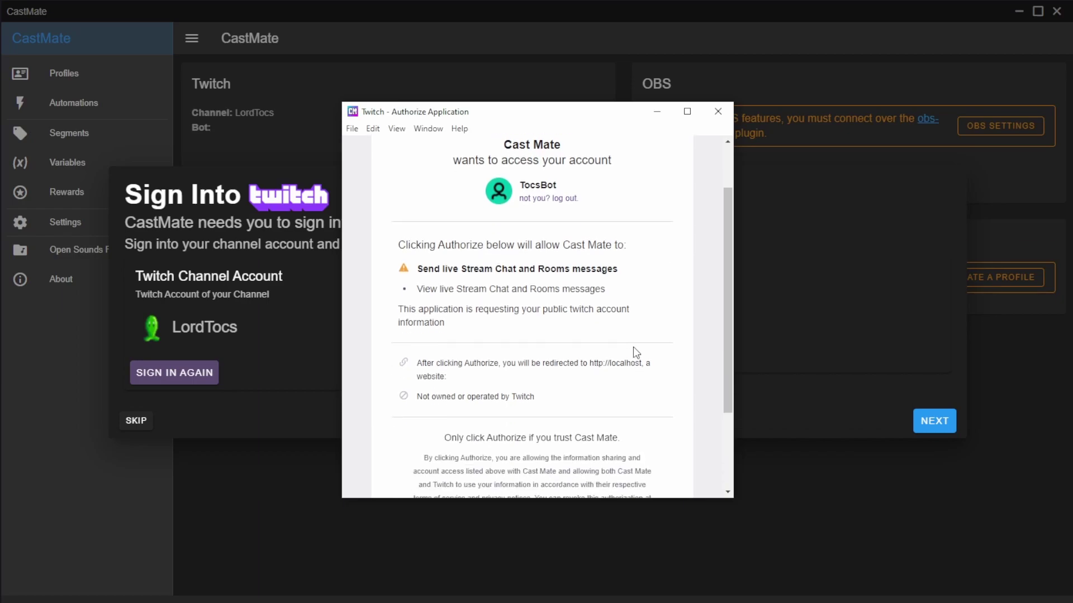
scroll(630, 353, down, 2)
click(501, 475)
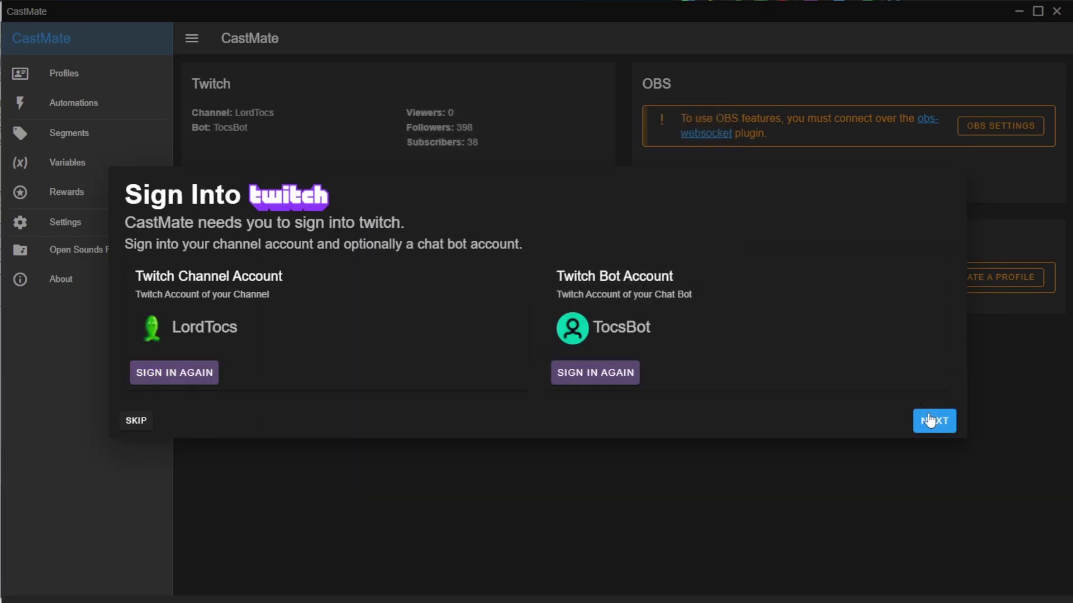
click(929, 416)
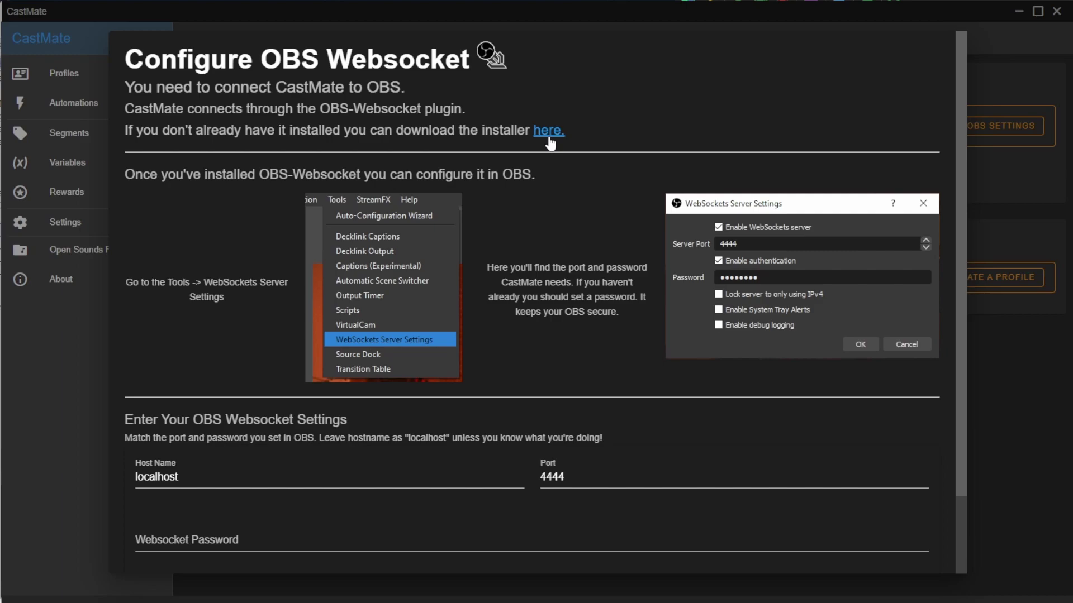
Switch to OBS and check the server port and authentication in the WebSockets Server Settings, accepting them
key(alt+Tab)
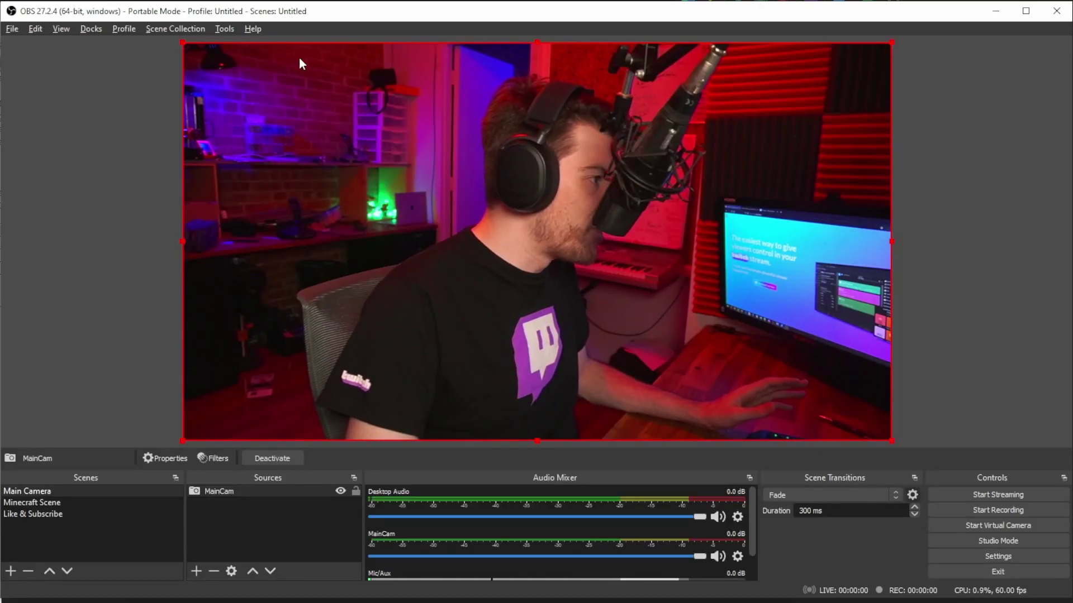
click(218, 25)
click(320, 149)
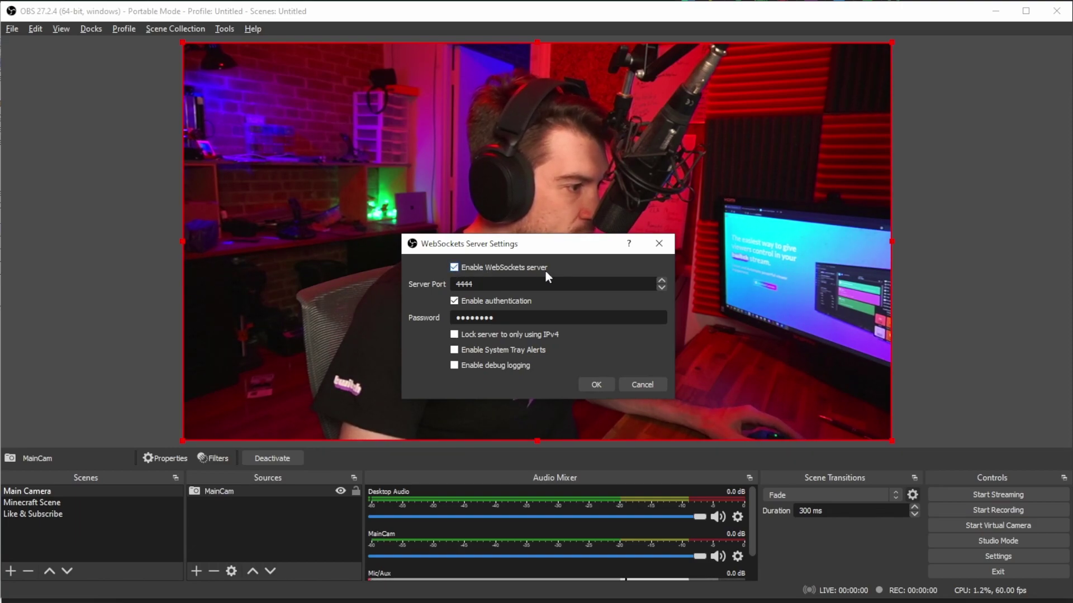
double_click(496, 281)
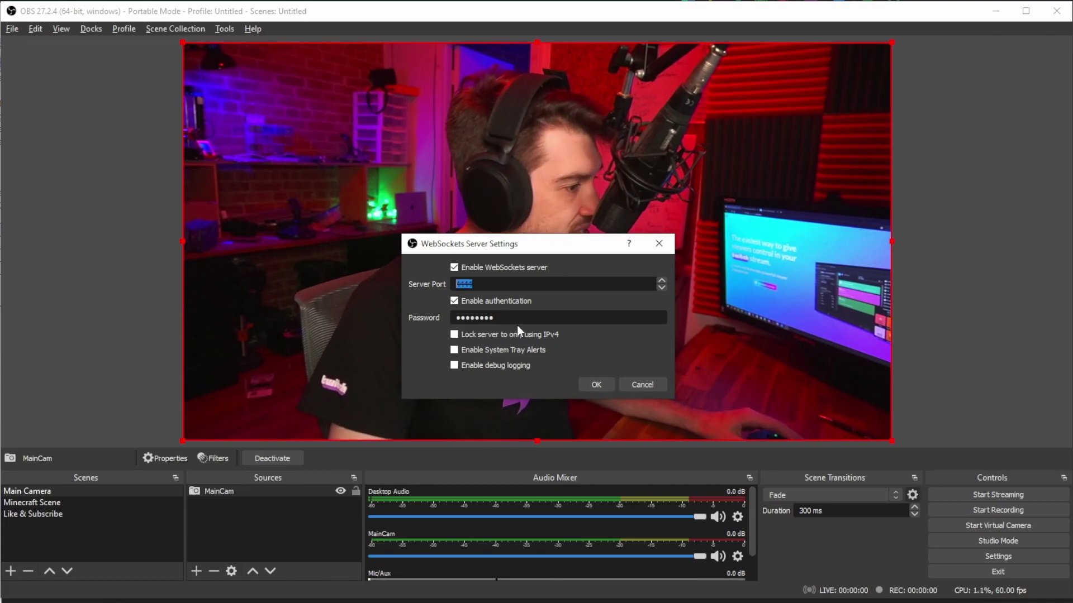
click(596, 385)
Switch back to CastMate, enter the websocket password, connect to OBS, and proceed to the wizard's final page
key(alt+Tab)
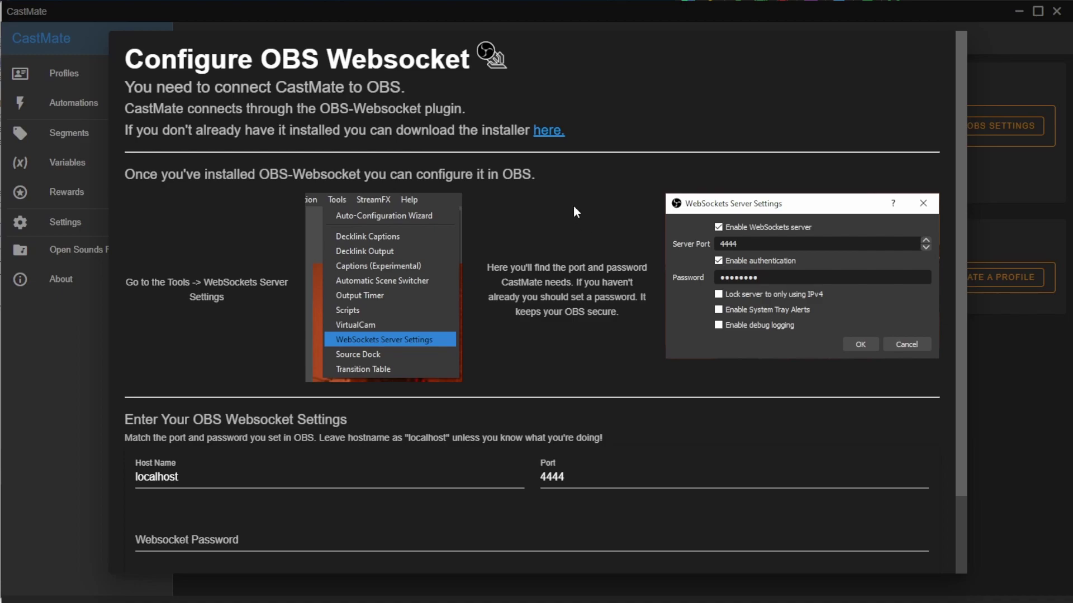
scroll(575, 211, down, 2)
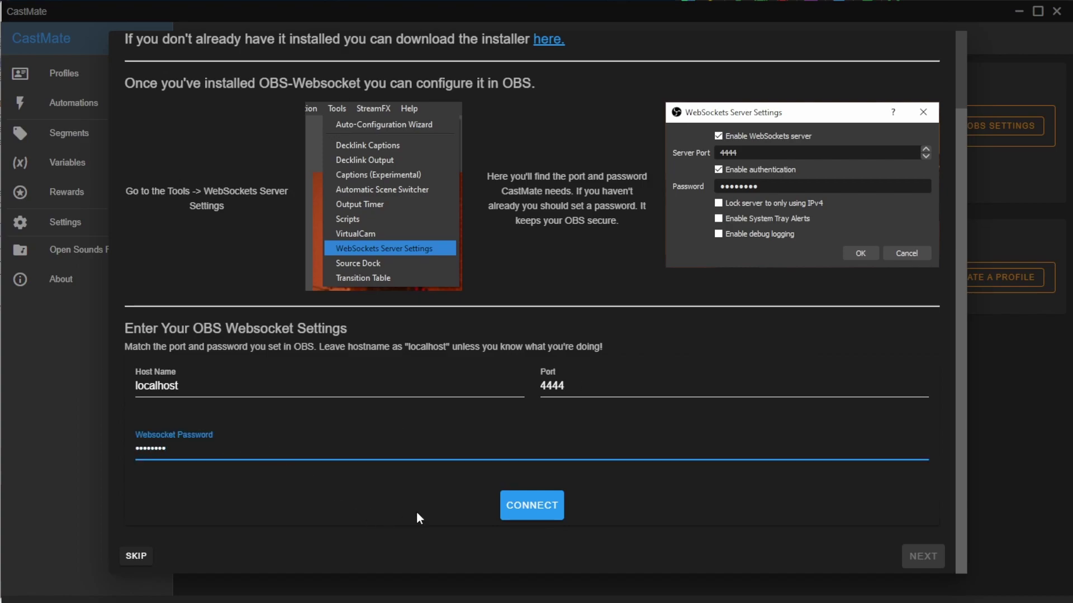
click(553, 508)
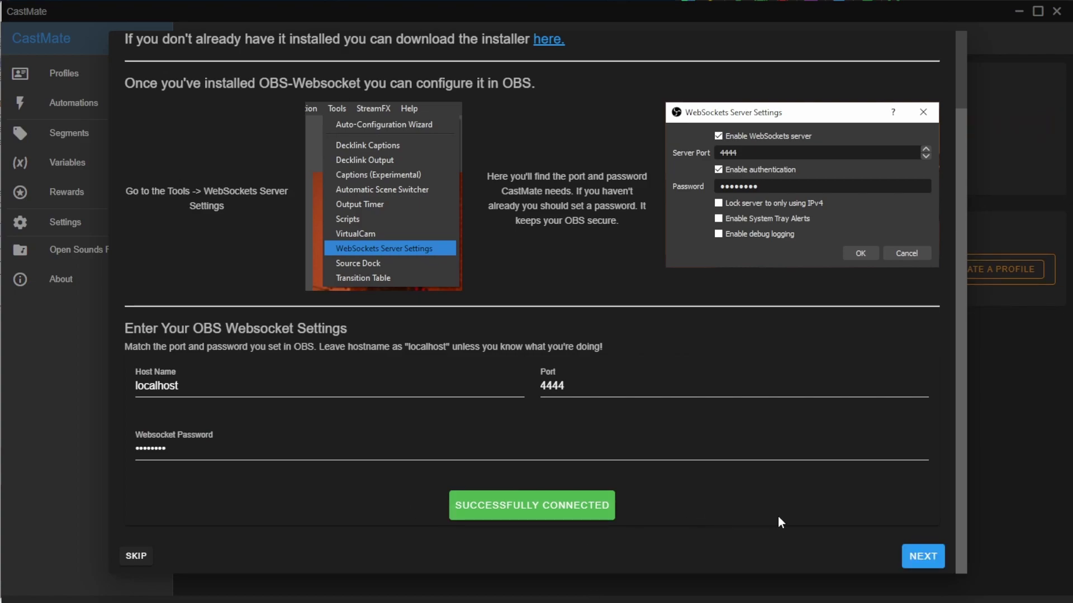
click(923, 557)
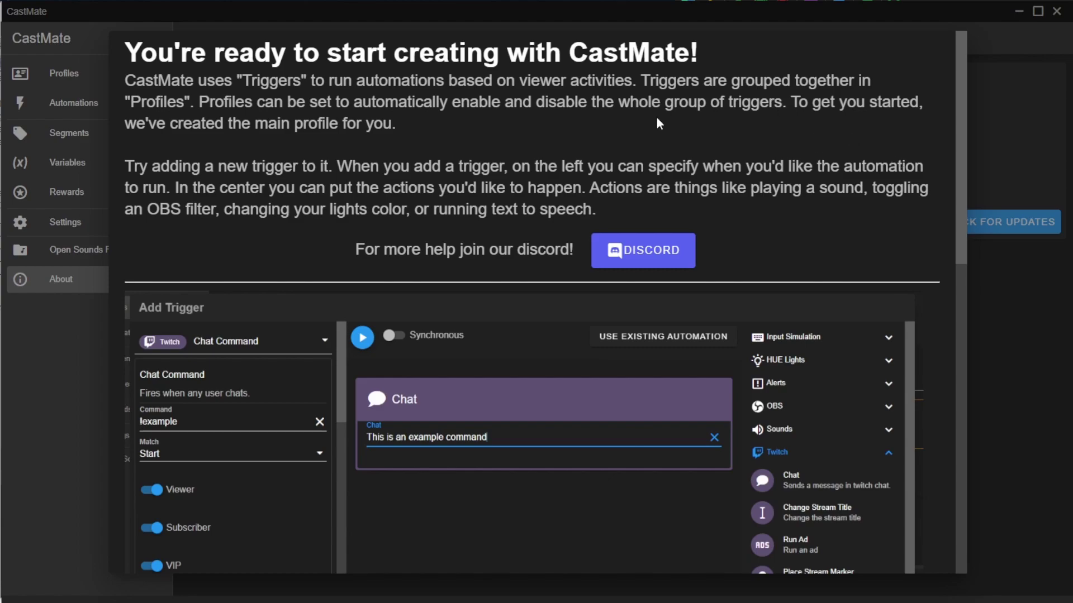
Read through the introduction to triggers and profiles, and finish the wizard to begin creating in the main profile
scroll(671, 185, down, 5)
scroll(704, 229, up, 5)
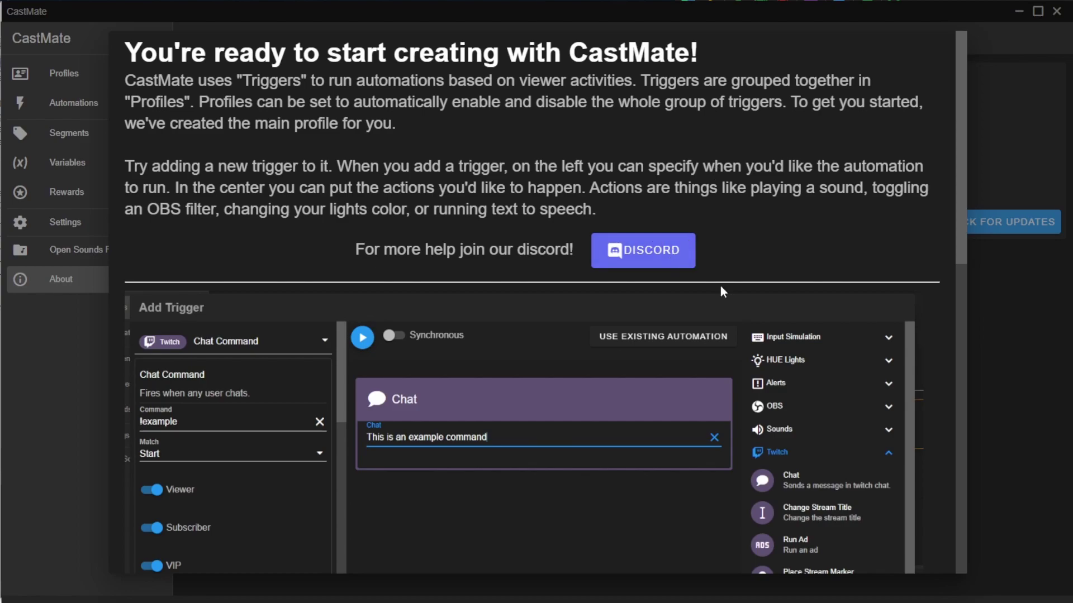
scroll(692, 328, down, 10)
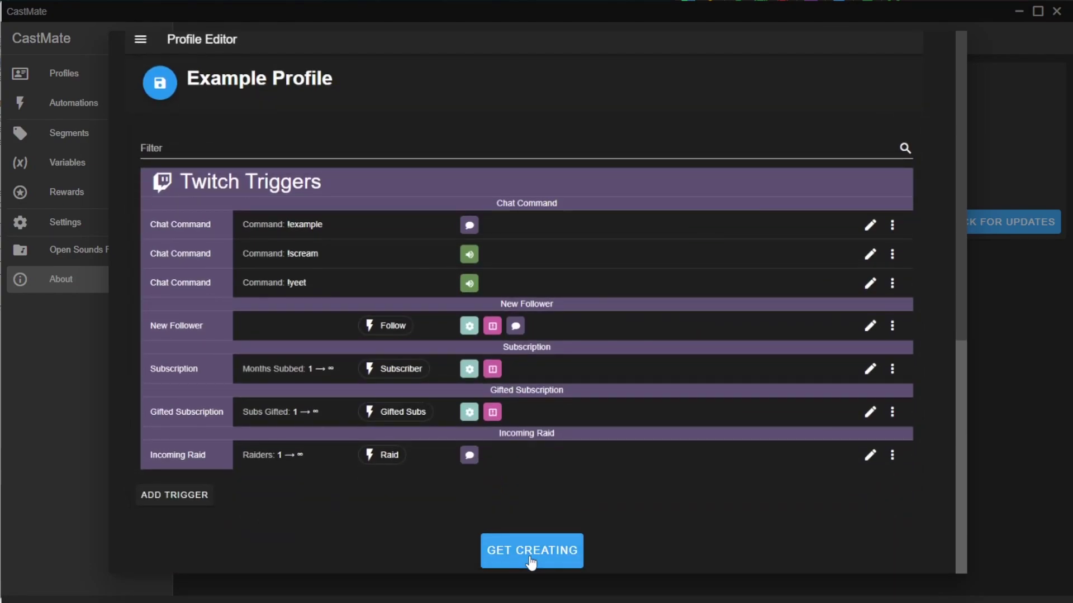
click(531, 555)
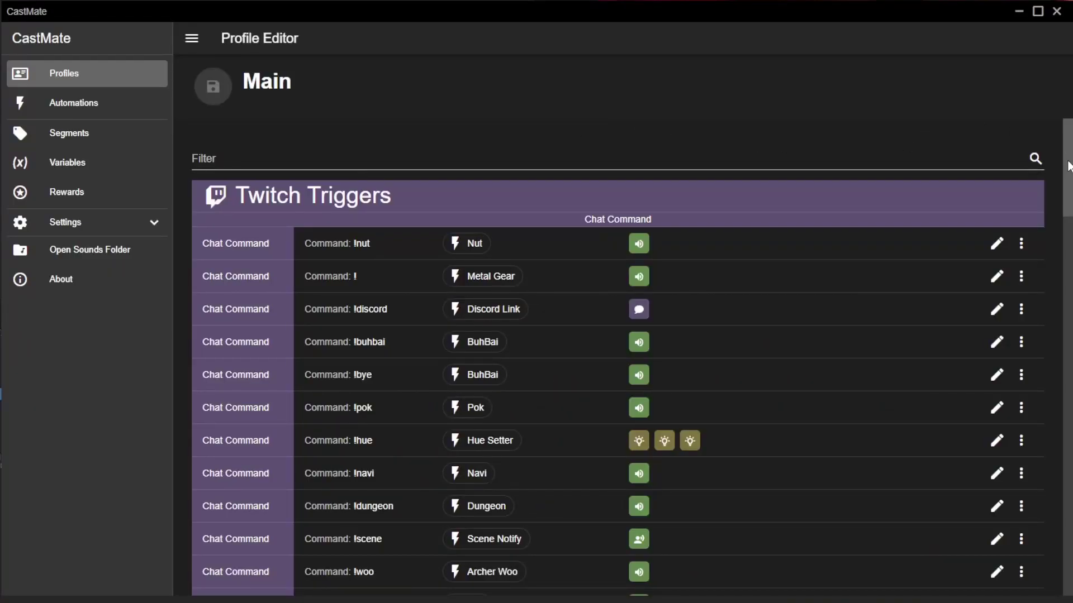
Add a Twitch Chat Command trigger with the command !test to the Main profile
drag(1068, 166, 1068, 491)
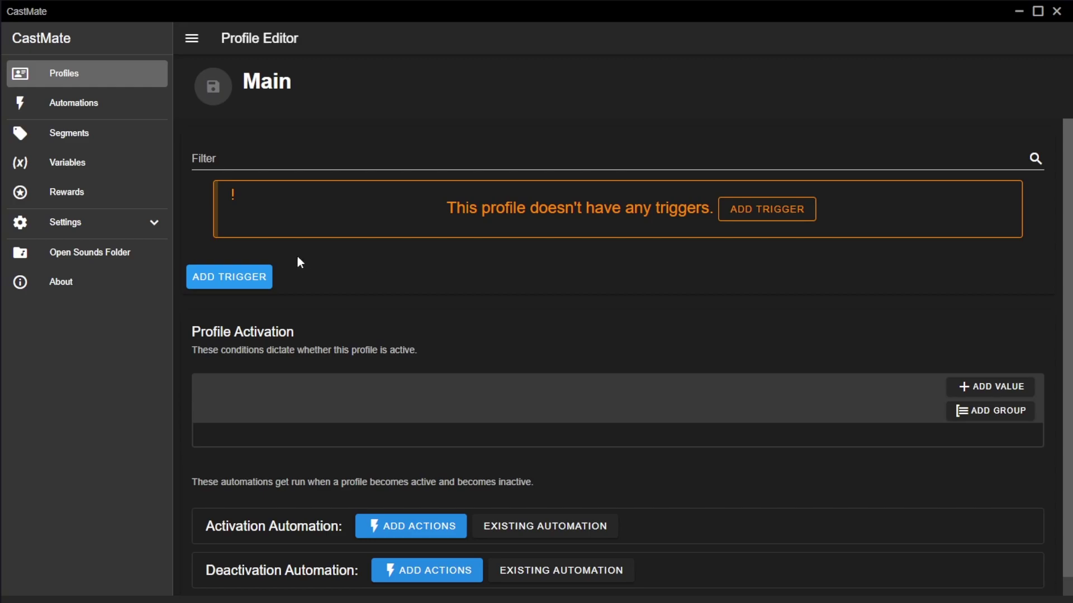
click(248, 277)
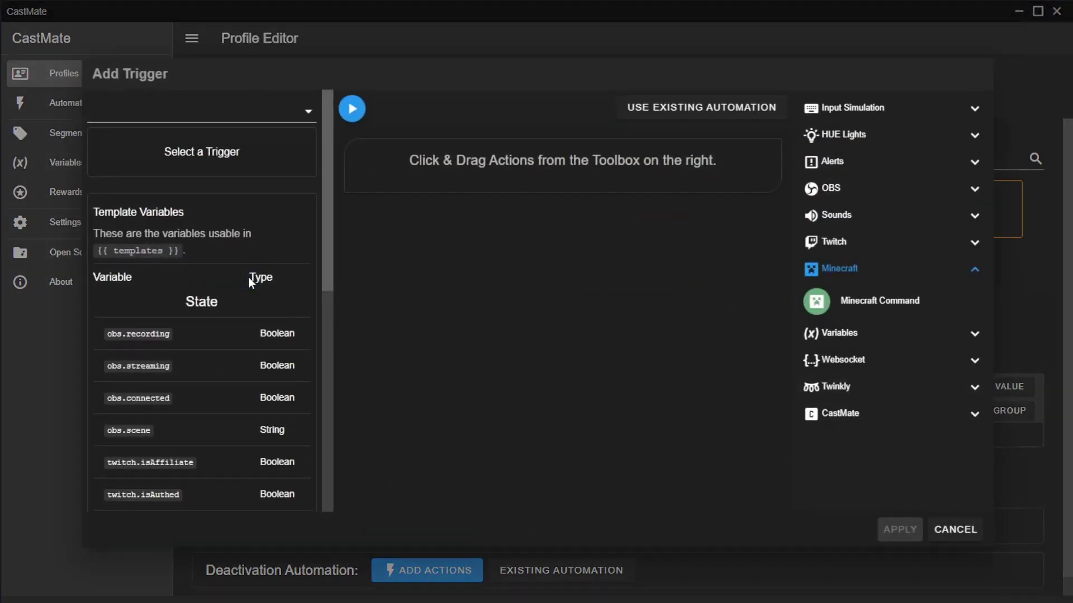
click(248, 115)
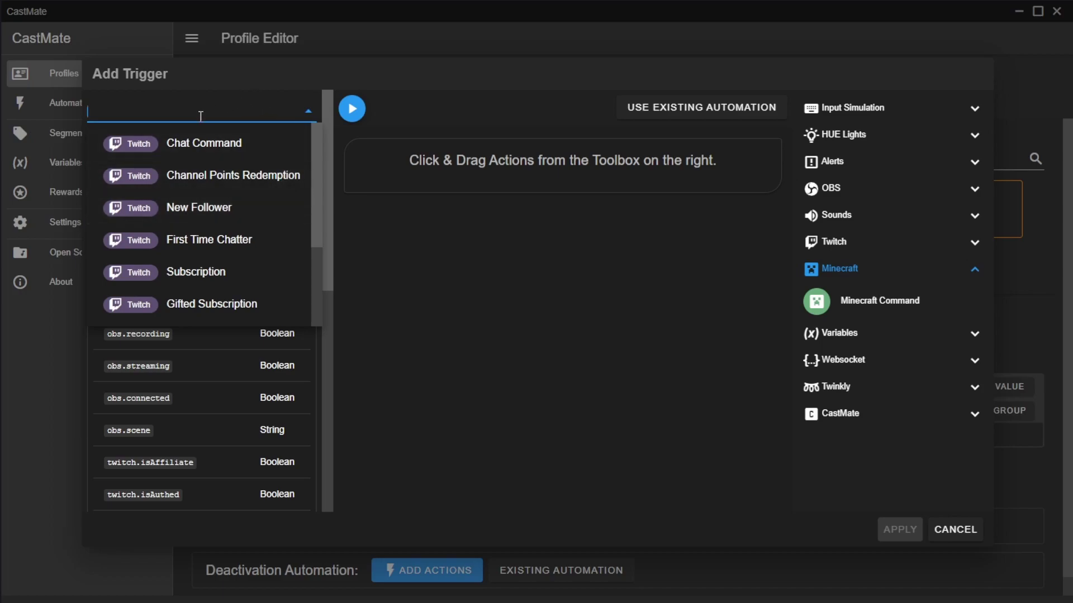
click(197, 141)
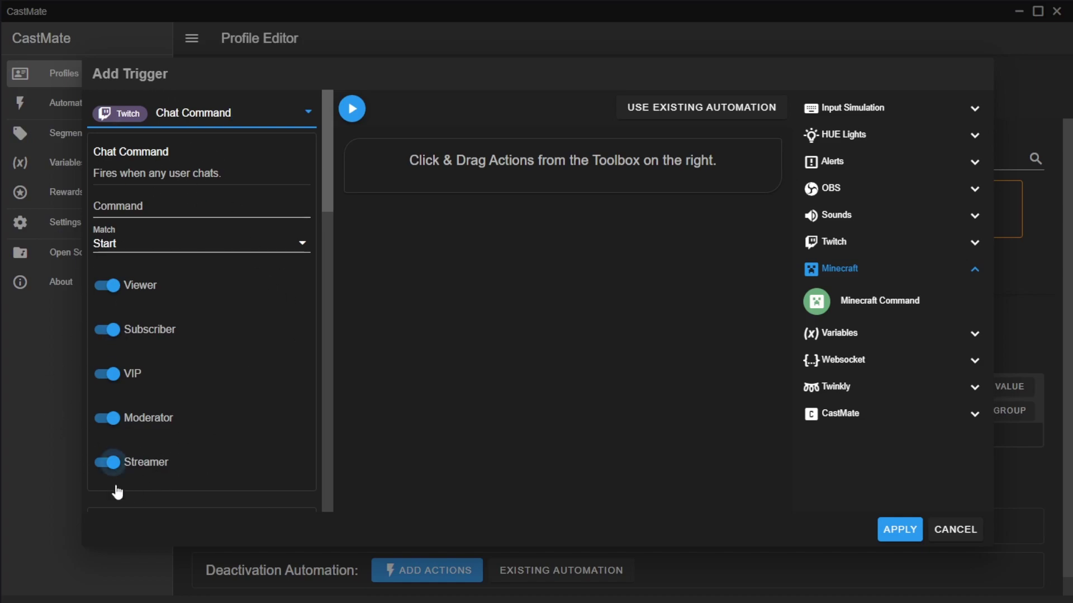
click(175, 207)
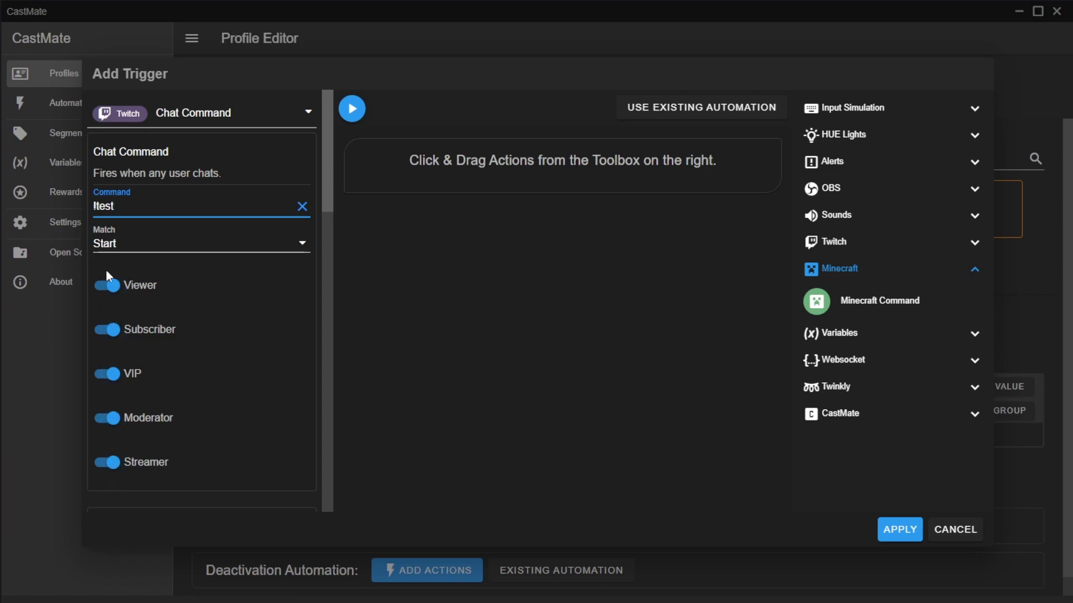
Add a Text to Speech action to the !test trigger's automation and check its editable options
click(839, 269)
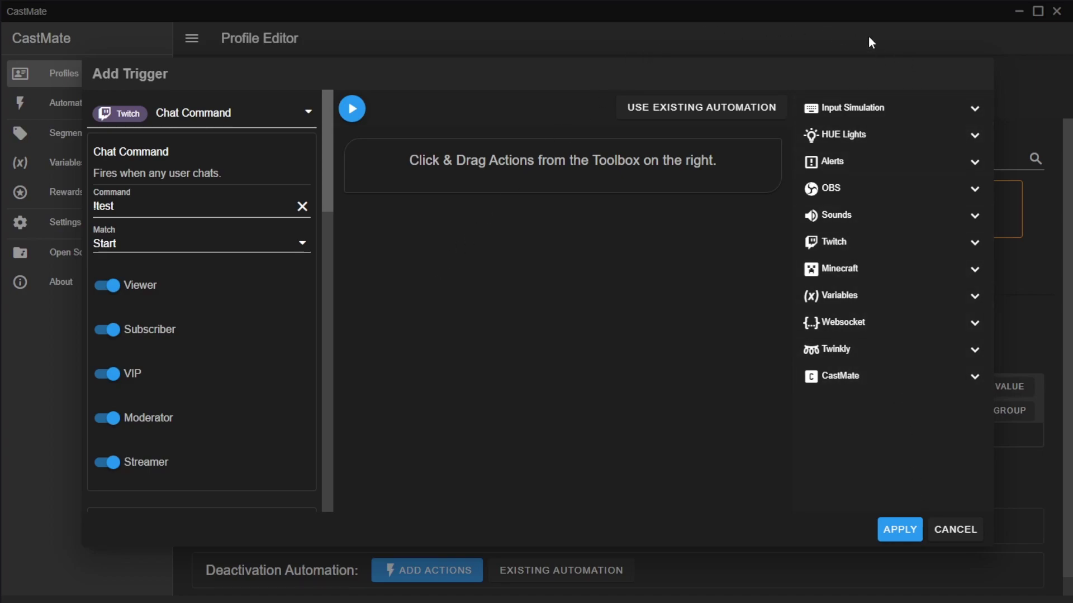
click(838, 215)
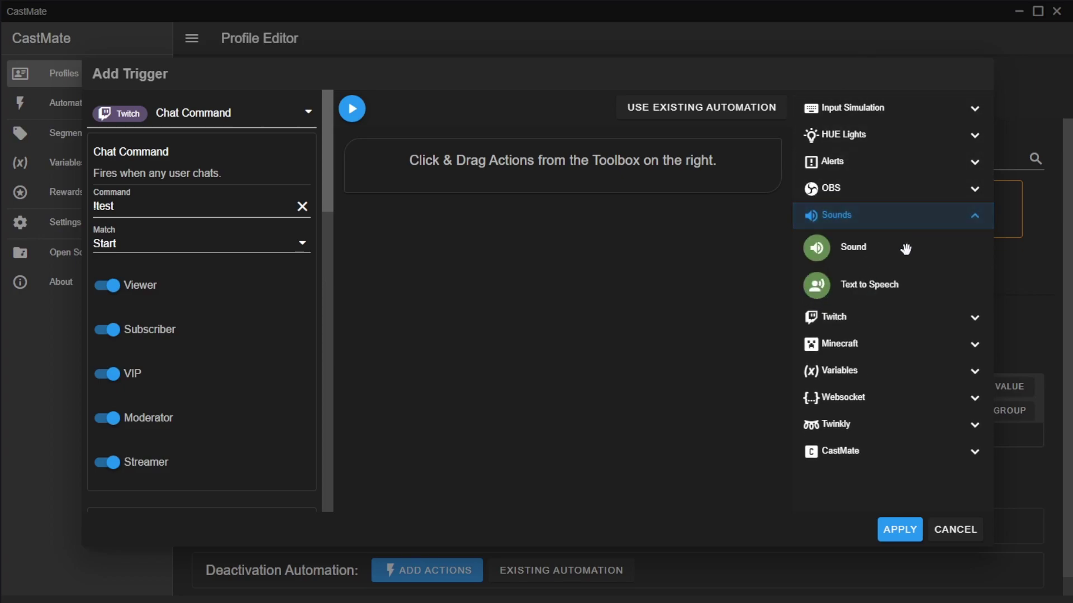
drag(905, 289, 624, 201)
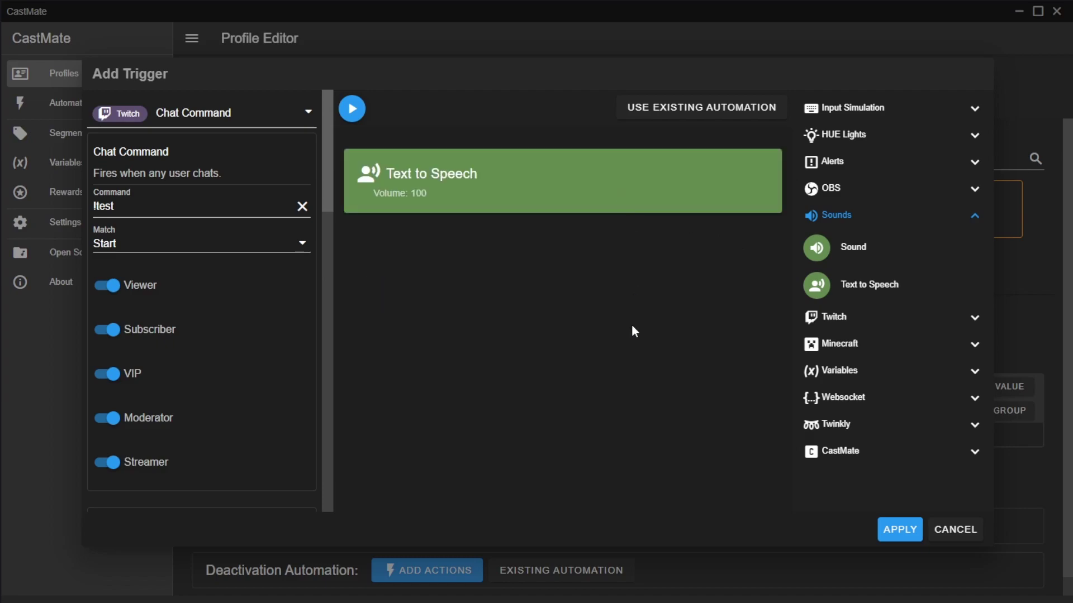
click(562, 174)
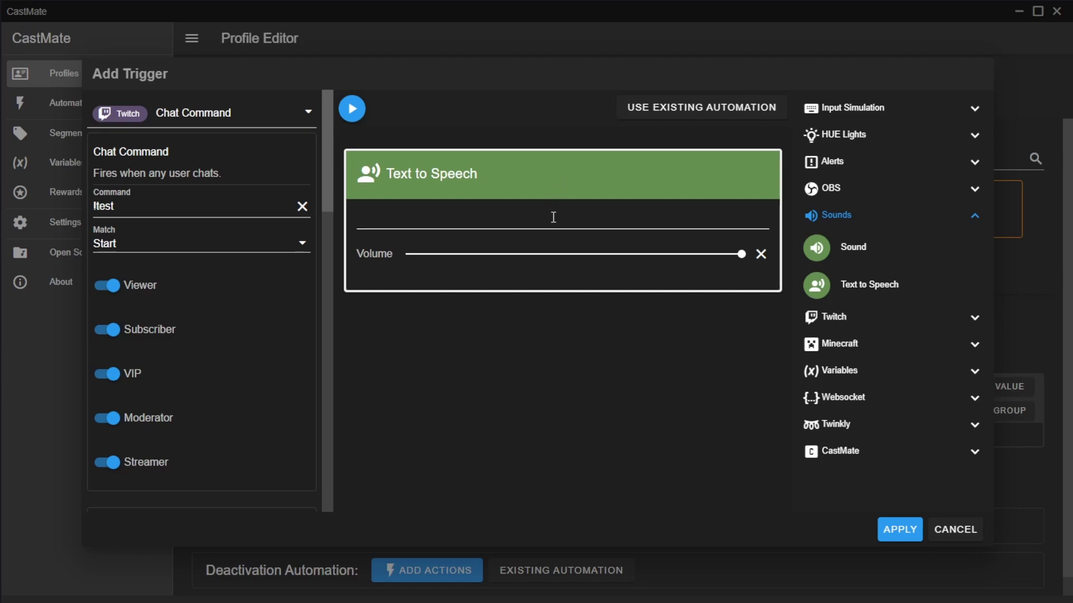
click(567, 178)
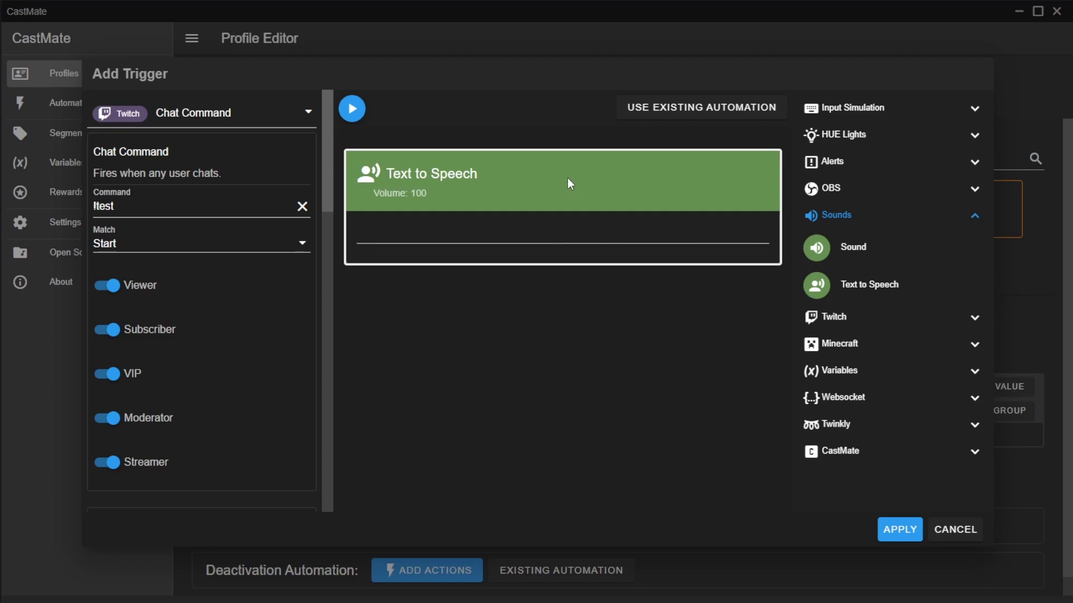
Add OBS Scene, Hue Light, Press Key and Minecraft Command actions below the Text to Speech action
click(821, 189)
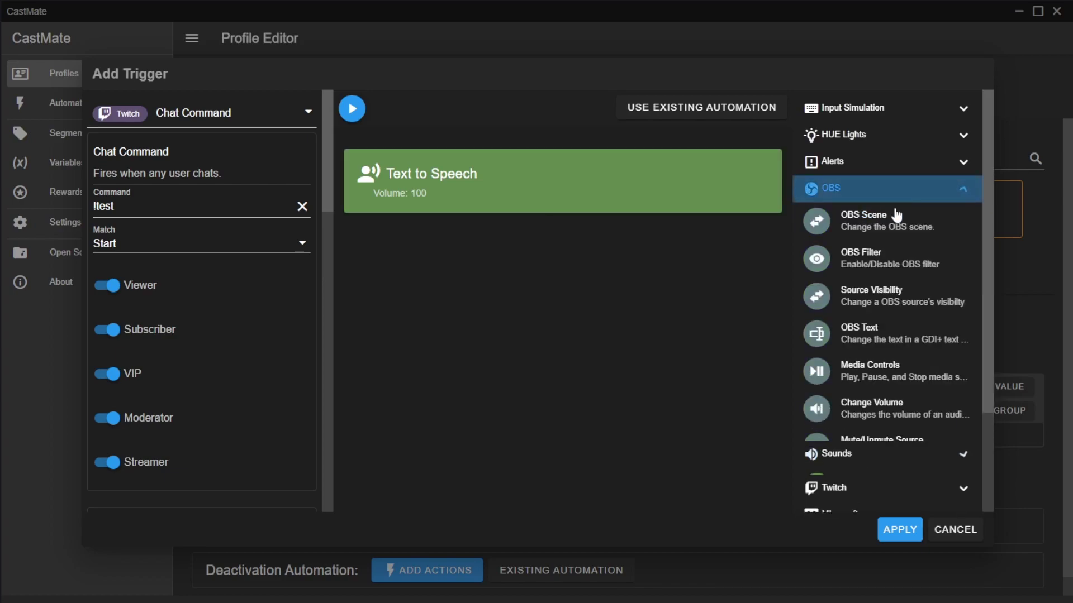
click(885, 229)
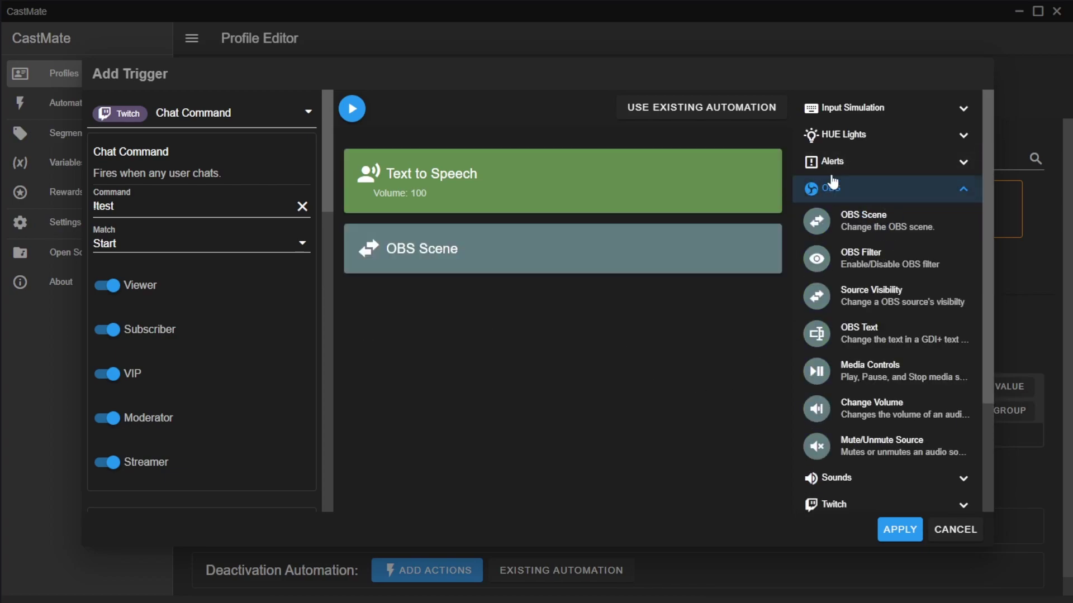
click(852, 136)
click(872, 171)
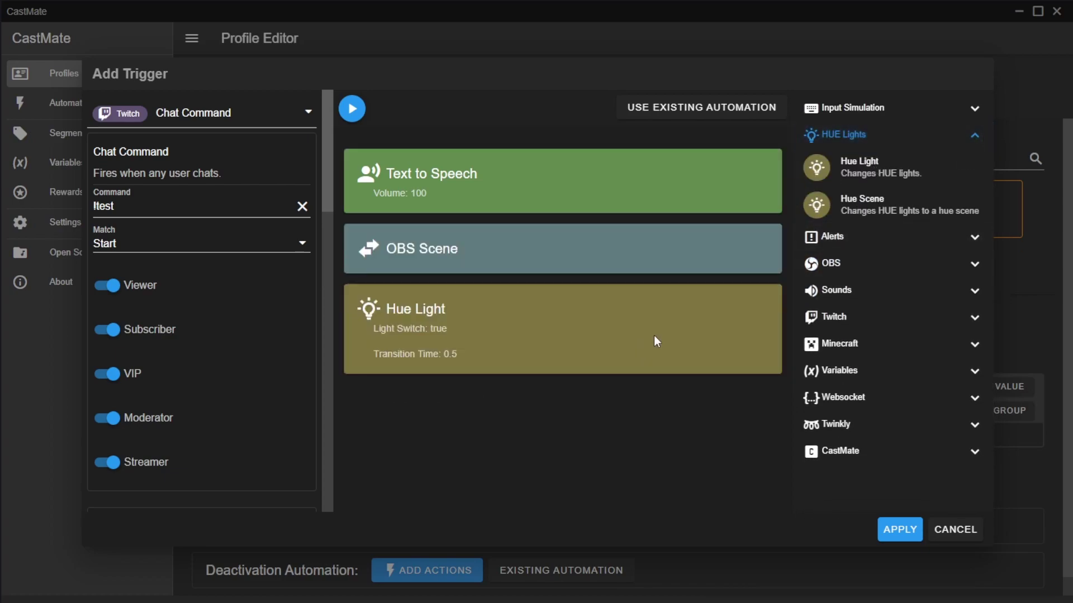
click(859, 109)
drag(866, 150, 606, 416)
click(815, 321)
click(866, 244)
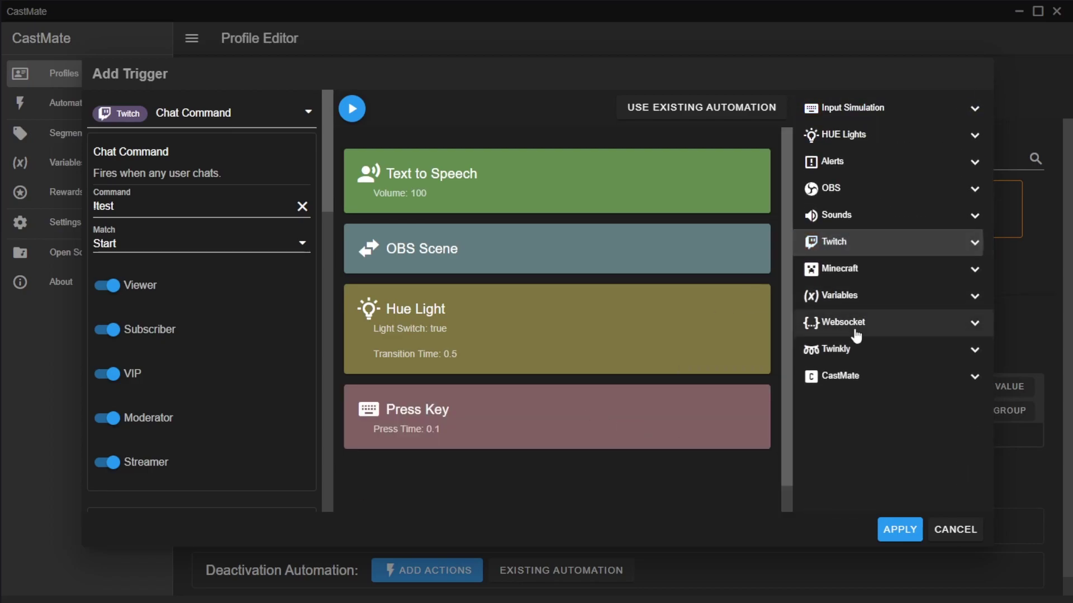
click(858, 270)
drag(863, 303, 539, 492)
Remove all the actions below the Text to Speech action from the automation
scroll(680, 419, down, 1)
scroll(622, 454, down, 1)
drag(622, 454, 504, 238)
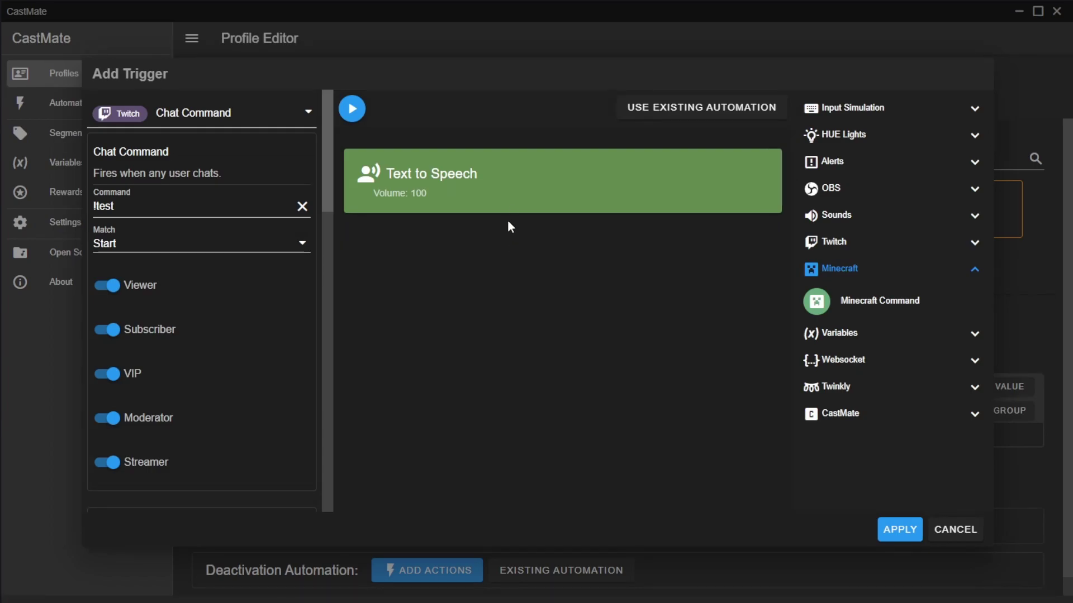
Set the Text to Speech action's message to "Hello from CastMate"
click(521, 175)
click(437, 215)
text(Hell)
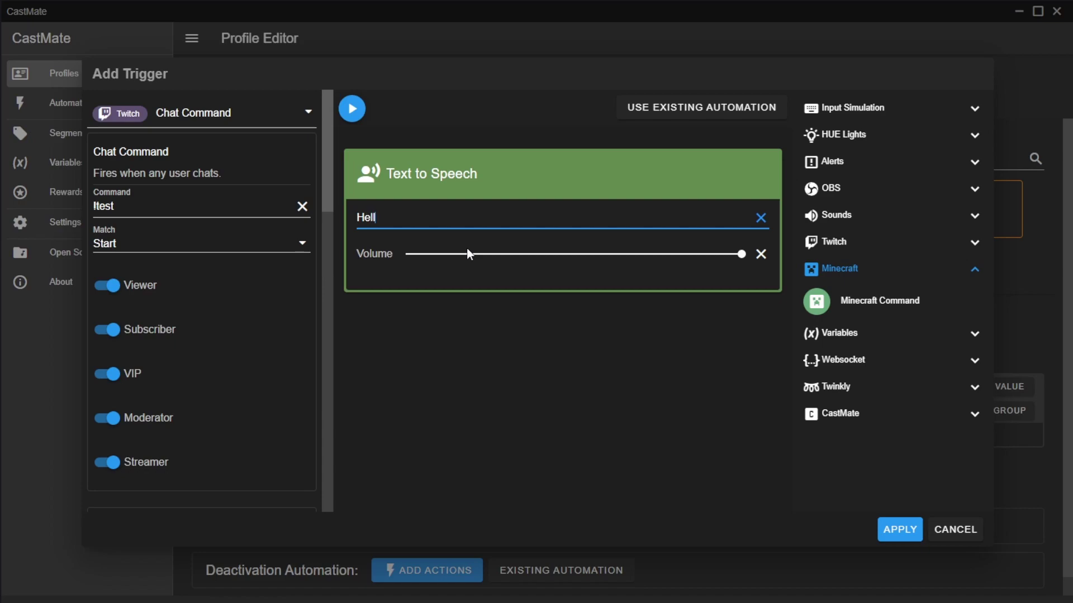
text(o from CastMate)
click(581, 144)
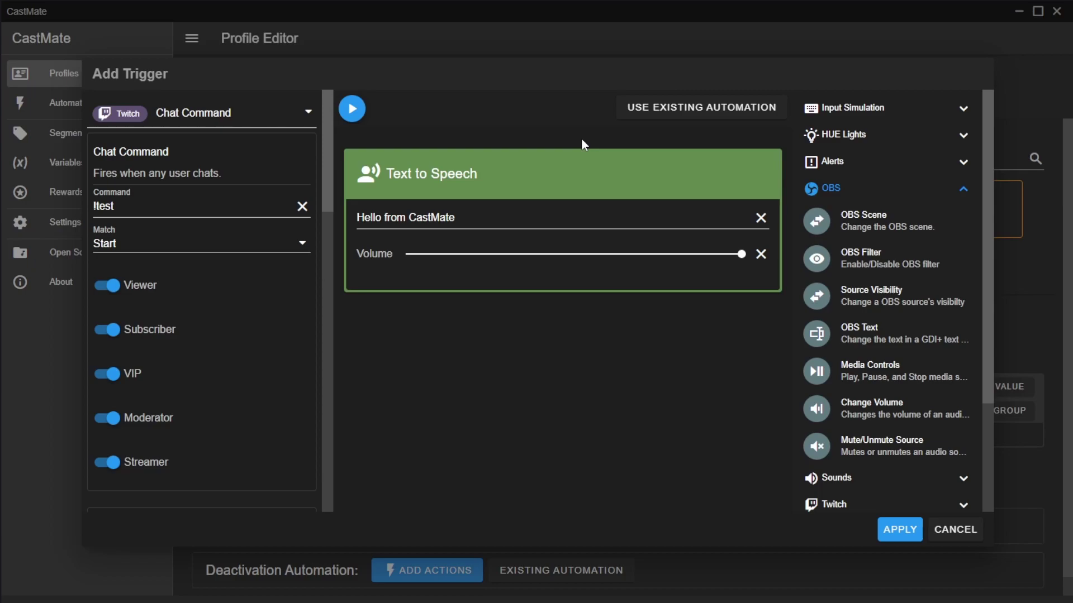
Preview the automation, then apply the !test trigger and save the Main profile
click(351, 110)
click(617, 234)
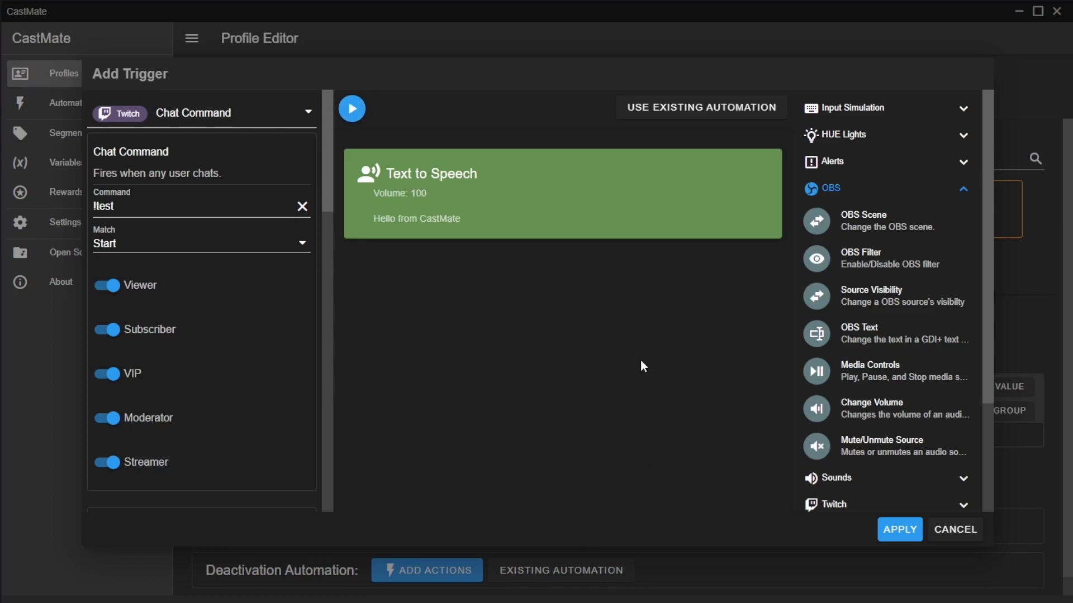
click(906, 534)
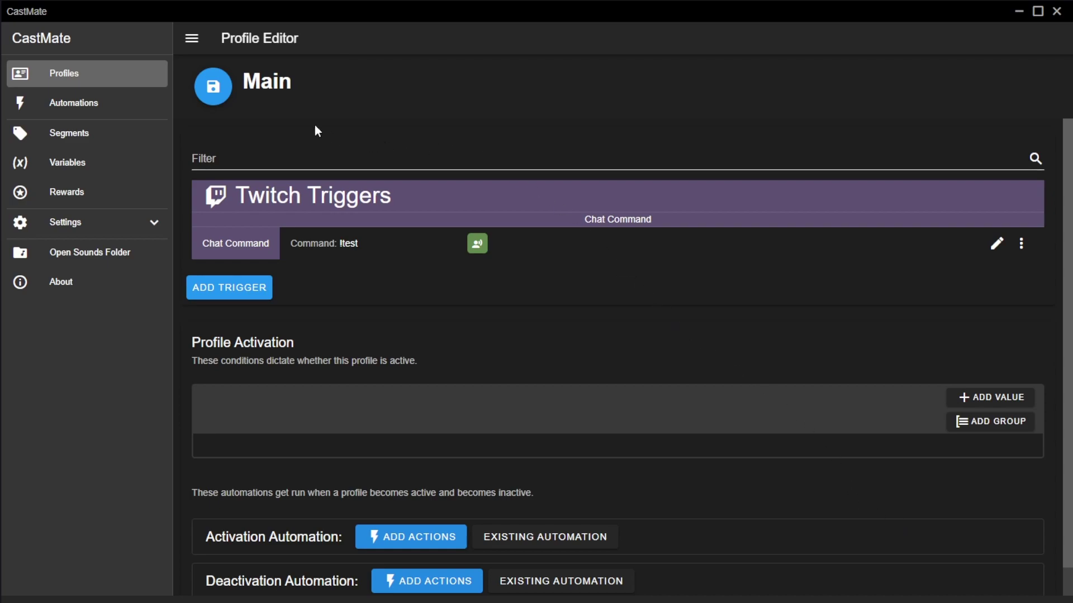
click(206, 92)
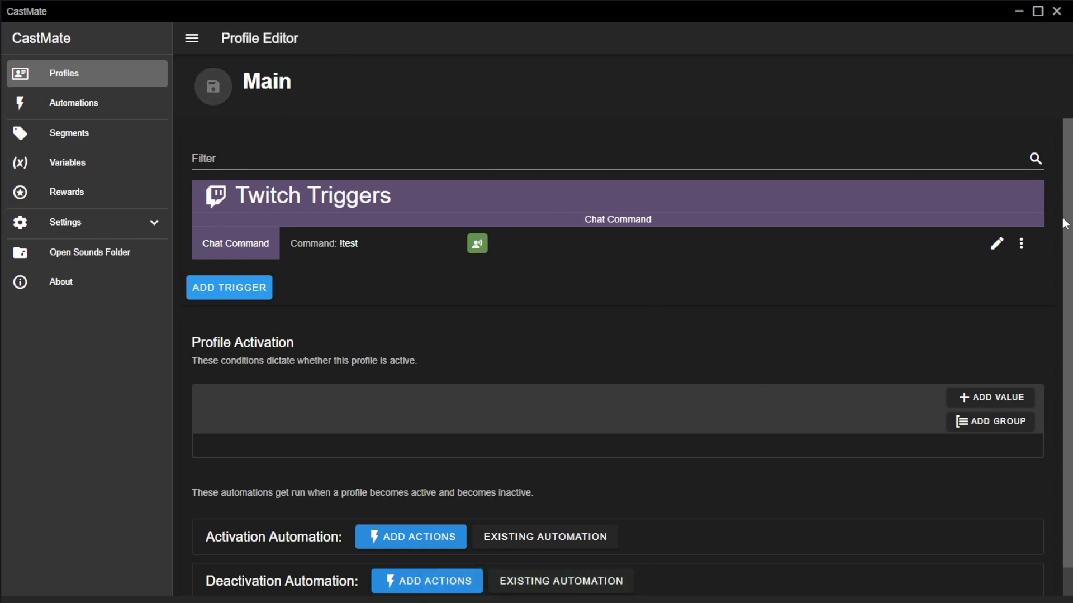
Test the trigger by sending !test in the Twitch stream chat window, and move that window out of the way
drag(1072, 135, 820, 130)
click(804, 508)
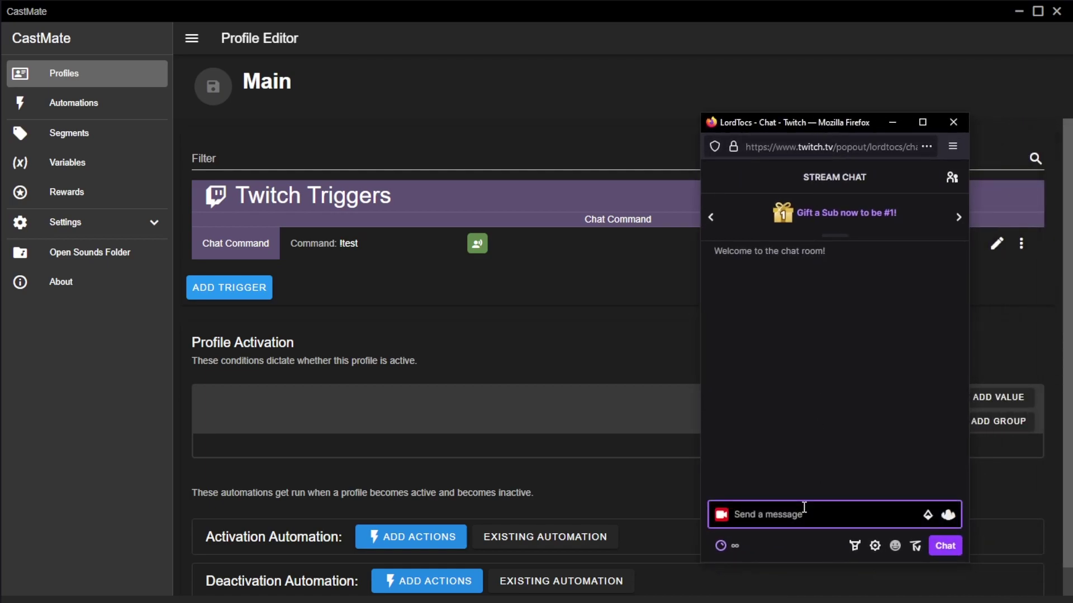
text(!test)
key(Return)
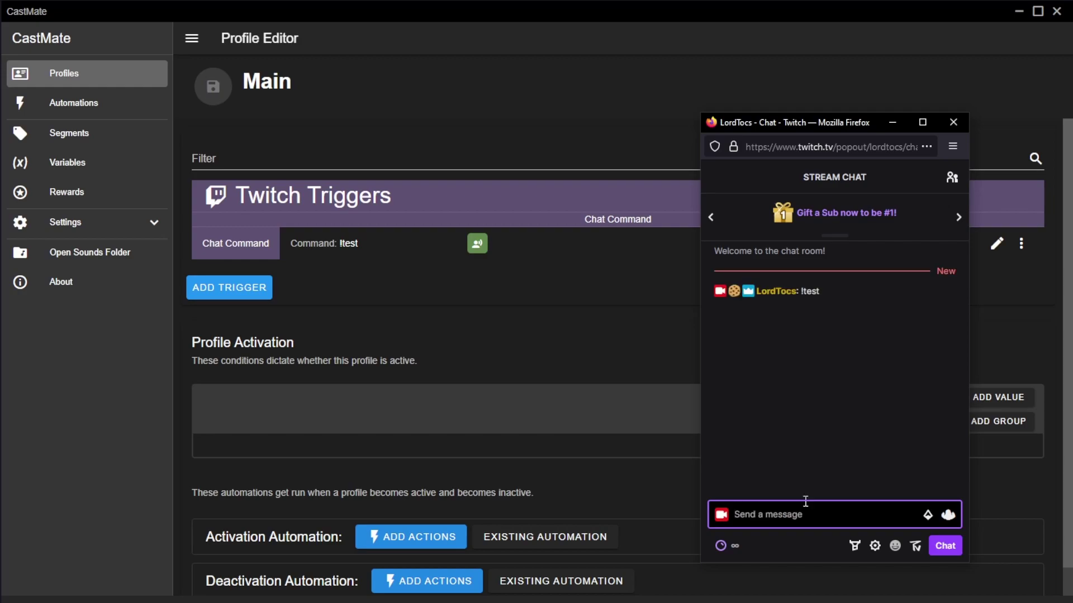
drag(766, 124, 1072, 124)
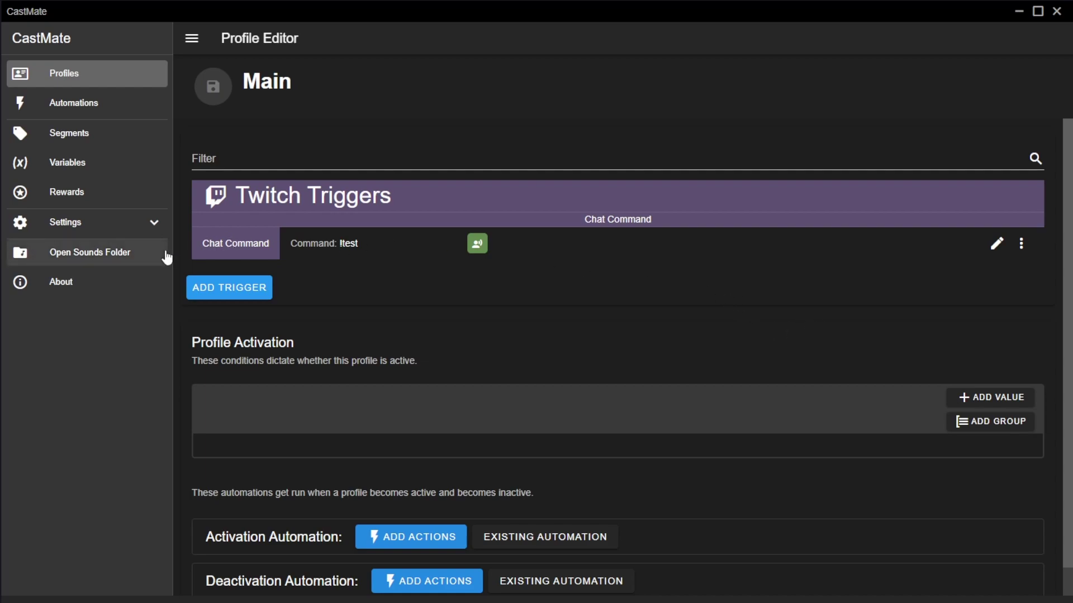
Open CastMate's sounds folder, paste the copied sound files alert, bonk, Fail, wilhelm and Yeet (.mp3) into it, and return to CastMate
click(122, 257)
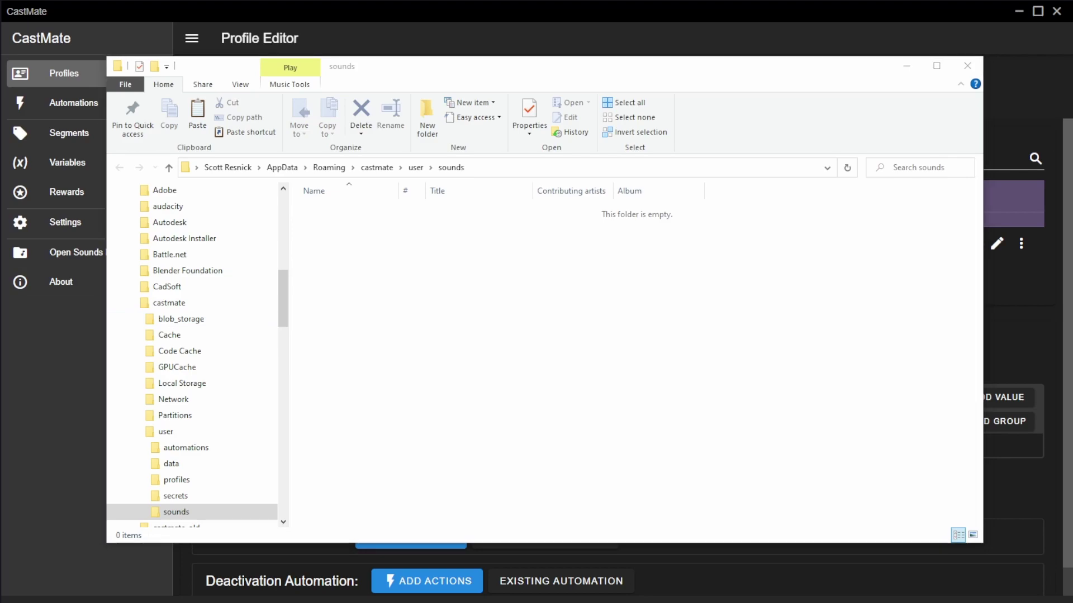
click(616, 313)
key(ctrl+v)
click(634, 364)
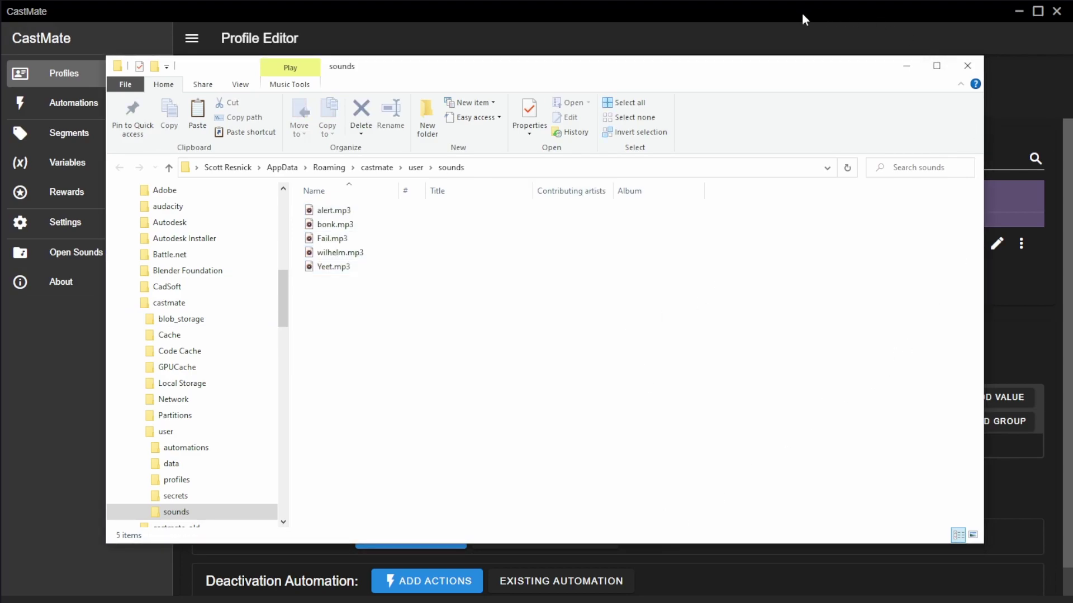
click(788, 31)
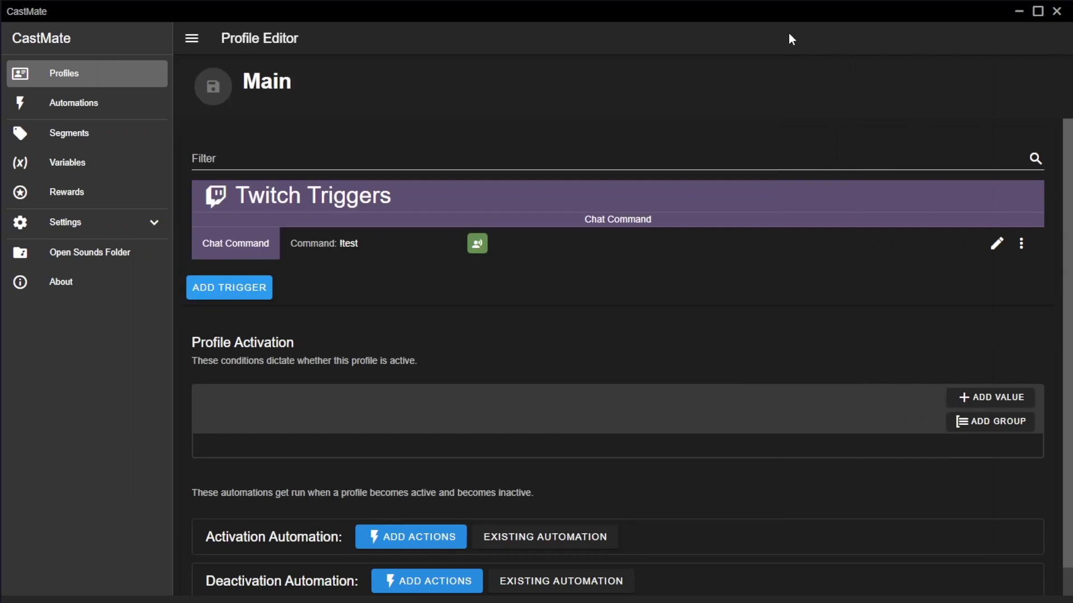
Edit the !test trigger and replace its Text to Speech action with a Sound action
click(997, 251)
click(531, 156)
key(Delete)
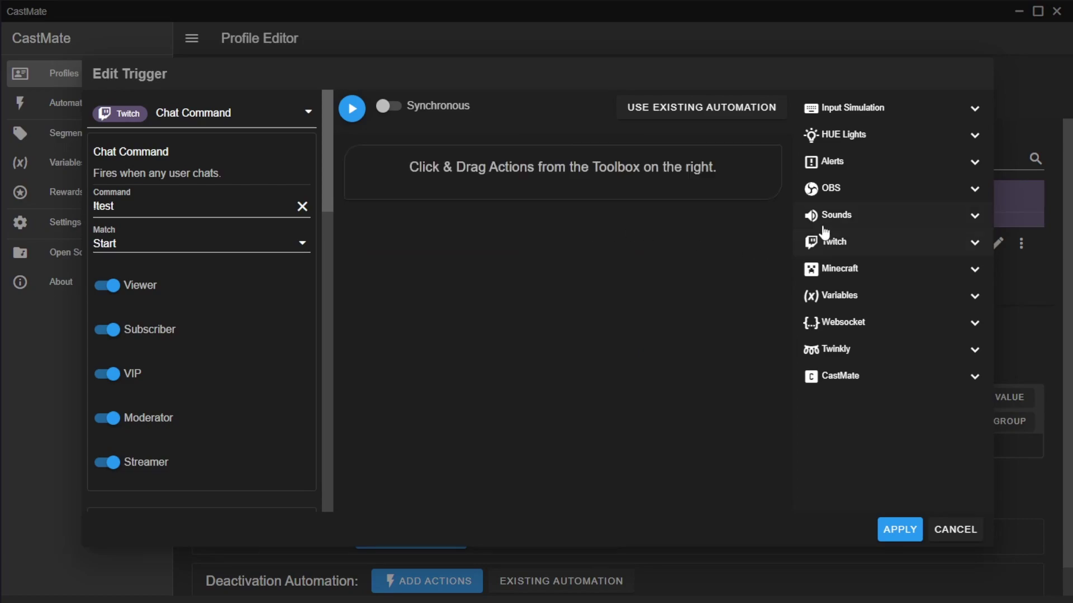
click(842, 218)
drag(843, 248, 552, 176)
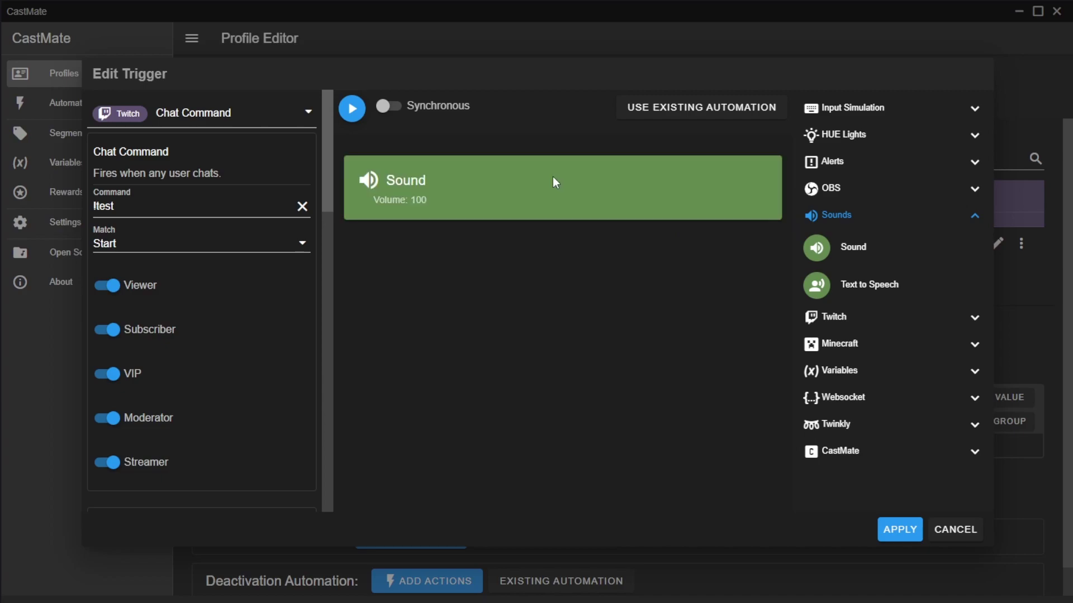
Set the Sound action to play bonk.mp3, and save the updated trigger in the Main profile
click(552, 176)
click(760, 229)
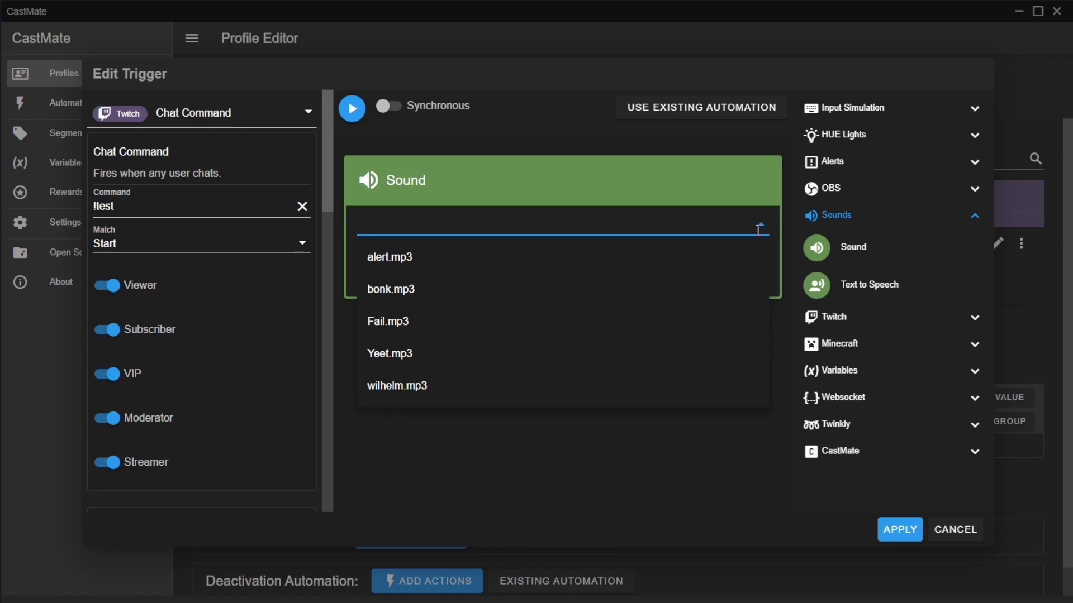
text(bo)
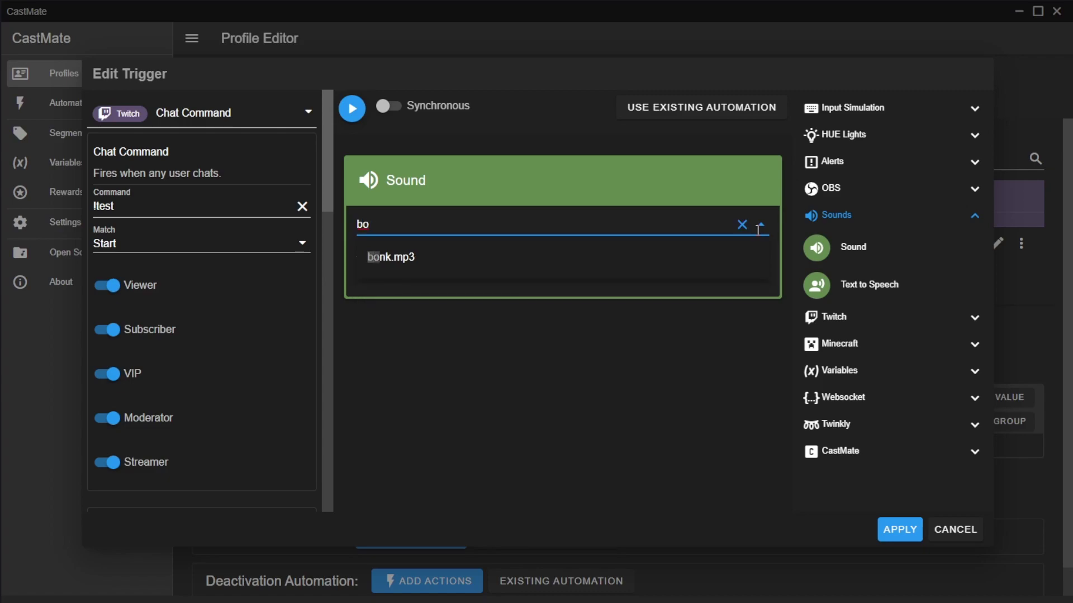
click(410, 261)
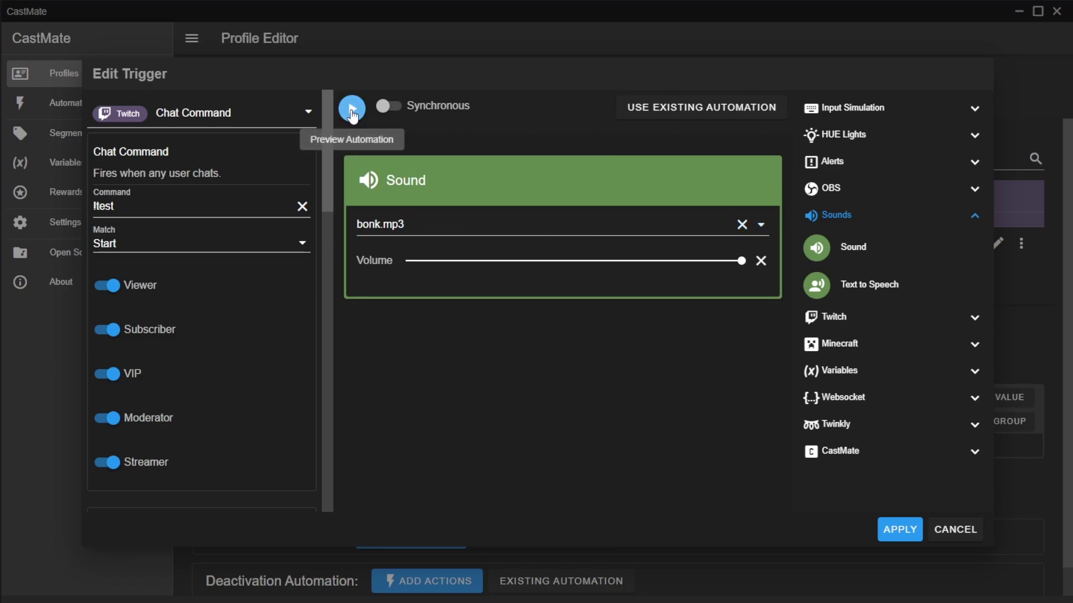
click(916, 529)
click(212, 89)
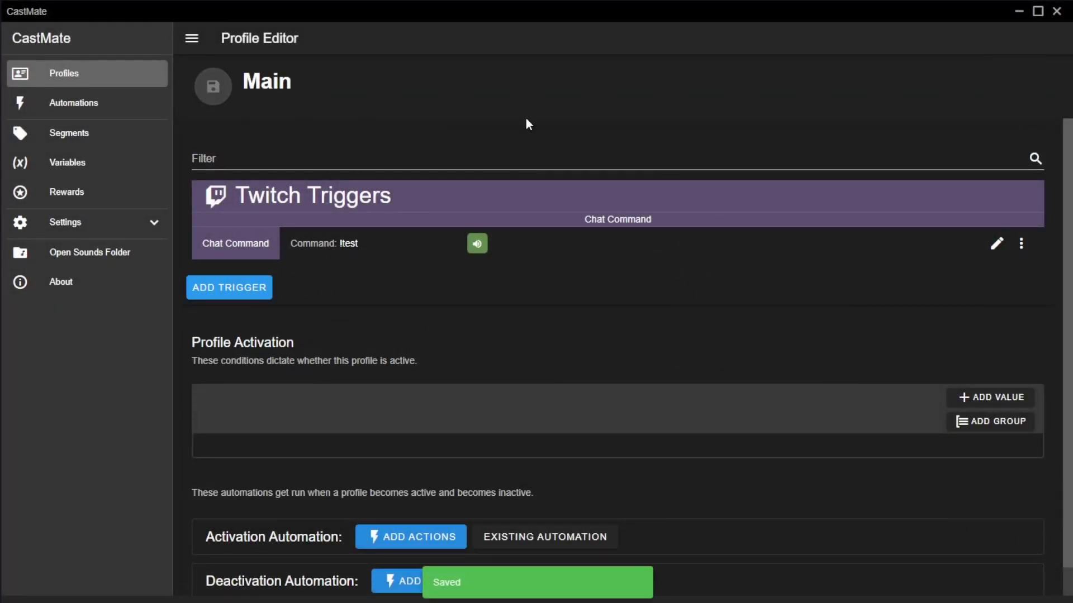
Switch to OBS and add a new scene named ~Gameplay Camera
key(alt+Tab)
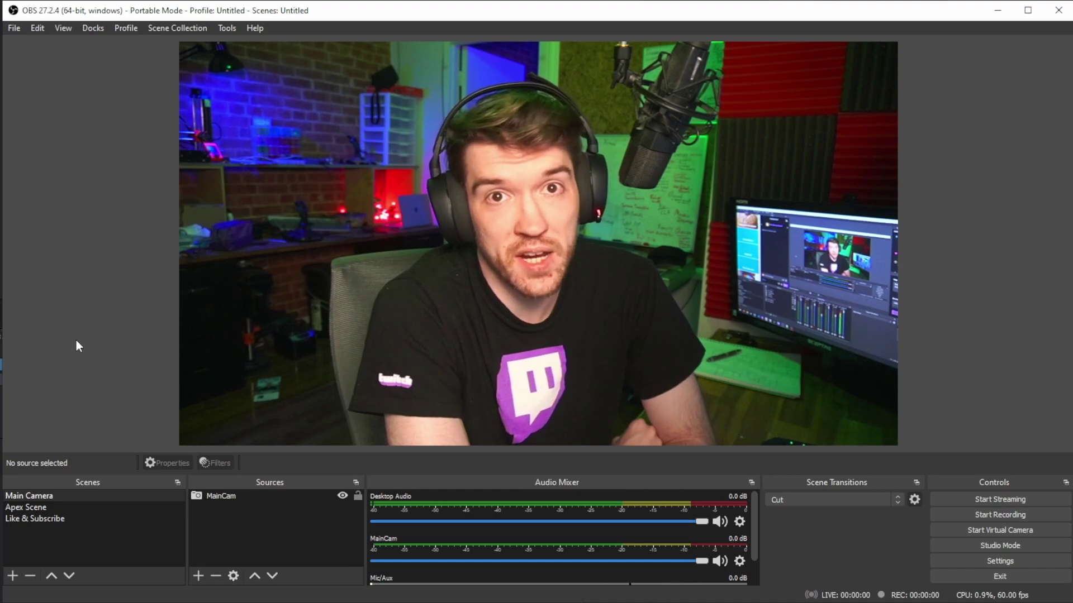
click(12, 576)
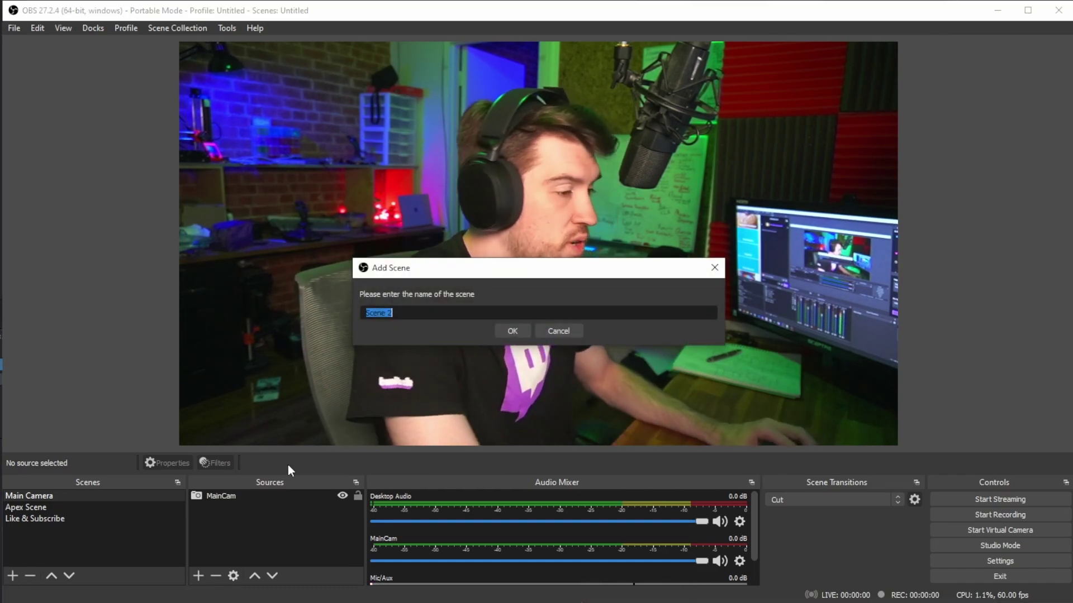
text(Game)
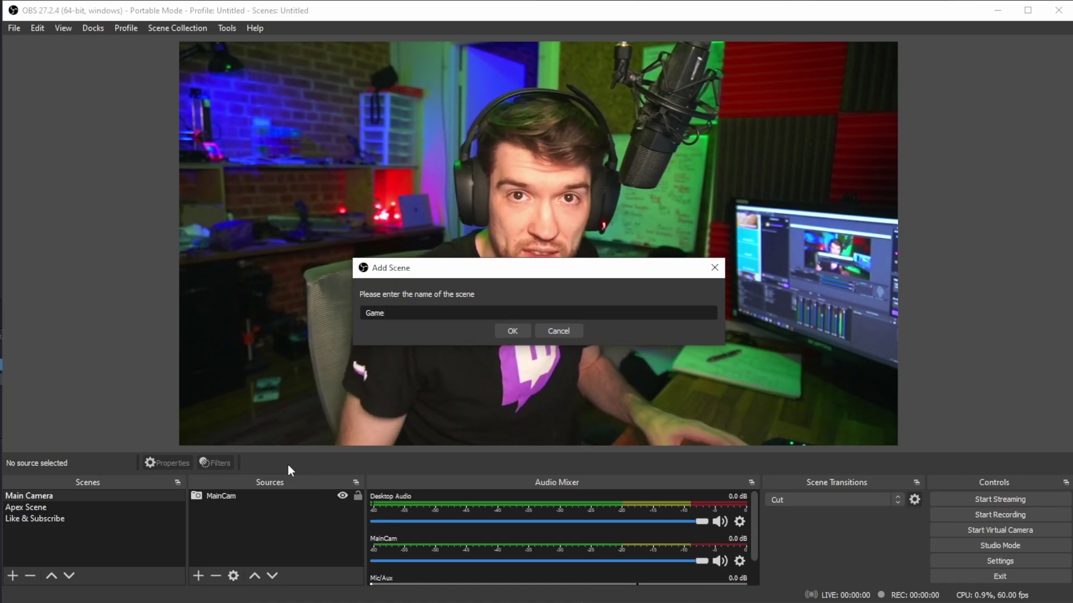
key(ctrl+a)
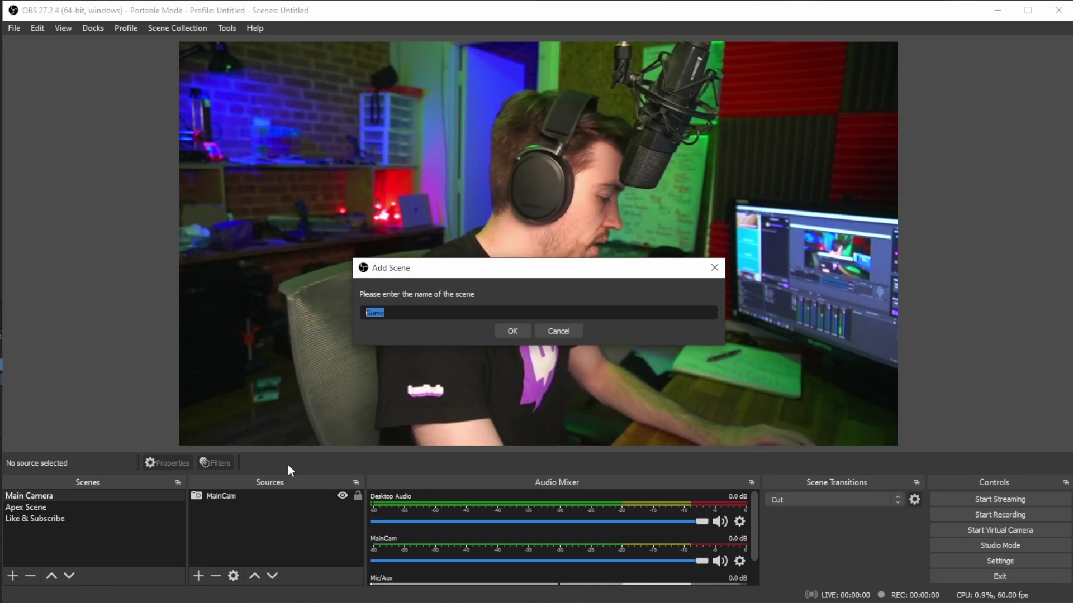
text(~Gameplay)
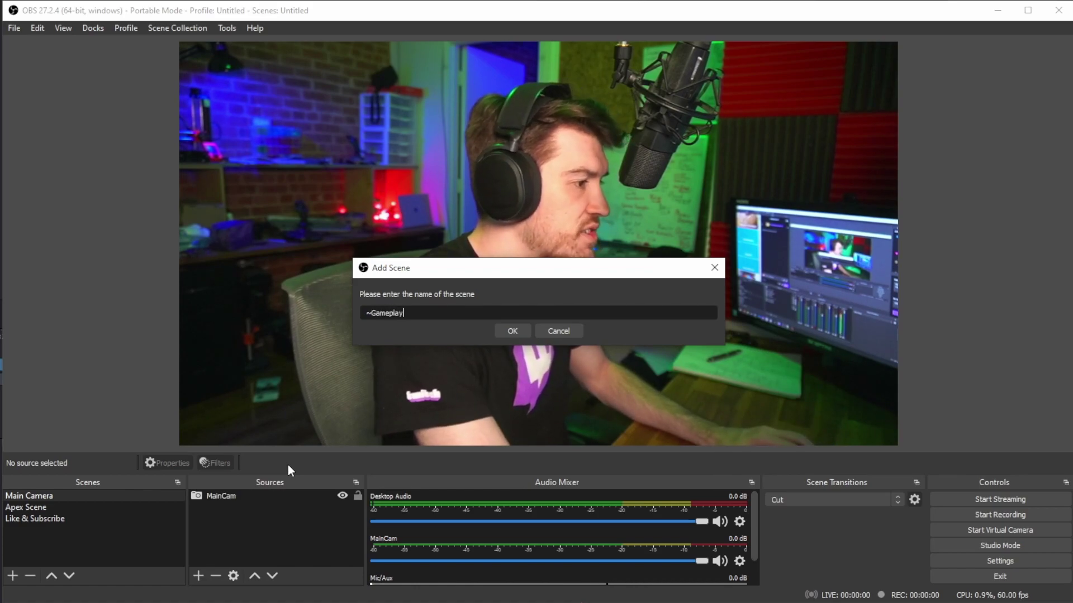
text( Camera)
key(Return)
Add the existing MainCam video capture device as a source in the ~Gameplay Camera scene
click(198, 576)
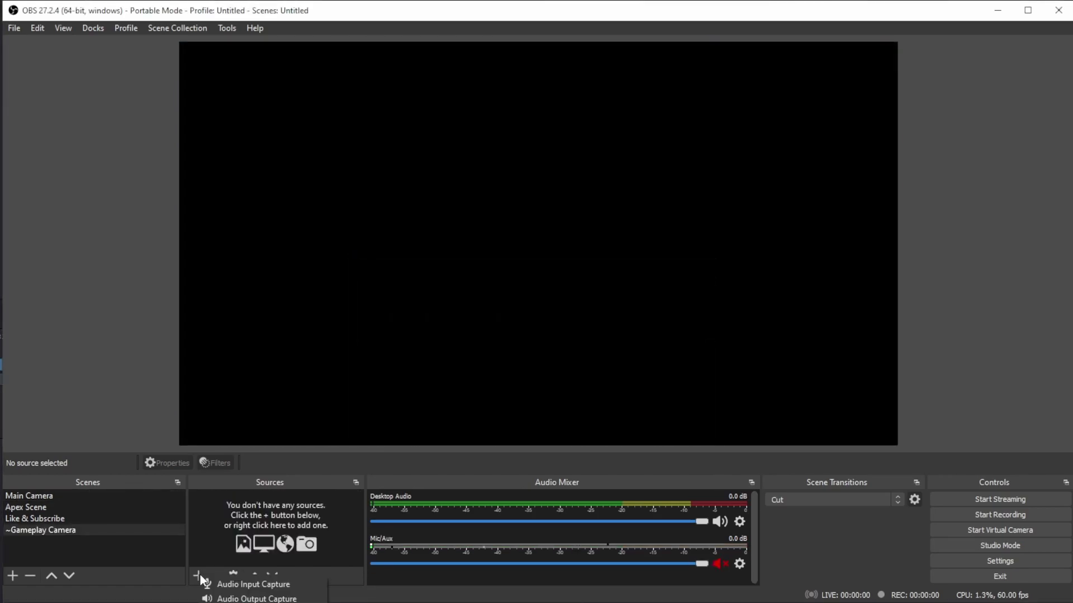
click(257, 597)
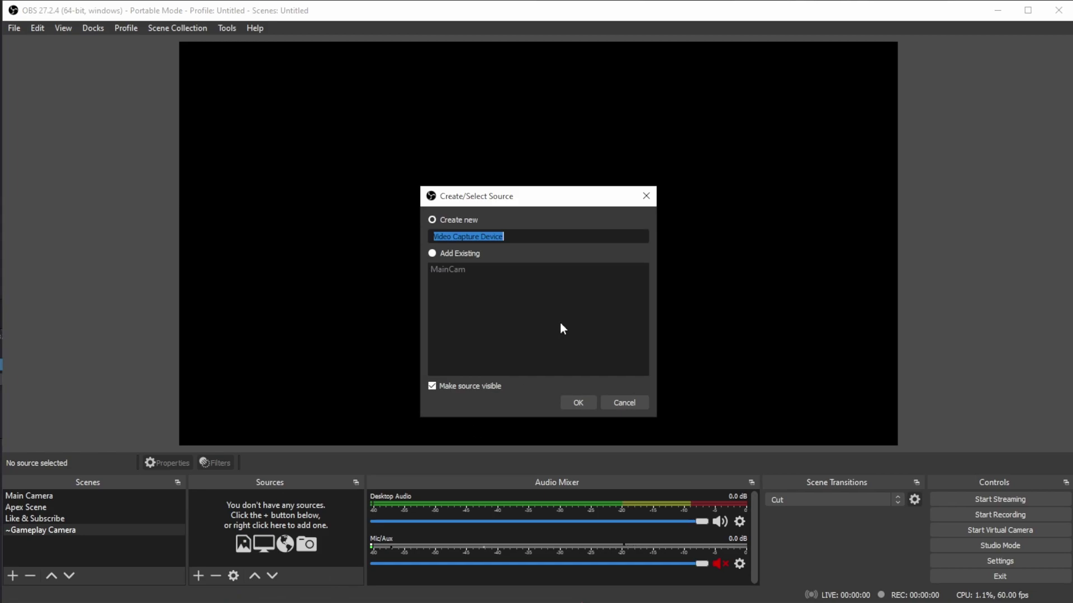
click(575, 408)
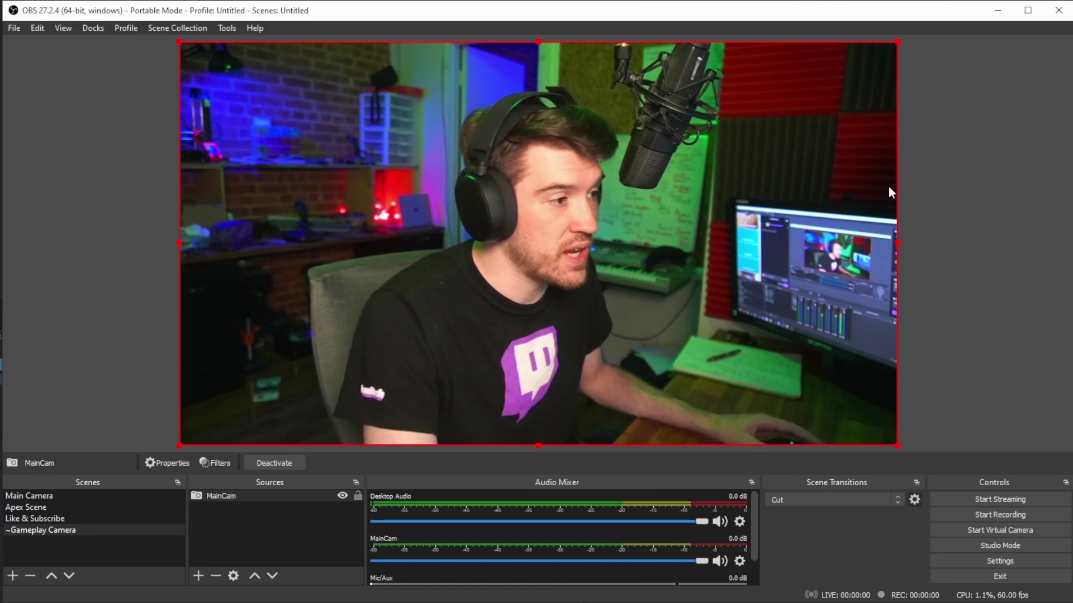
Crop the MainCam source on its left and right sides to a roughly square frame around the person
key(alt)
drag(897, 243, 709, 244)
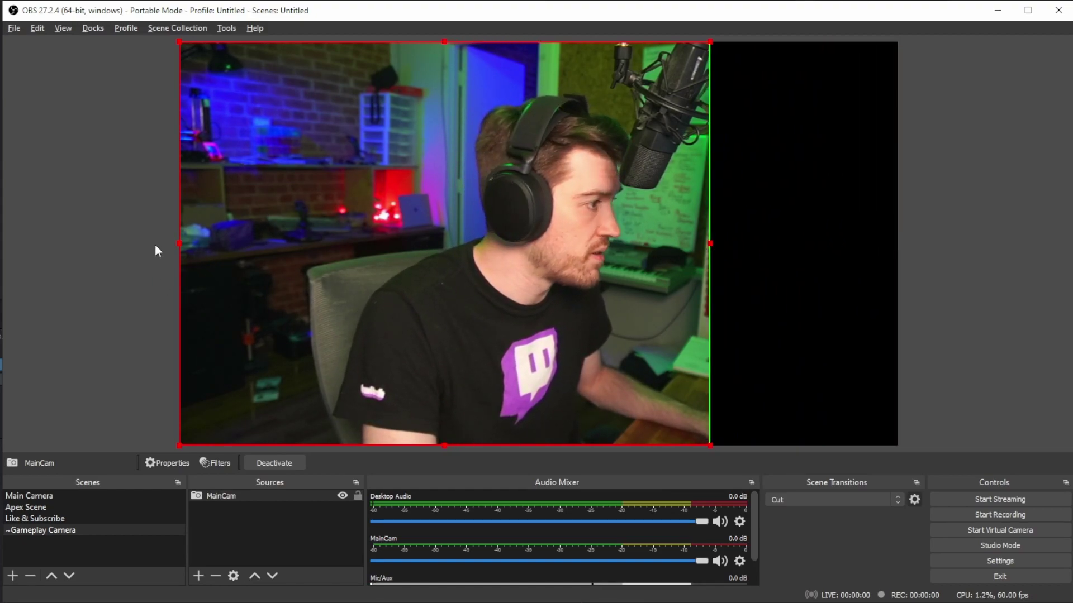
drag(181, 242, 321, 242)
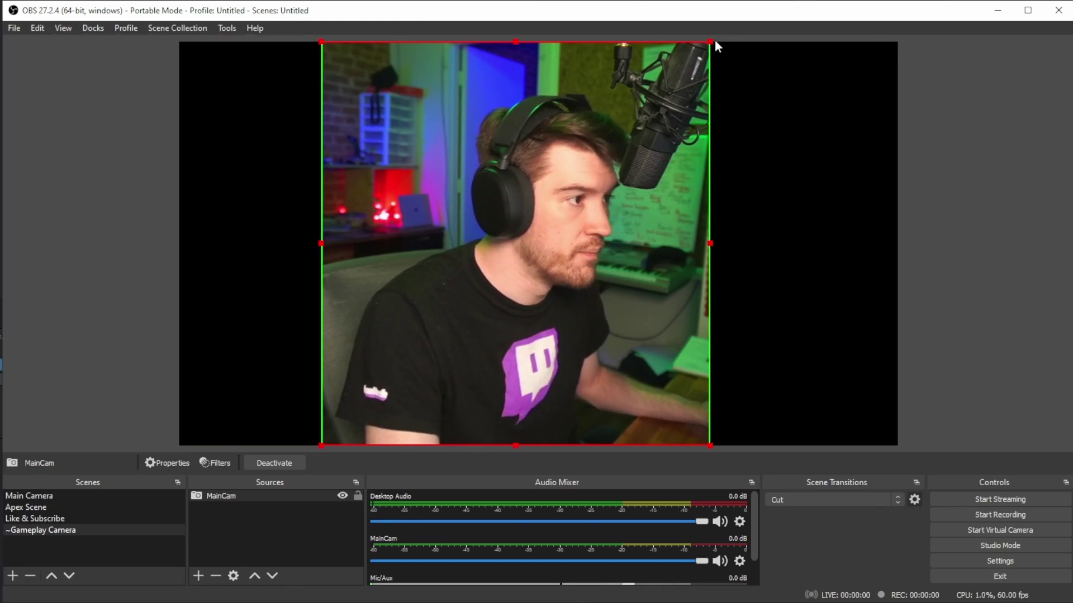
Shrink the cropped MainCam to about a fifth of the canvas width and place it against the canvas's left edge, slightly above mid-height
drag(710, 41, 483, 277)
drag(412, 358, 268, 240)
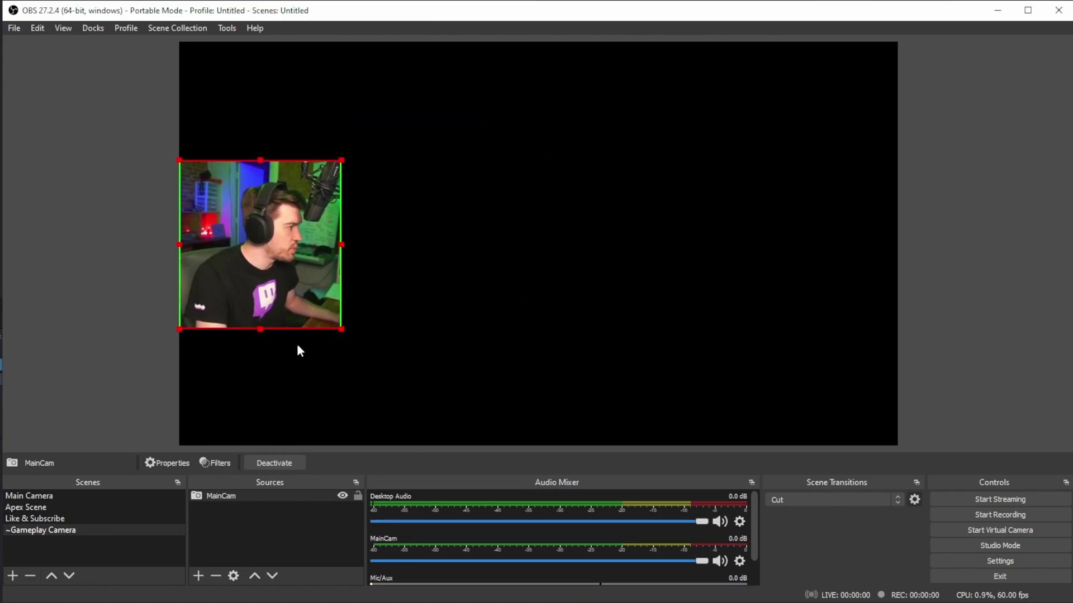
drag(339, 330, 319, 307)
drag(271, 264, 272, 269)
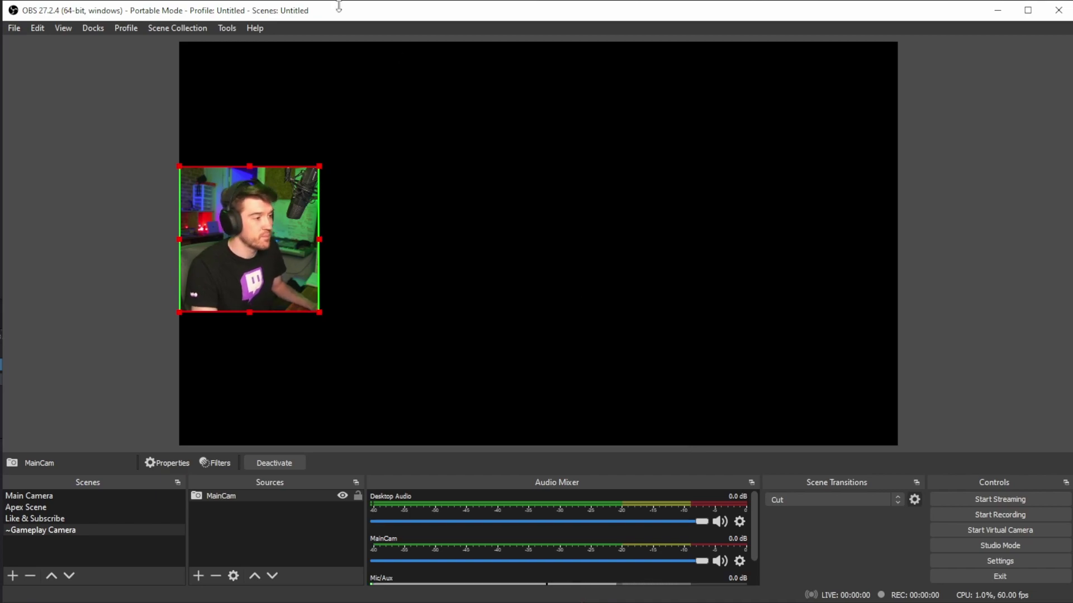
click(231, 541)
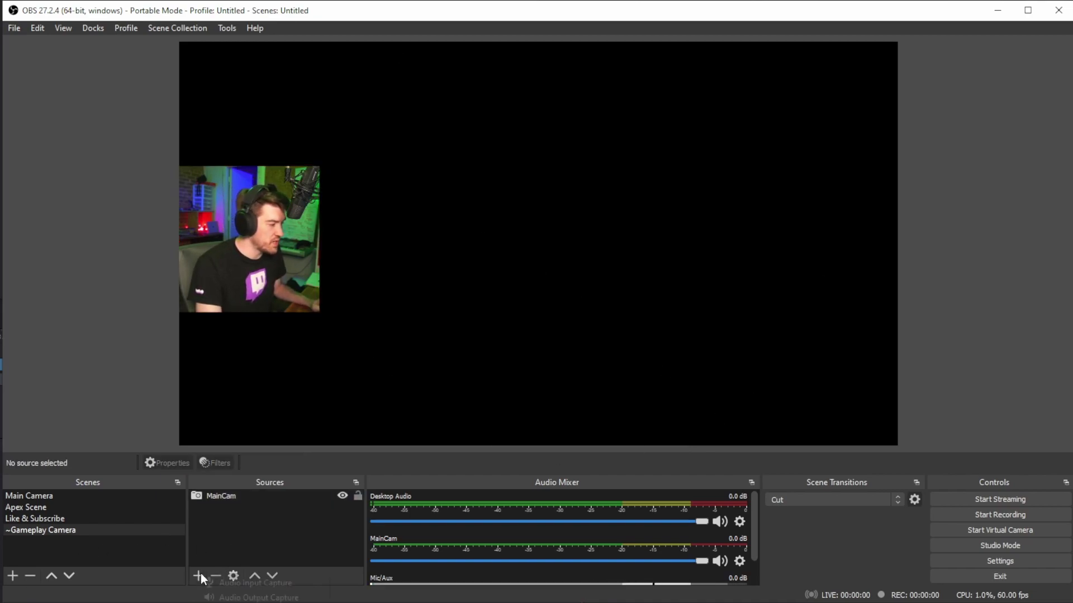
Add a new Text (GDI+) source named "MetalGear !" to the scene
click(199, 576)
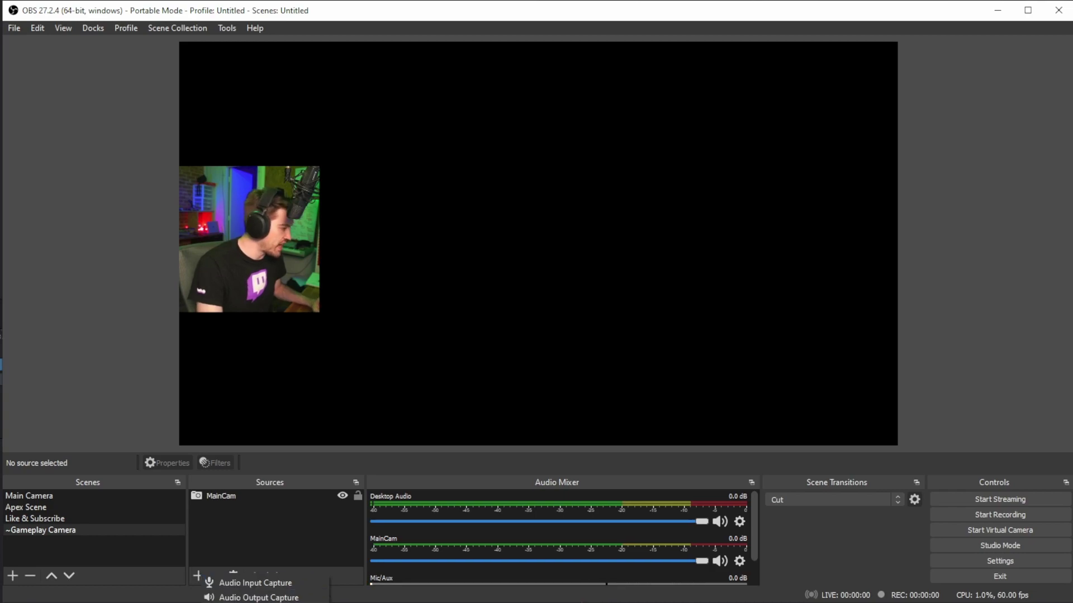
click(246, 600)
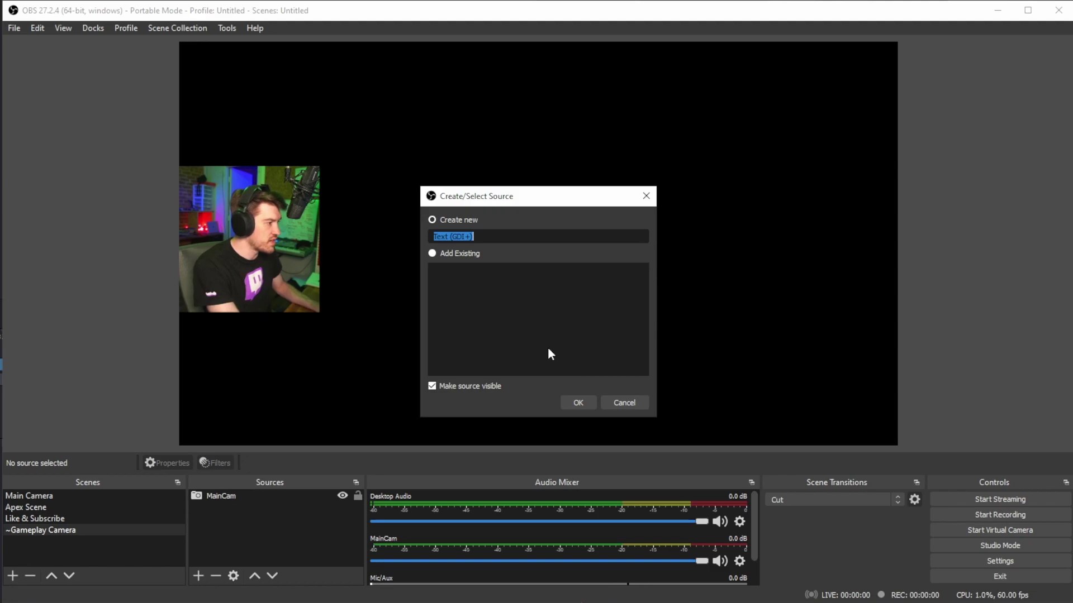
text(MetalGear !)
key(Return)
Set the text source's font to Corbel Bold at size 400 and its text to "!"
click(678, 402)
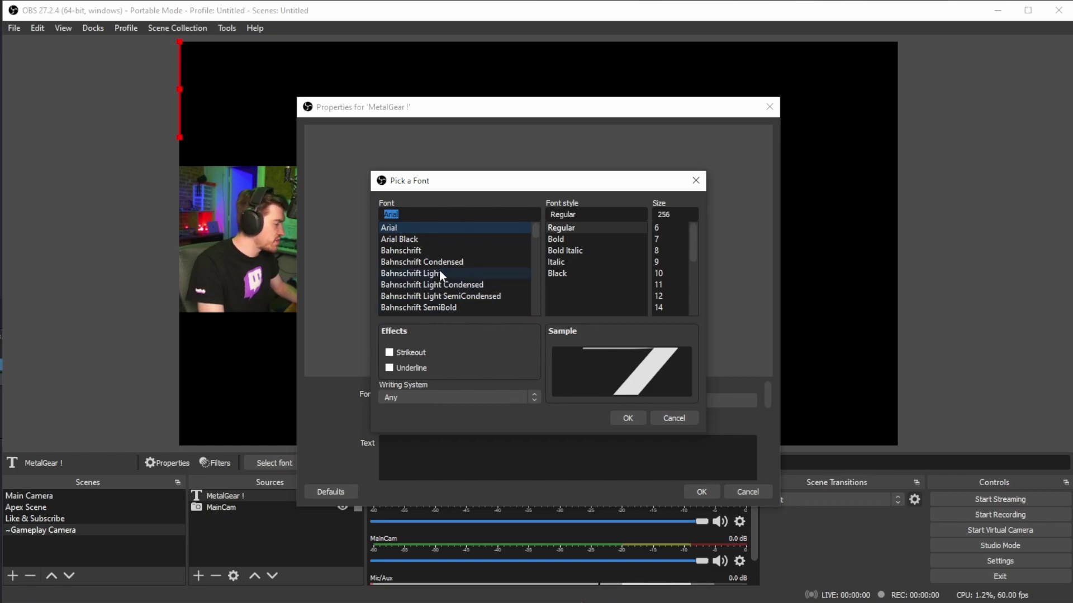
text(cor)
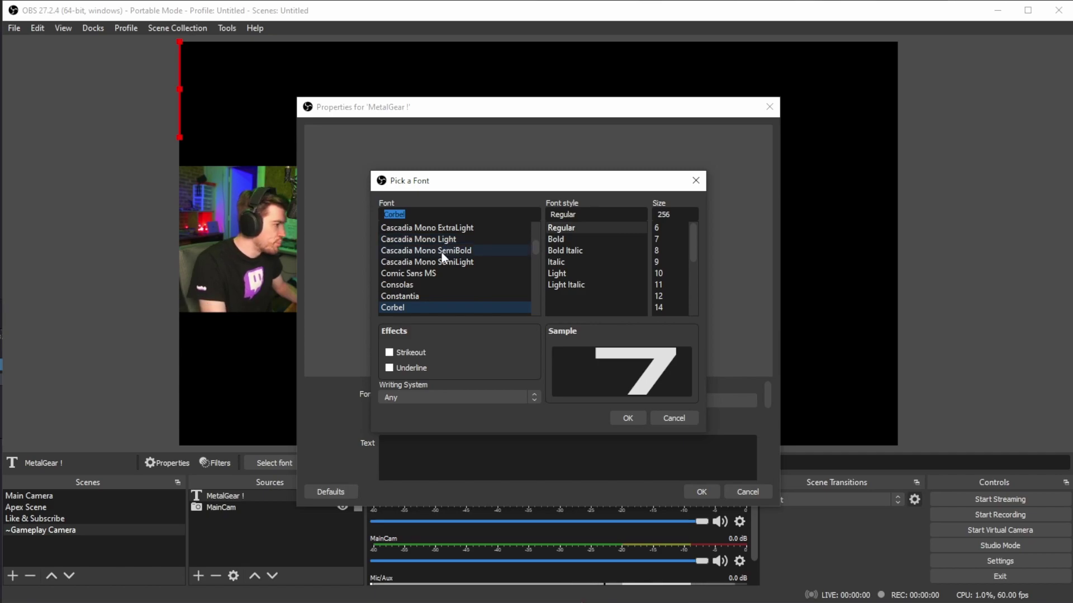
scroll(424, 274, down, 1)
click(576, 239)
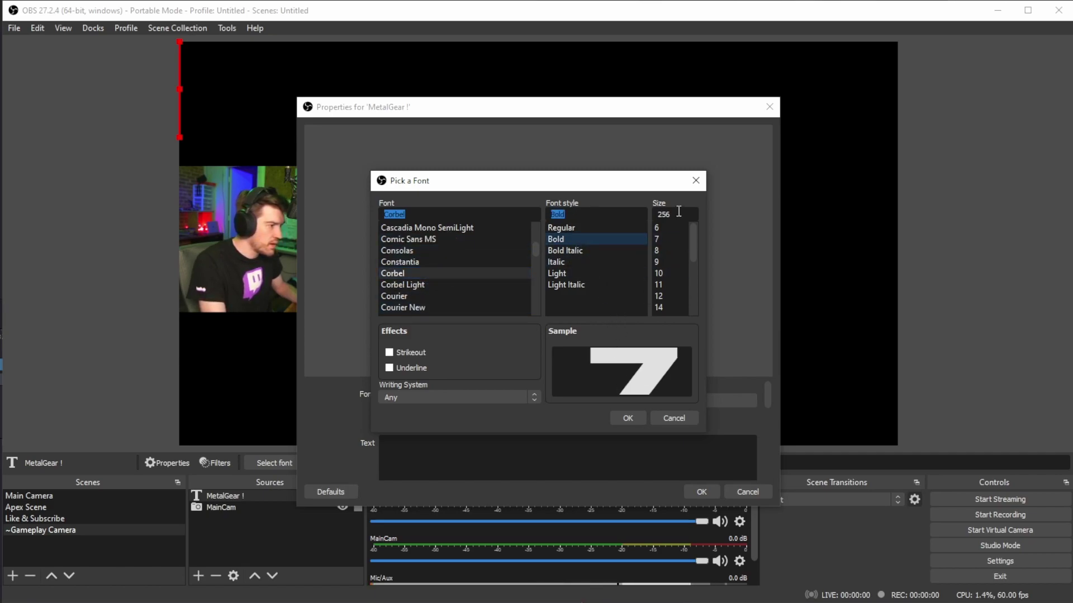
text(400)
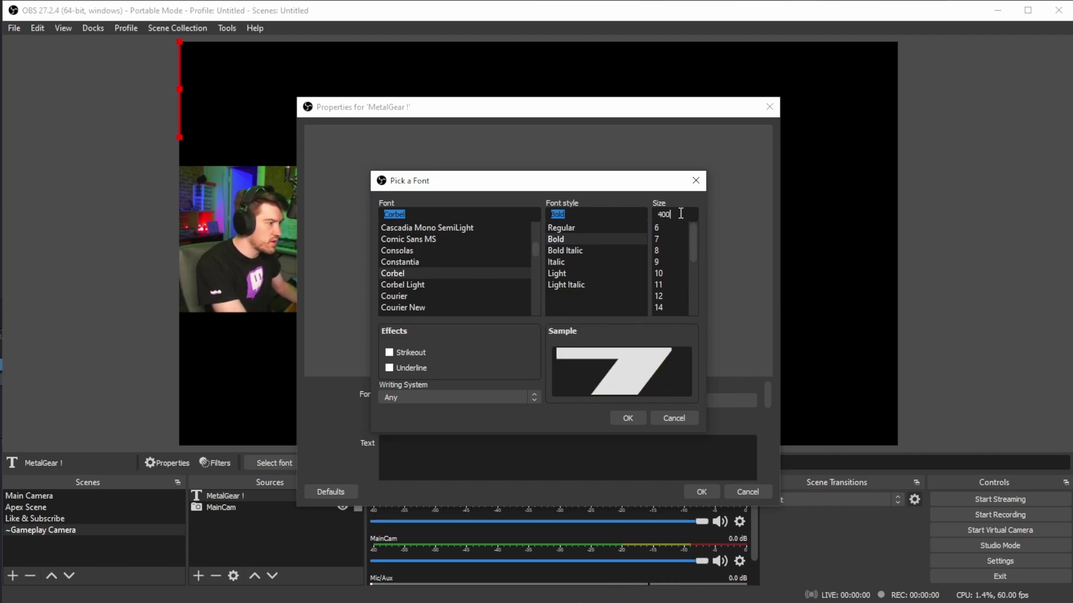
click(642, 414)
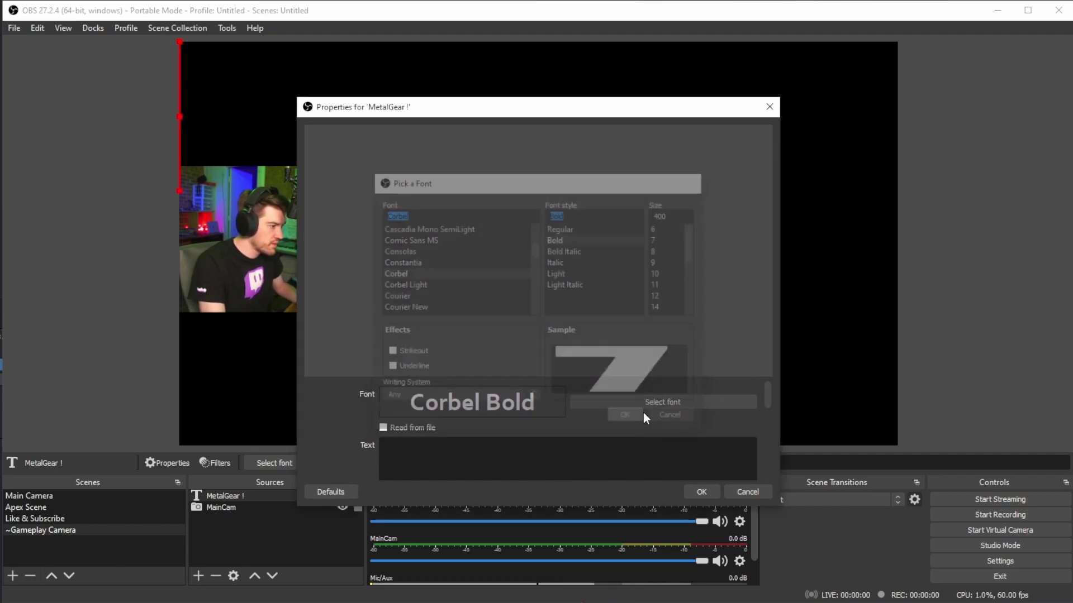
click(469, 448)
text(!)
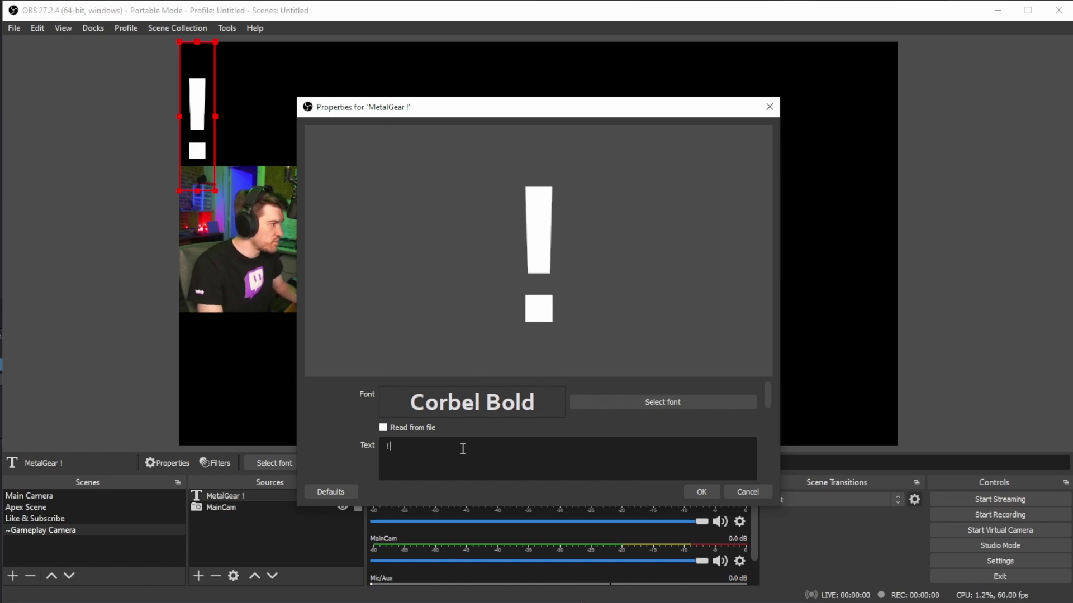
Give the exclamation mark a gradient from dark red #750000 to bright red, and accept the source's properties
scroll(498, 435, down, 5)
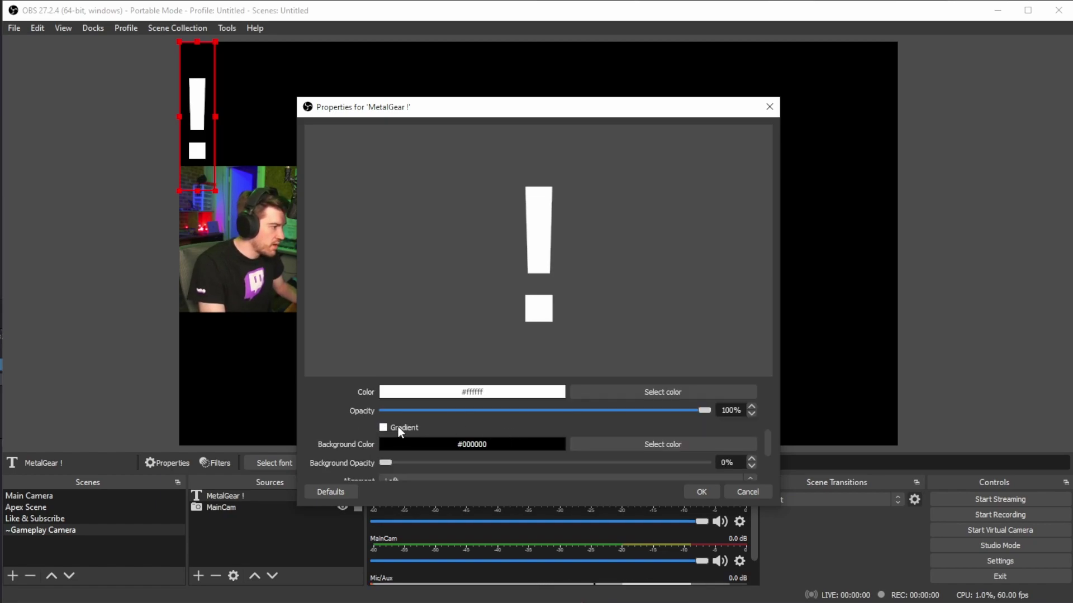
click(380, 428)
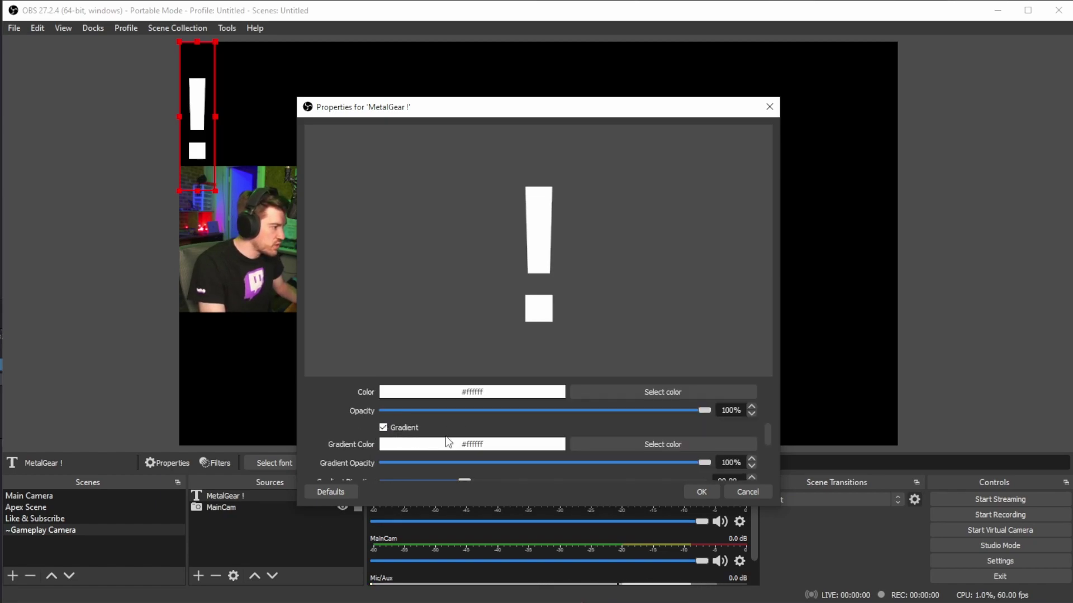
click(629, 390)
click(398, 208)
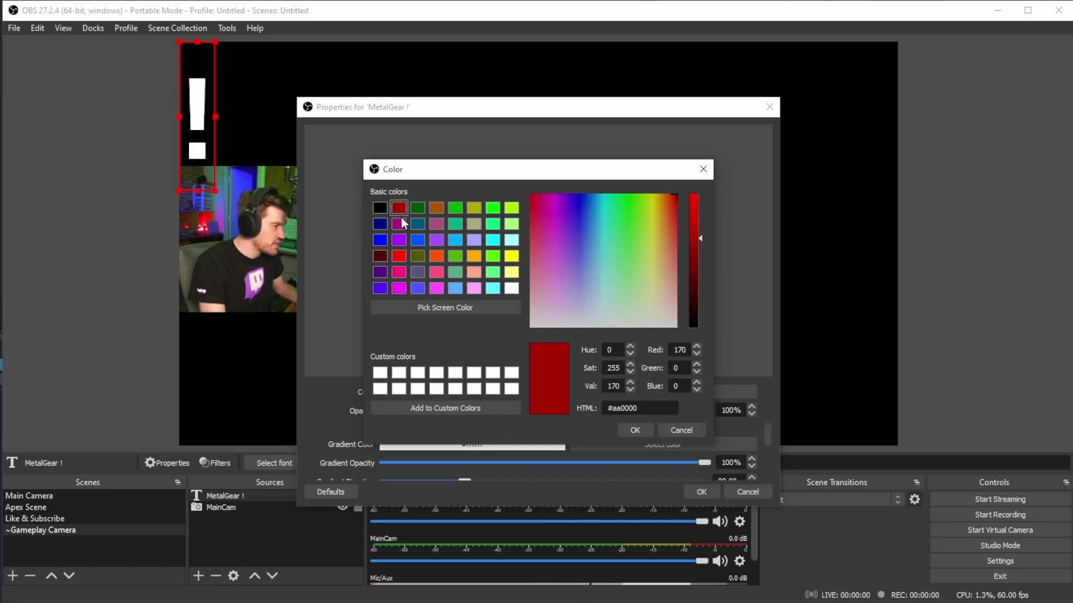
drag(696, 243, 692, 277)
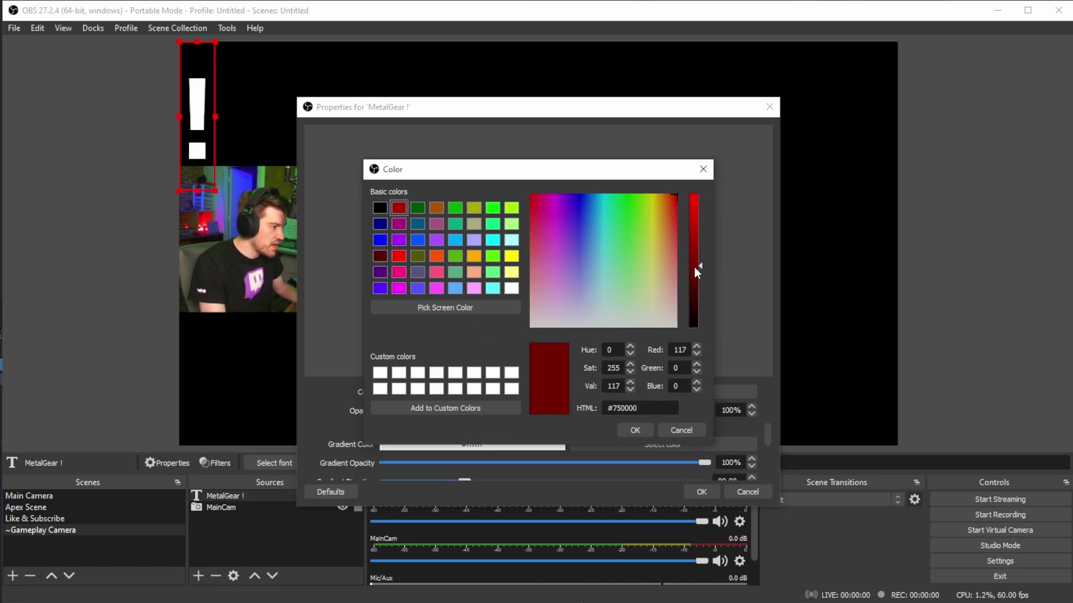
click(635, 430)
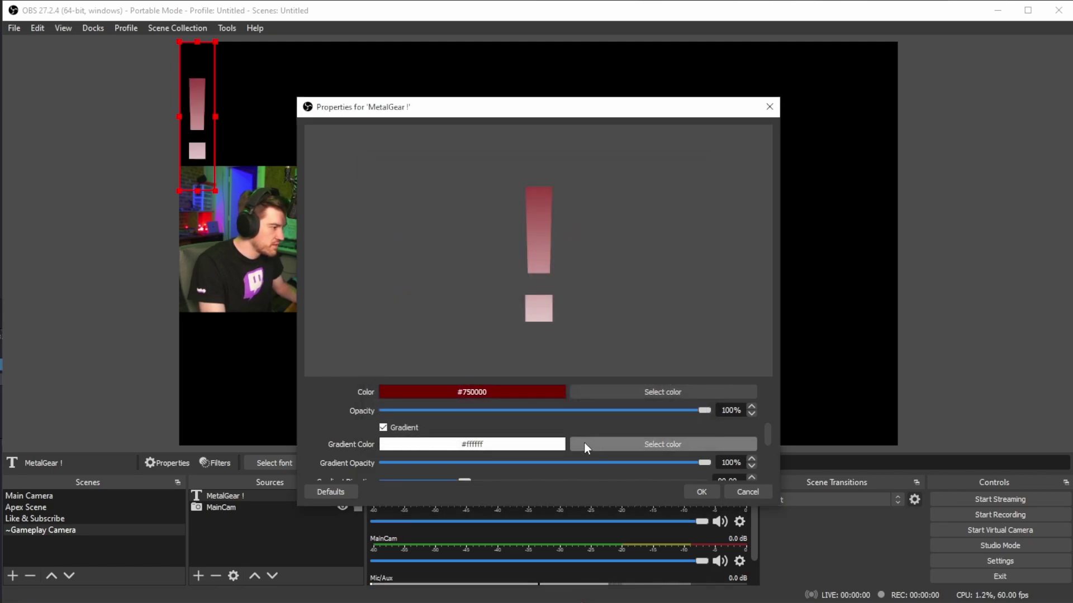
click(635, 444)
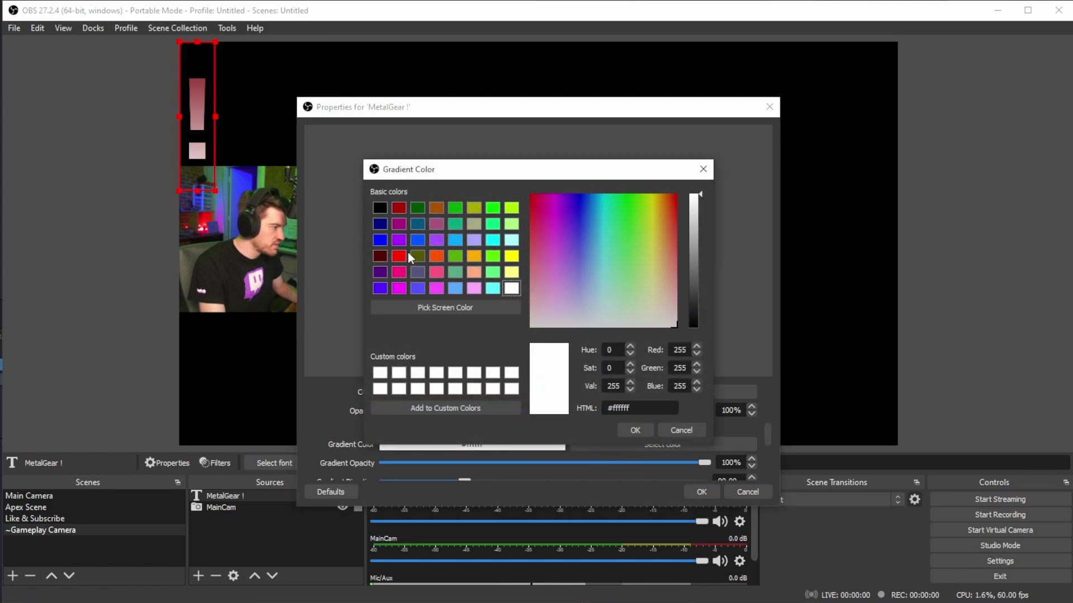
click(400, 256)
click(634, 431)
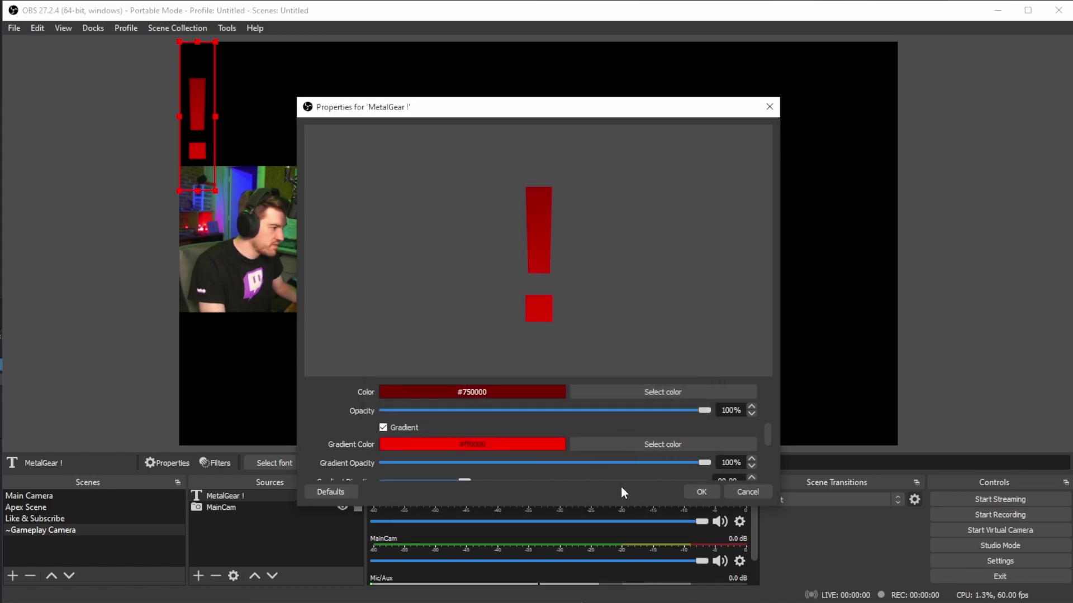
click(704, 494)
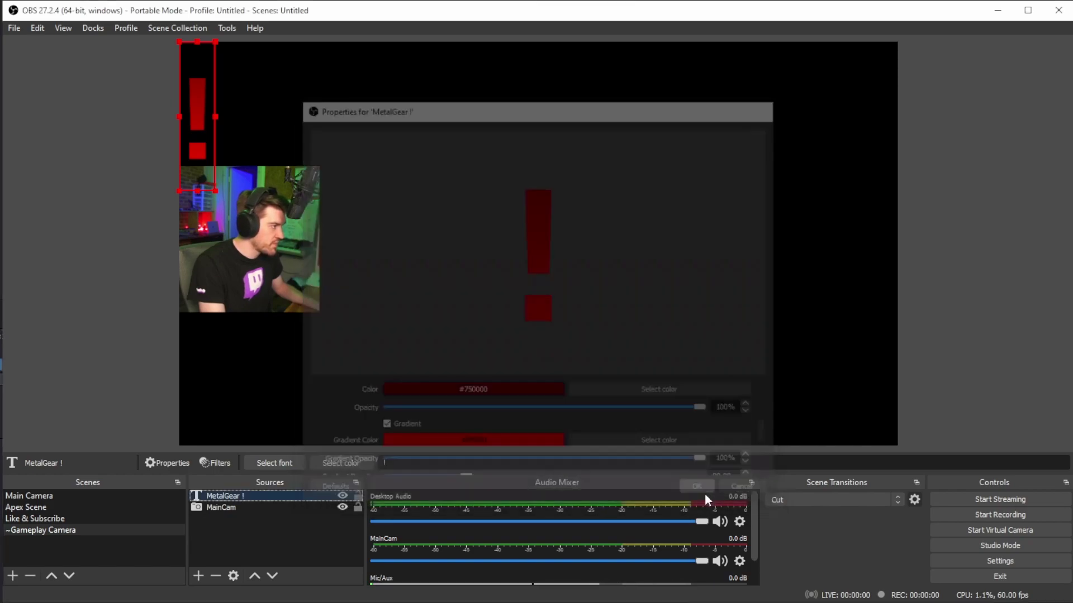
Move the exclamation mark above the head in the camera image and give it a Swipe show transition with direction Up
drag(201, 120, 259, 138)
right_click(240, 60)
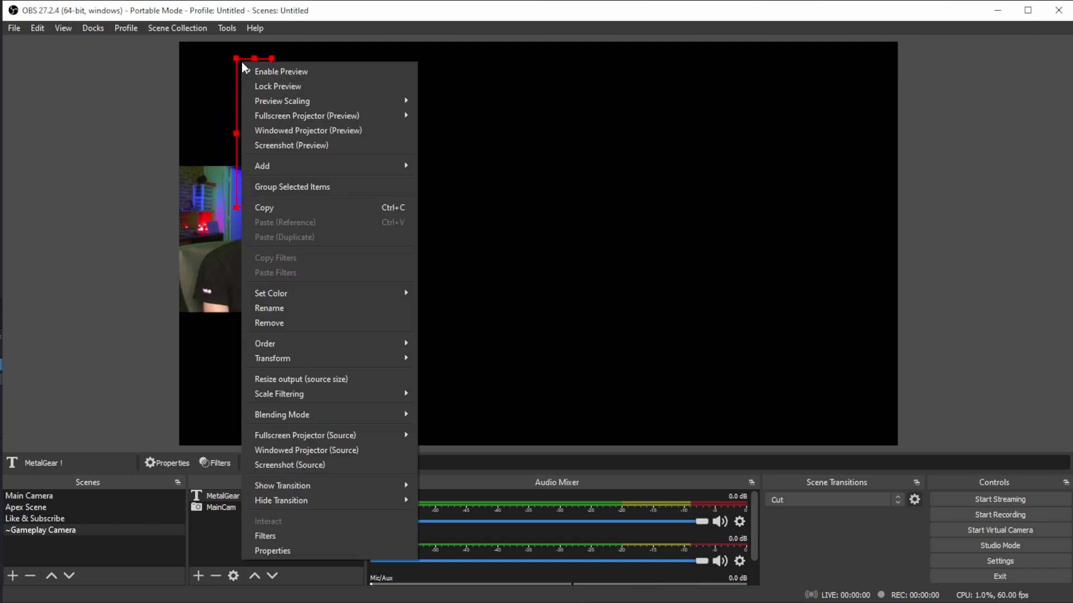
mouse_move(334, 479)
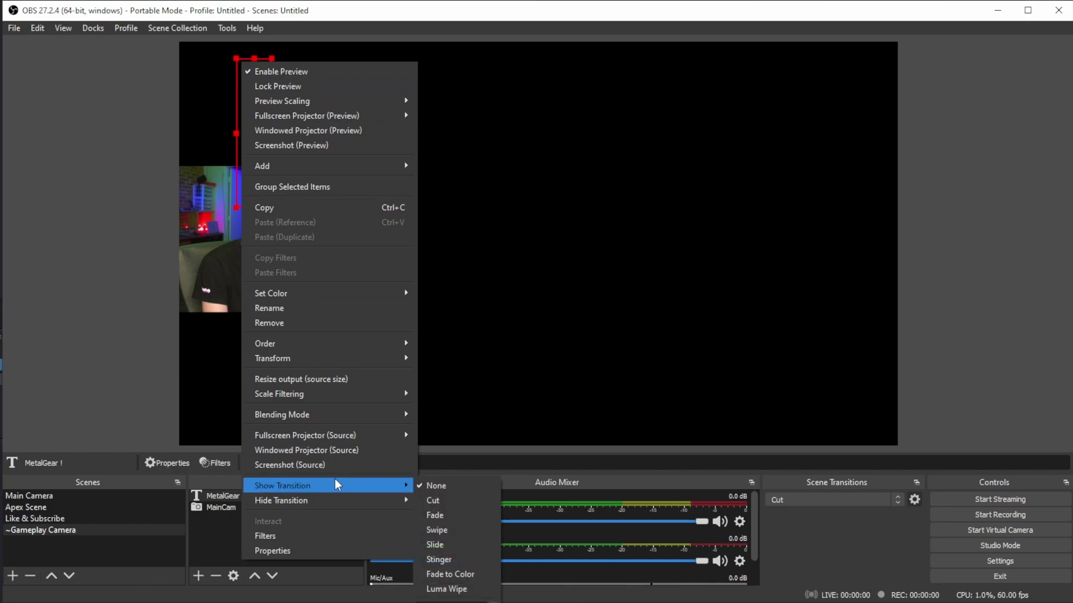
click(437, 528)
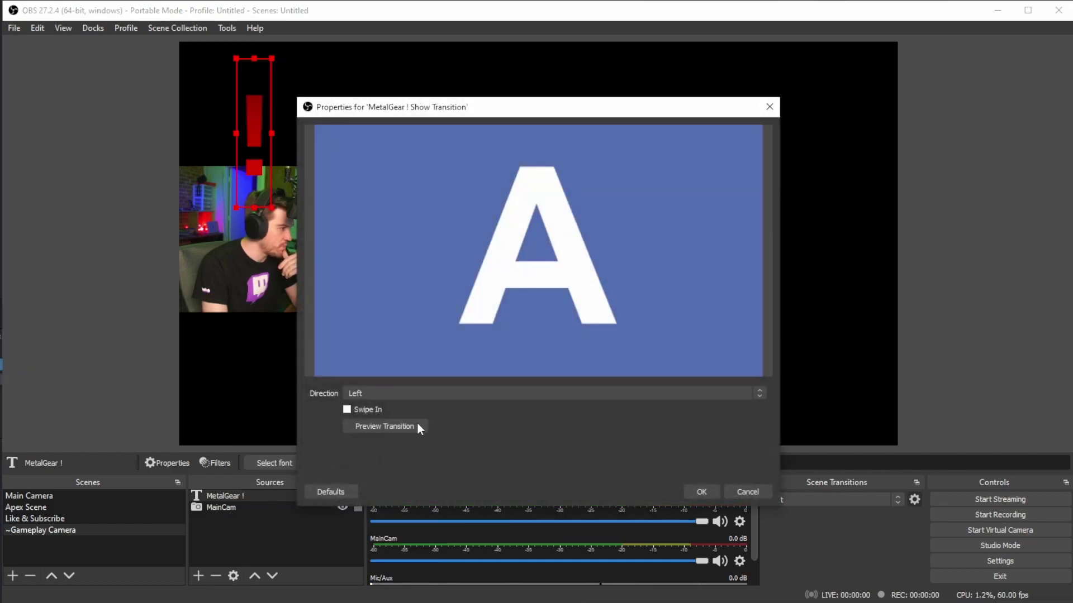
click(407, 392)
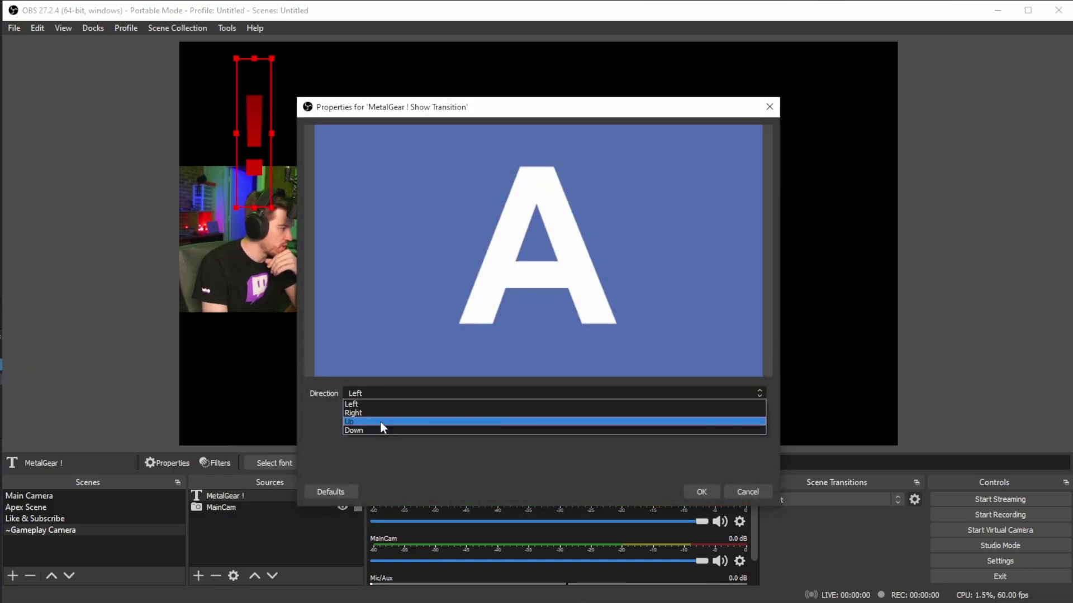
click(380, 421)
click(701, 487)
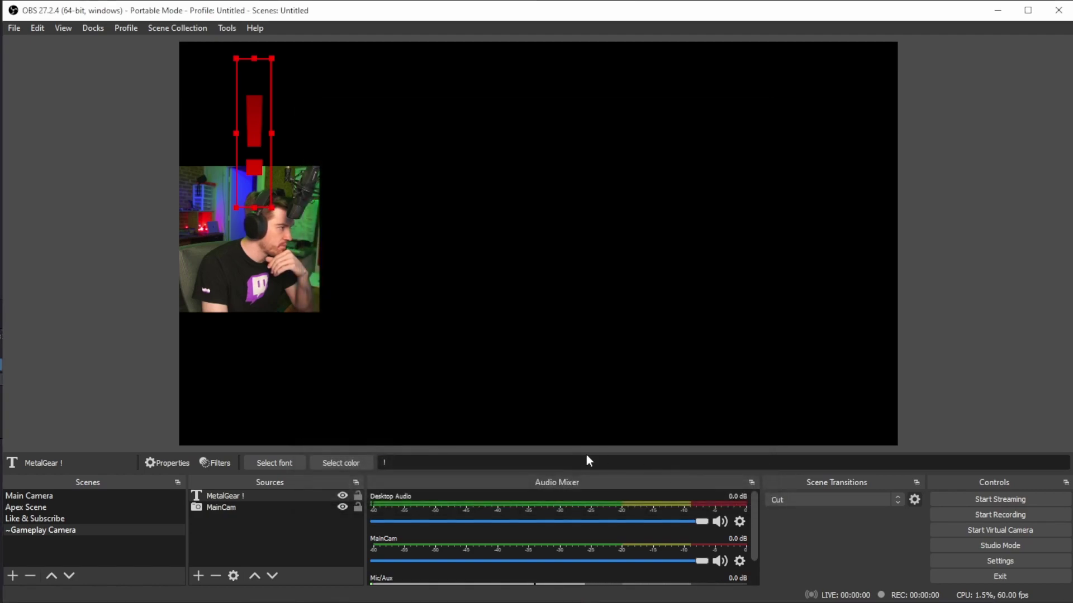
Give the exclamation mark source a Fade hide transition
right_click(240, 62)
mouse_move(325, 501)
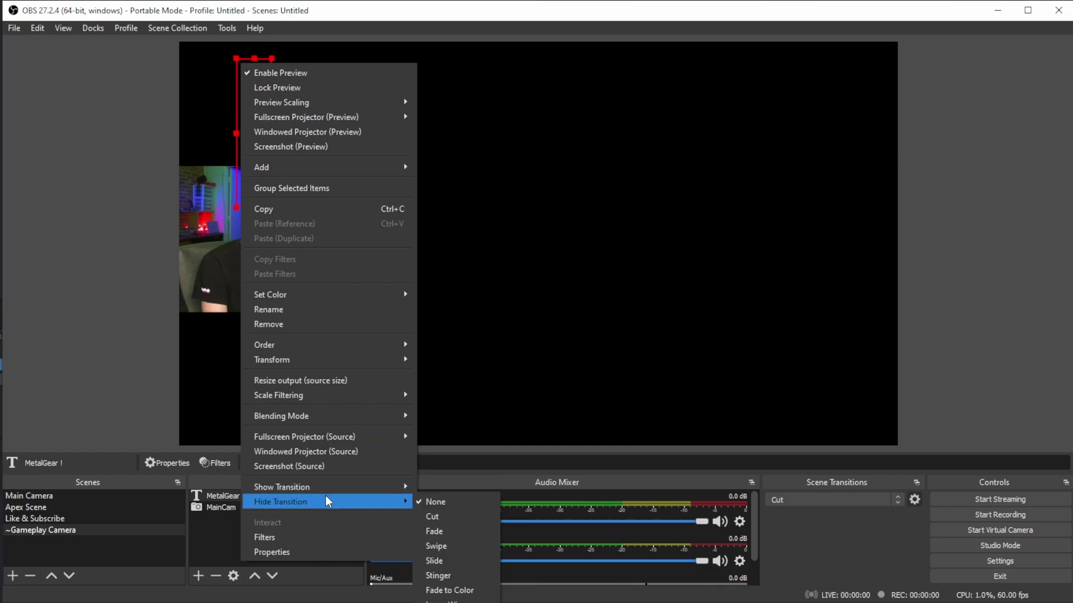
click(452, 531)
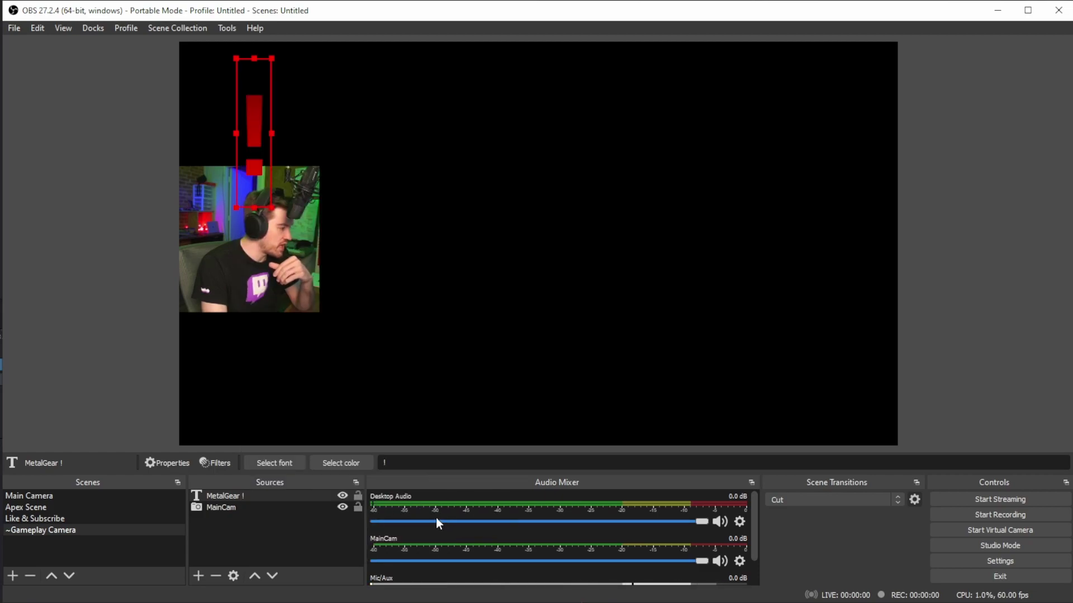
Preview the exclamation mark's show and hide transitions by repeatedly switching the MetalGear ! source's visibility off and on
click(342, 497)
click(342, 497)
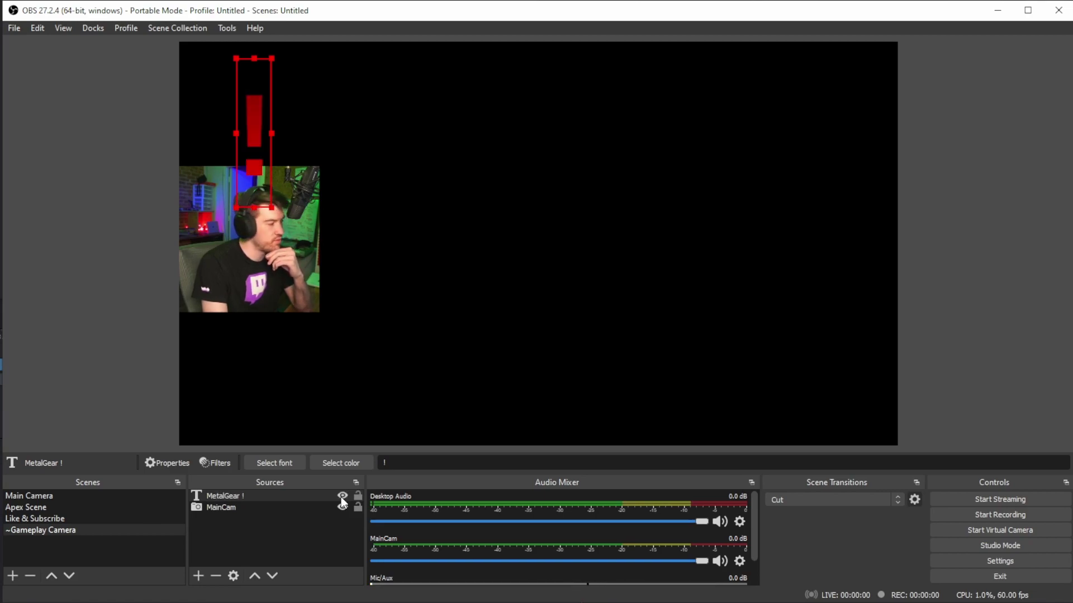
click(342, 496)
click(342, 496)
click(342, 496)
click(341, 496)
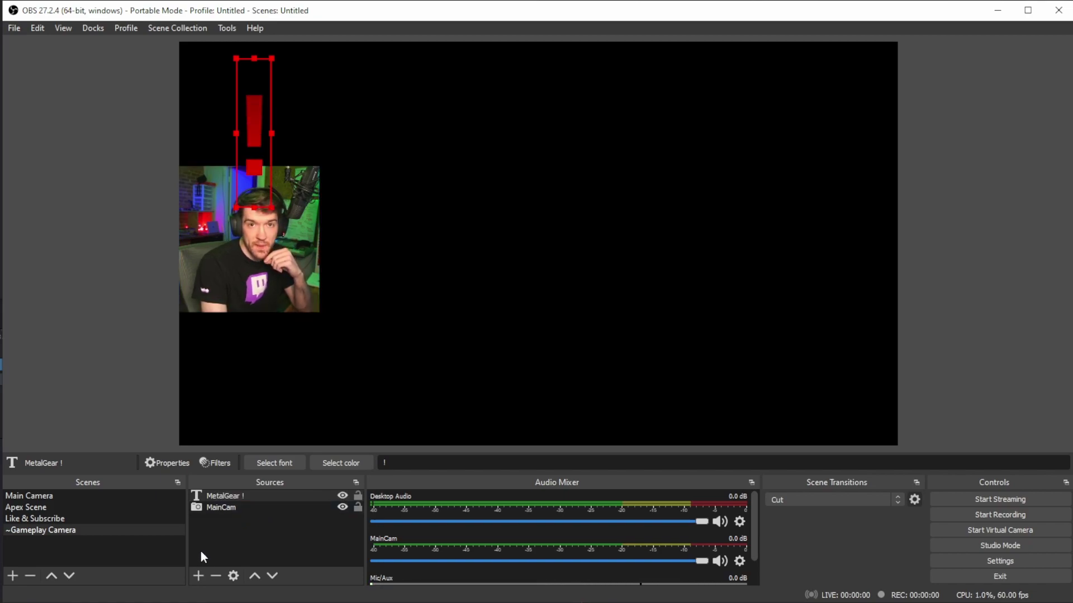
Add the existing ~Gameplay Camera scene as a source in the Apex Scene
click(35, 506)
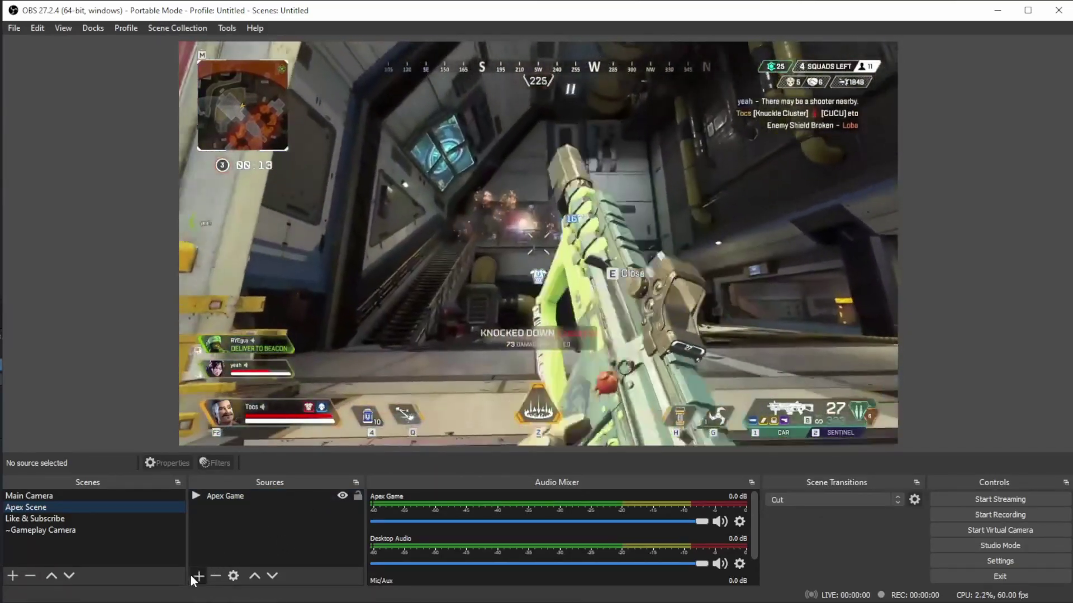
click(198, 576)
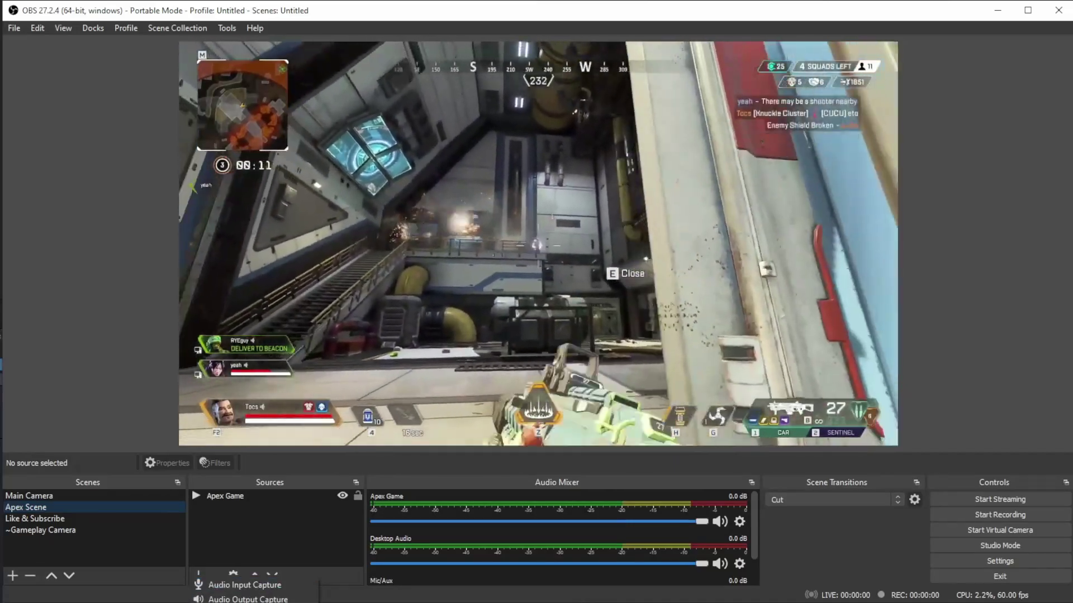
click(246, 600)
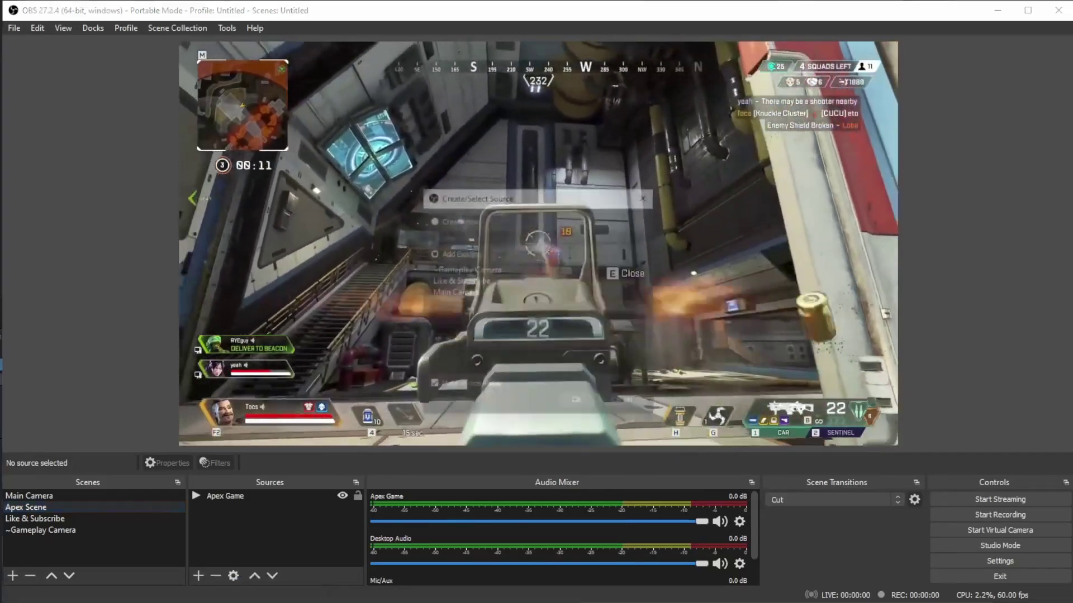
click(494, 269)
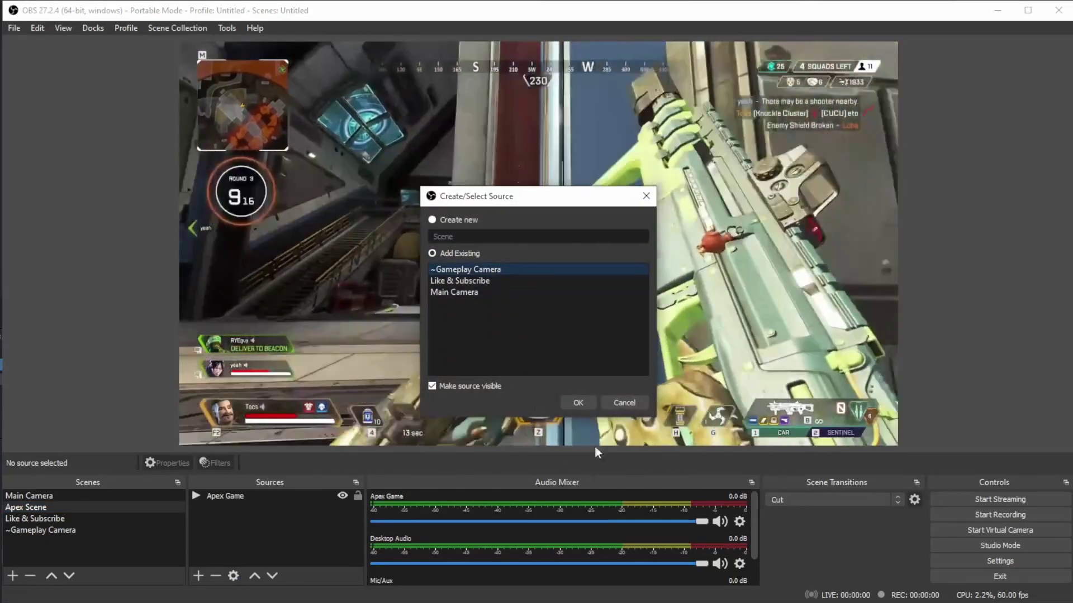
click(583, 402)
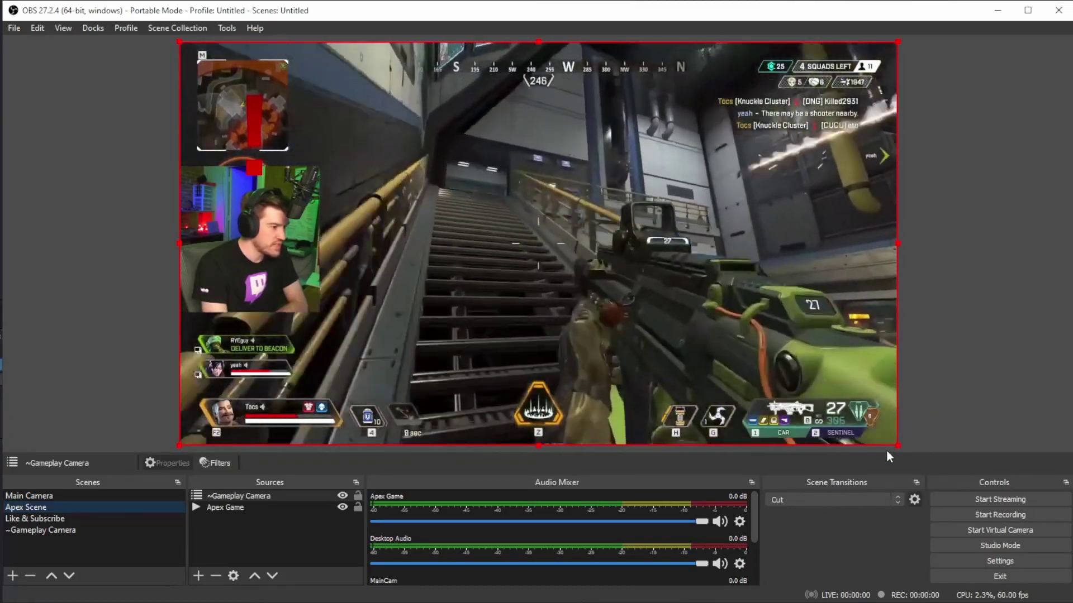
Crop the ~Gameplay Camera source's right and bottom edges to the camera image, and offset it slightly from the canvas corner
key(alt)
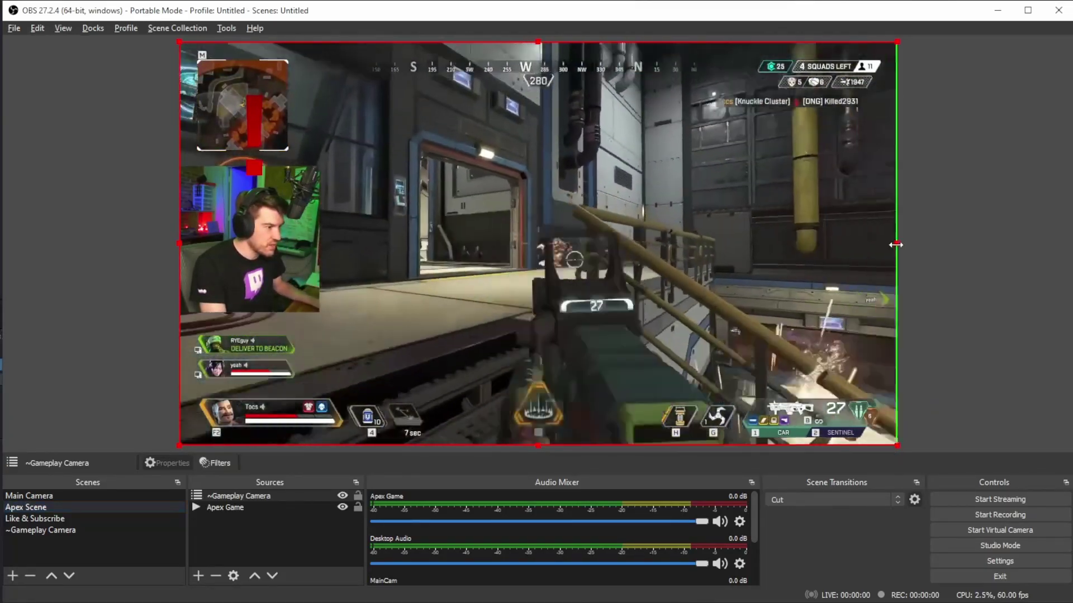
drag(890, 246, 323, 249)
drag(250, 445, 246, 316)
drag(250, 234, 261, 241)
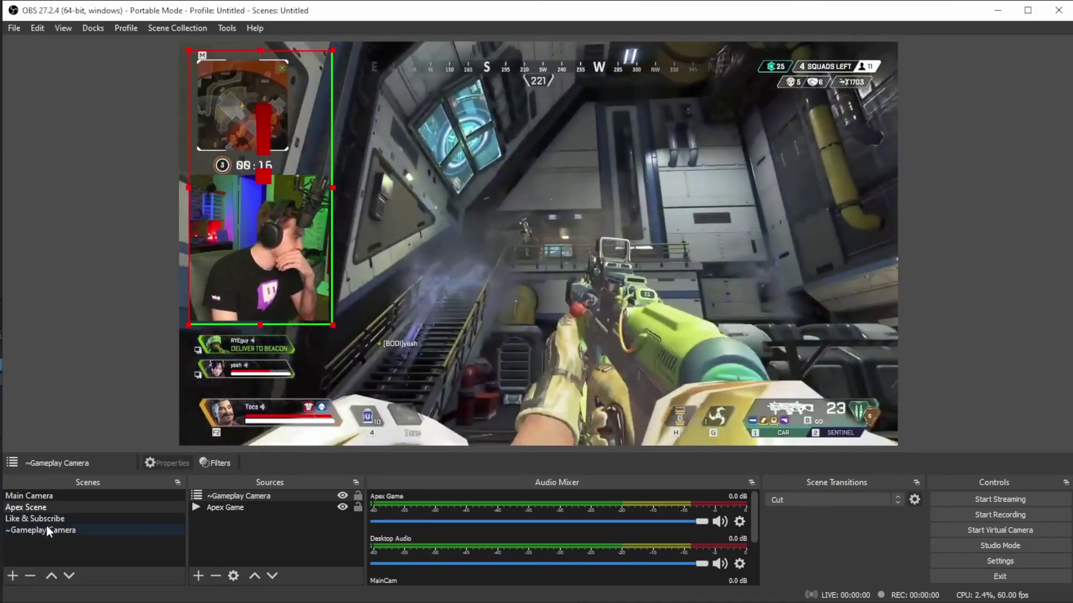
Hide the MetalGear ! source in the ~Gameplay Camera scene and return to the Apex Scene
click(46, 530)
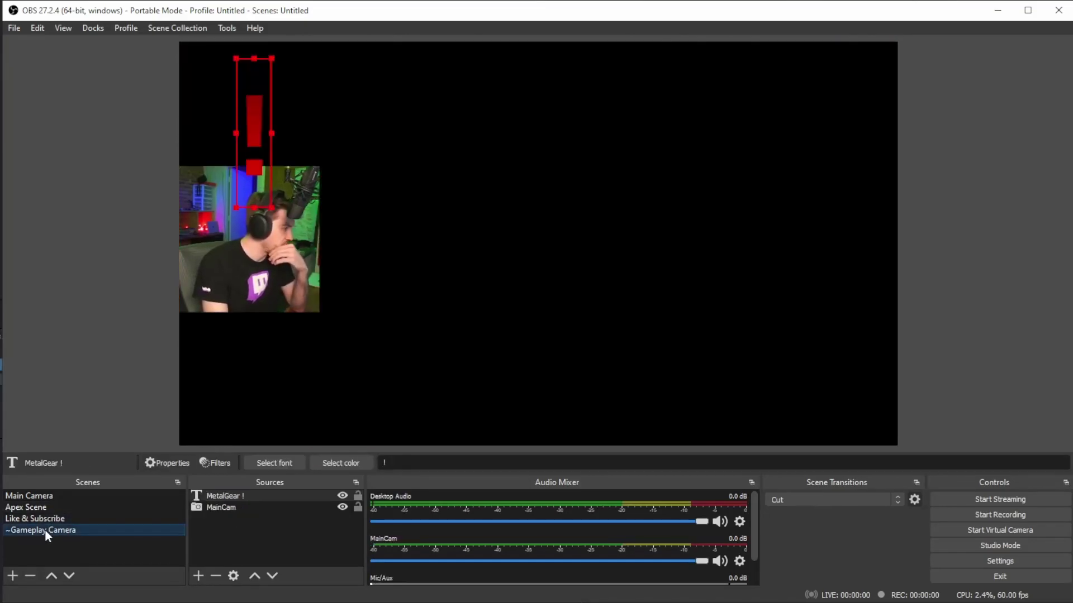
click(342, 496)
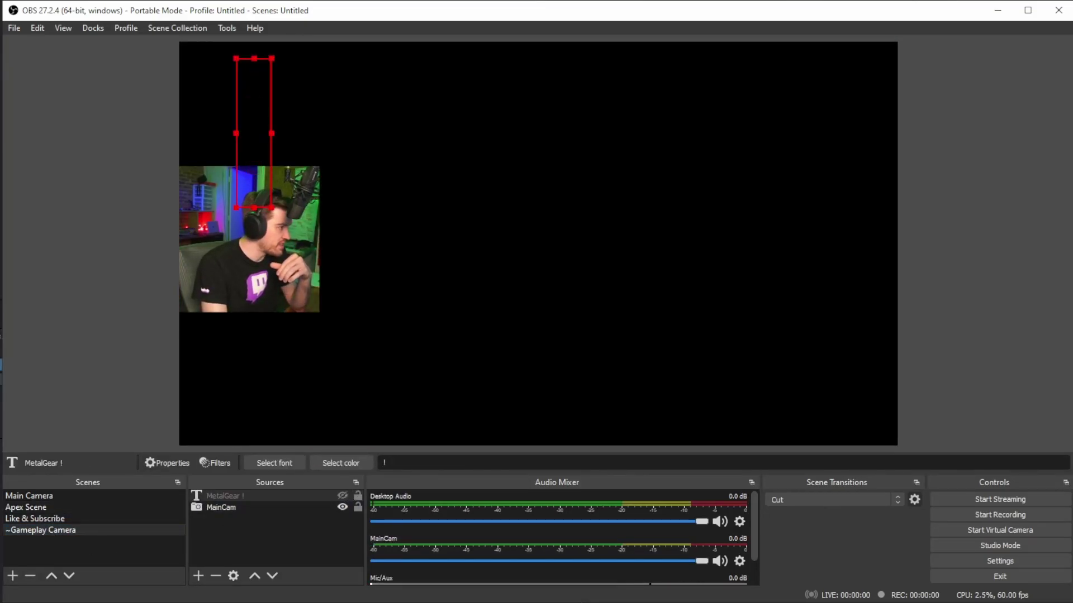
click(53, 508)
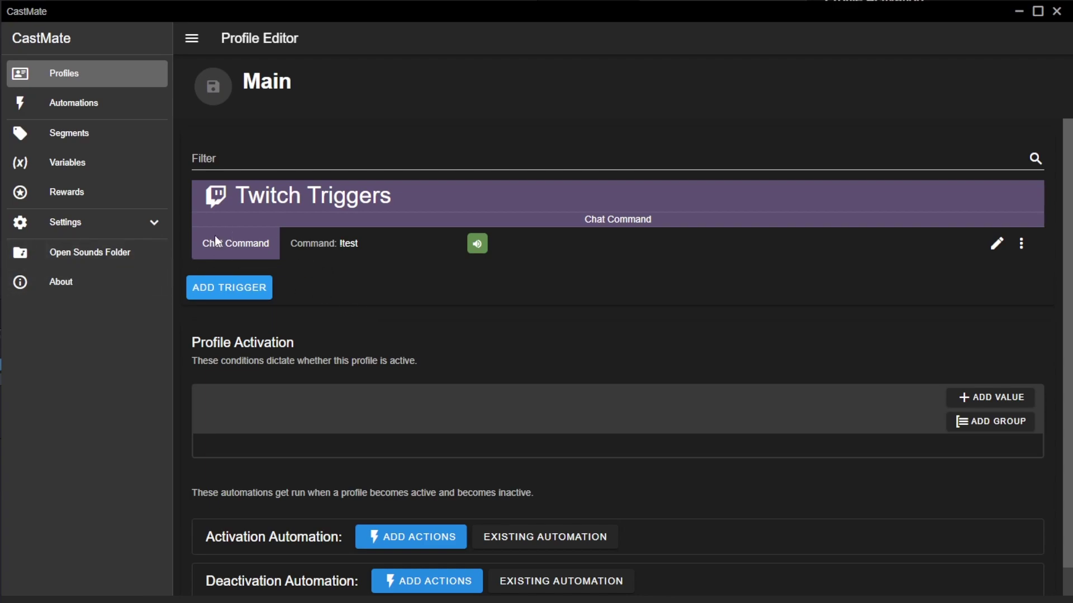
Switch to CastMate and connect it to the HUE hub in the HUE Lights plugin settings
click(138, 224)
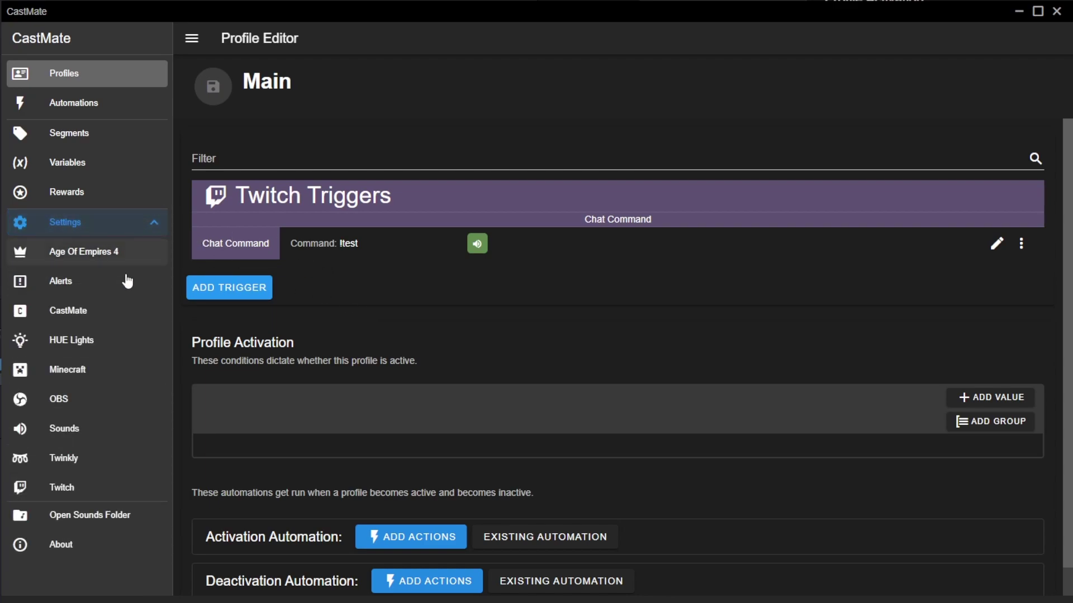
click(104, 342)
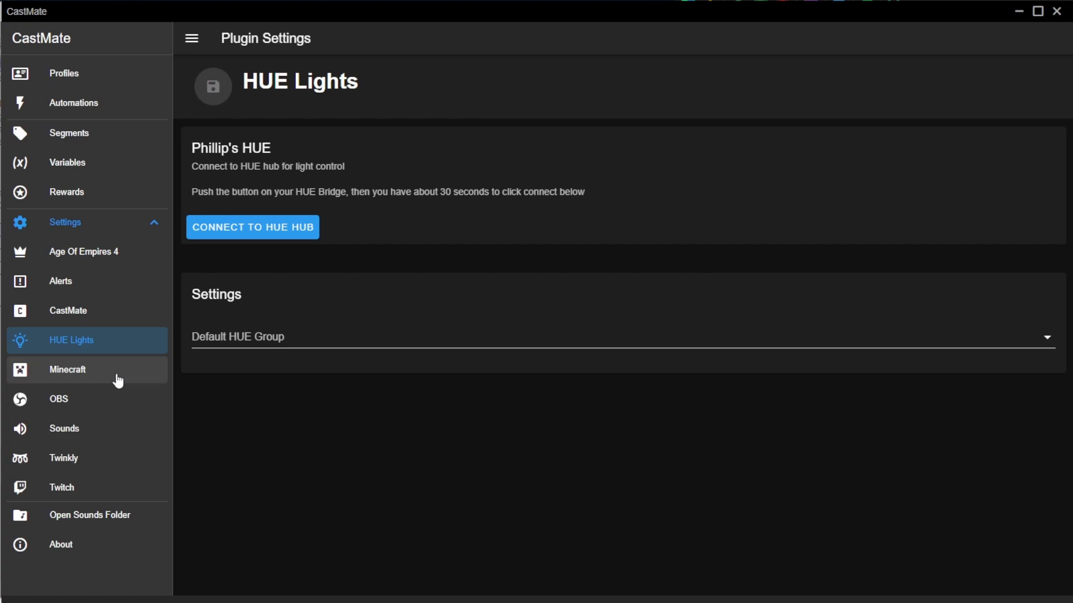
click(236, 240)
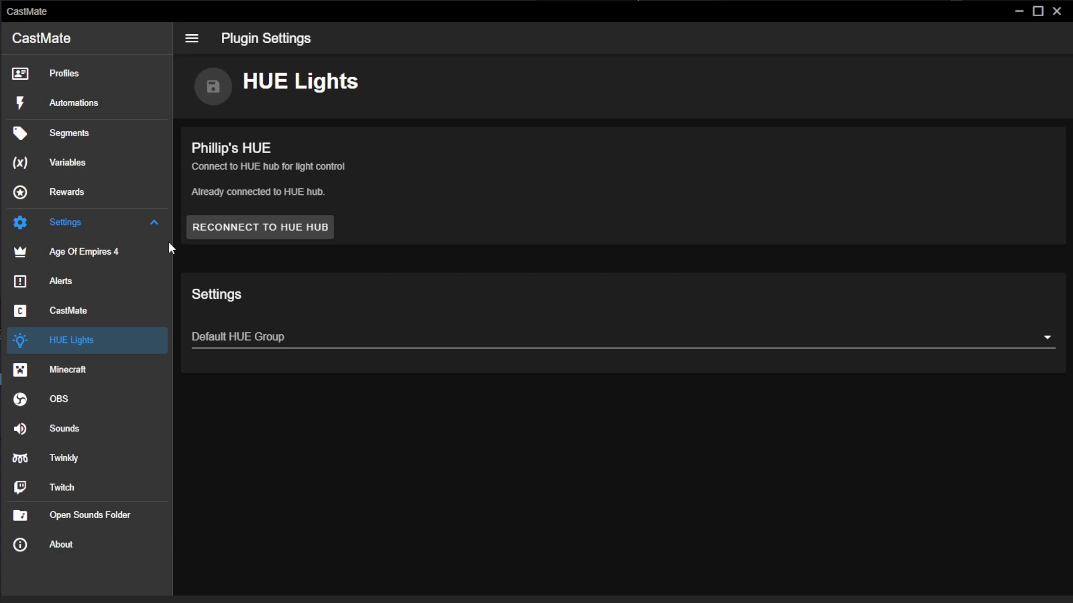
click(141, 230)
Start a new trigger in the Main profile and set its type to Twitch Channel Points Redemption
click(72, 73)
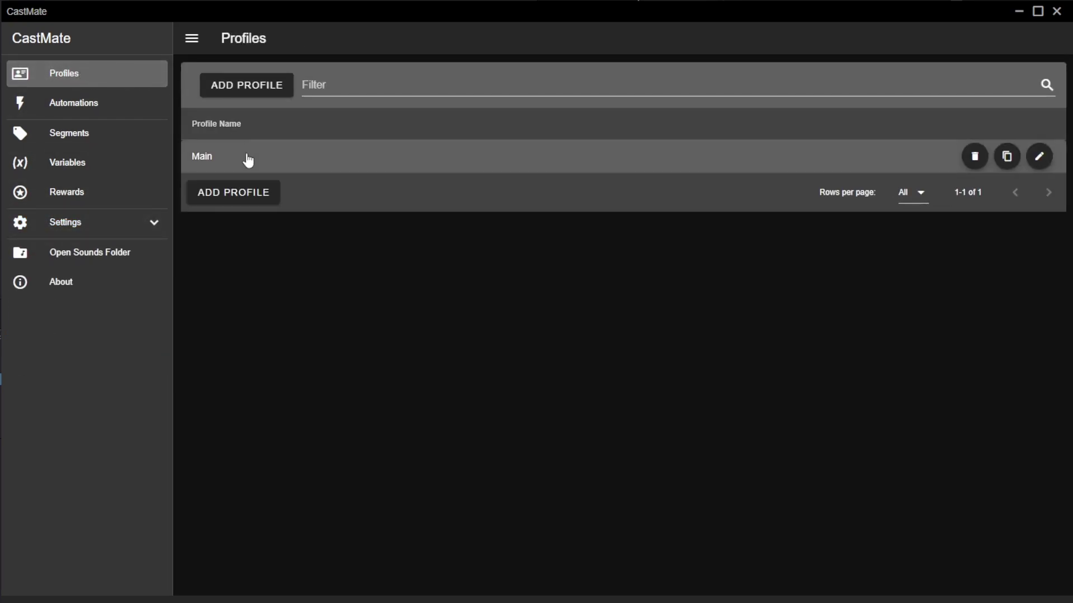
click(249, 161)
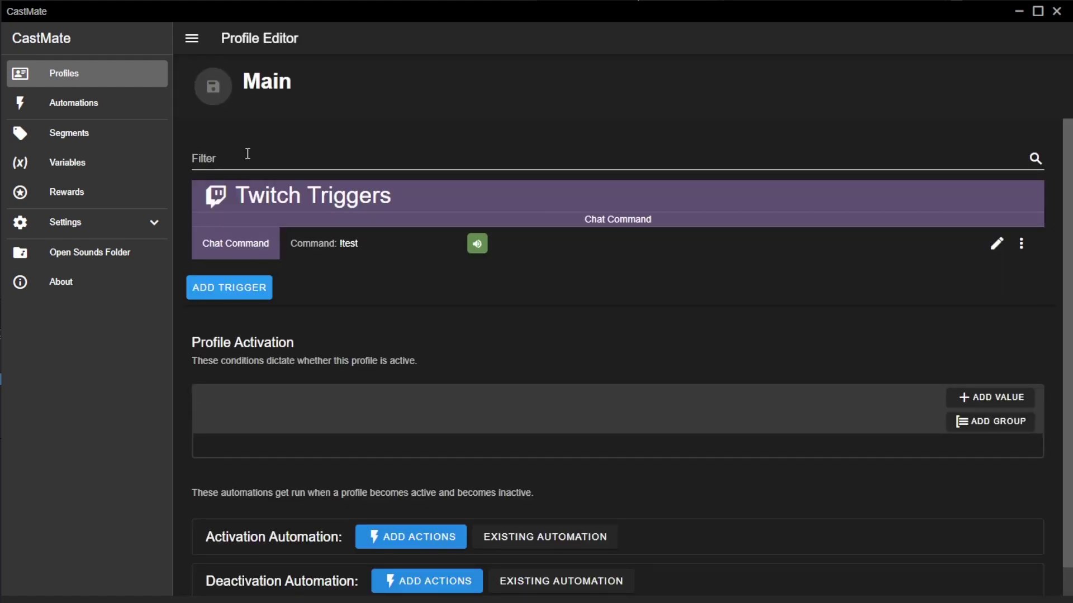
click(240, 287)
click(246, 108)
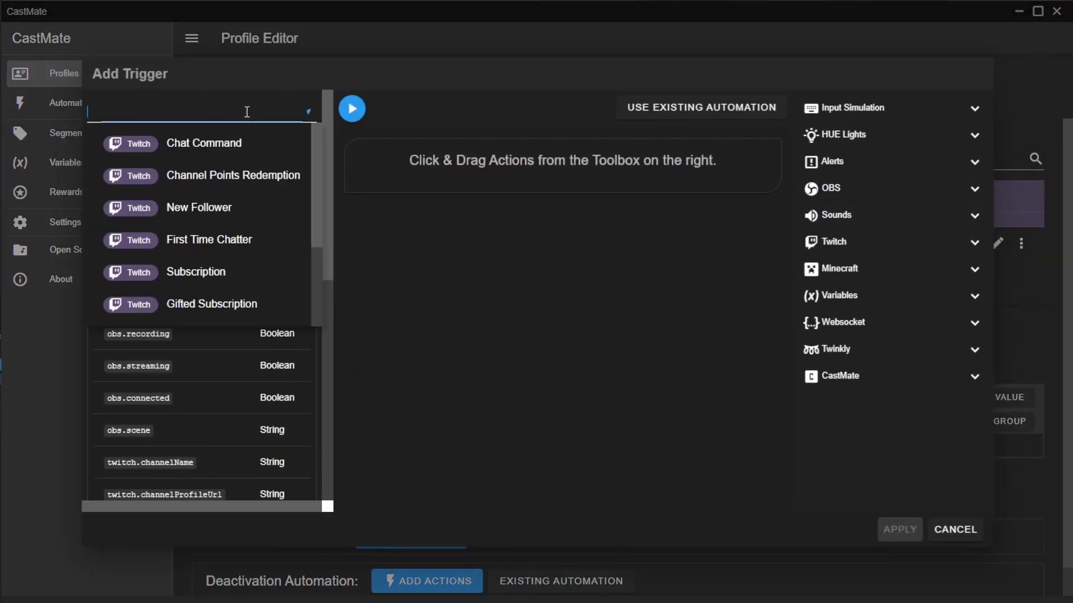
click(248, 177)
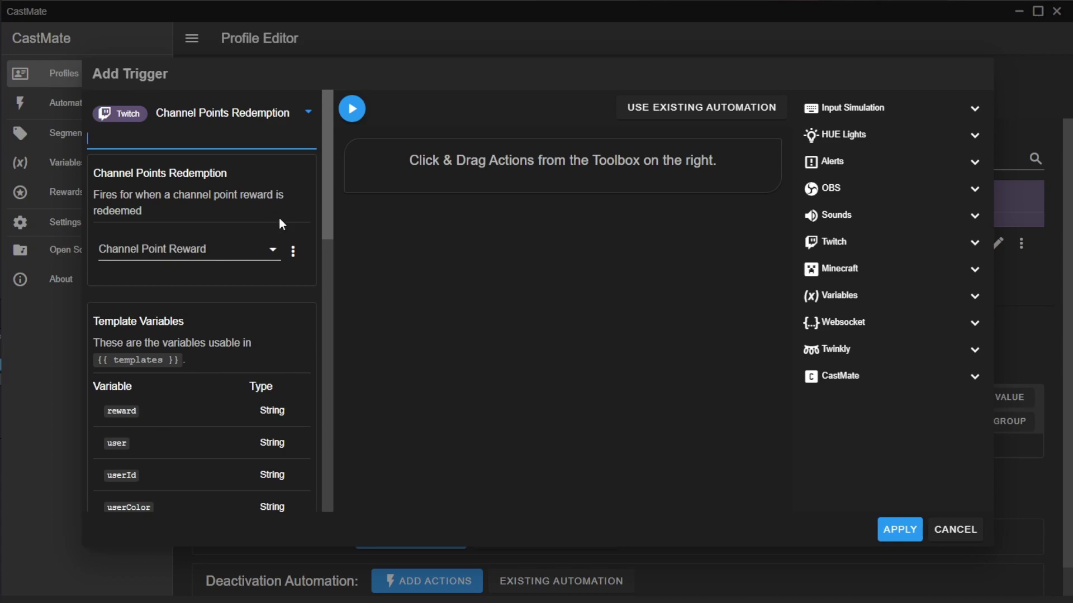
Create a channel point reward named "Spotted" with description "You've spotted the streamer!", cost 1 and Skip Queue enabled
click(292, 249)
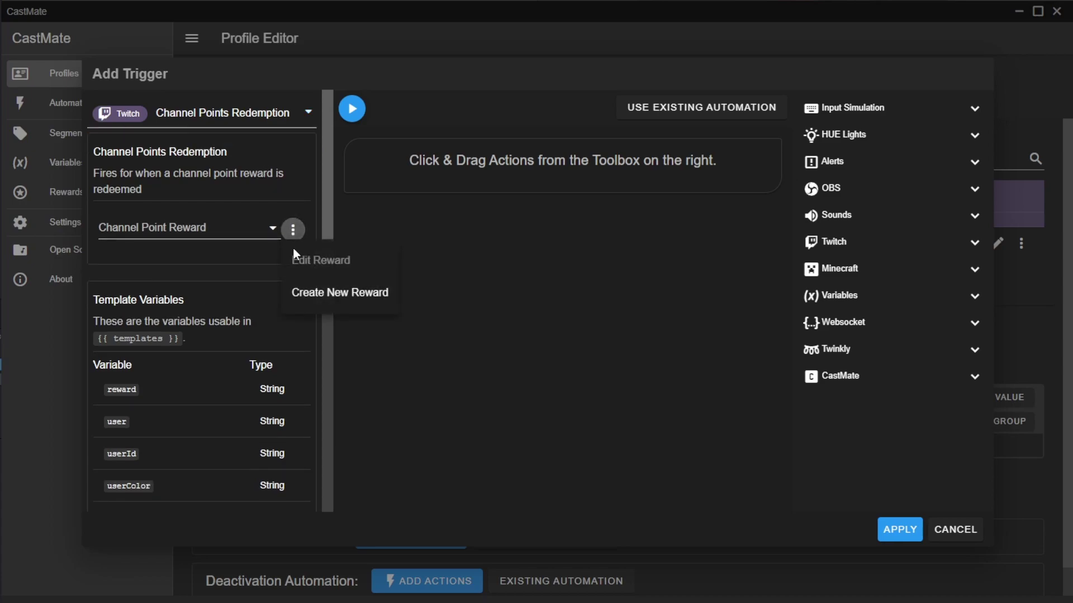
click(338, 299)
click(338, 136)
text(Spotted)
click(345, 183)
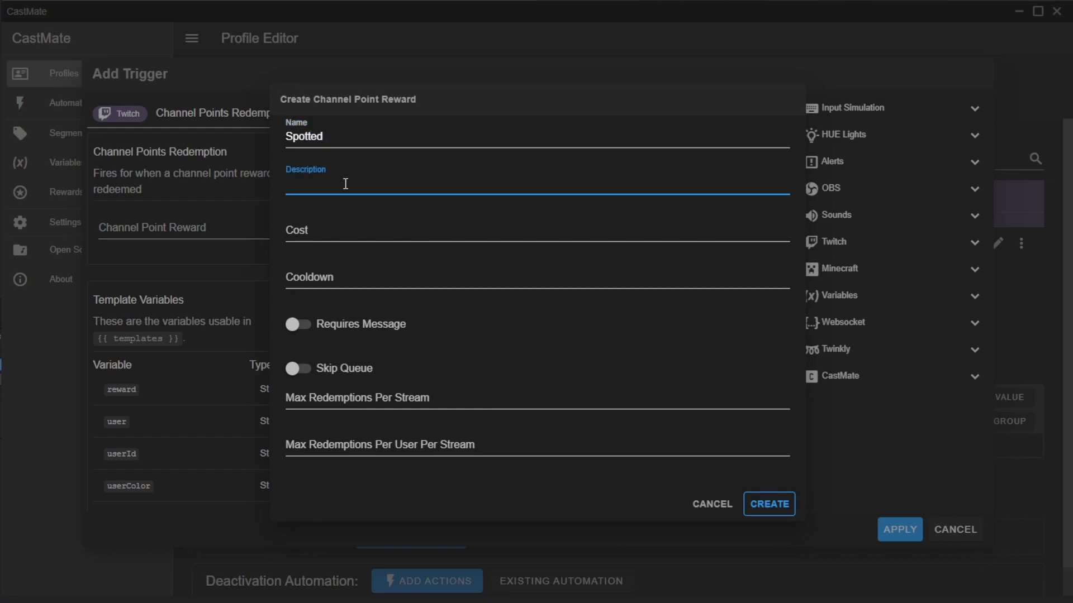
text(You've spotted the streamer!)
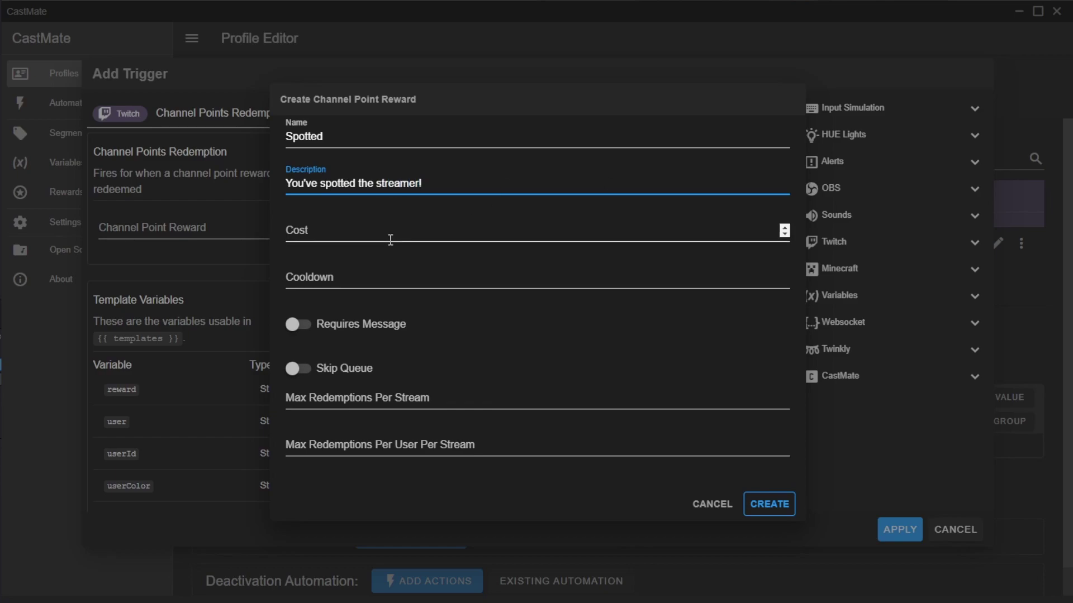
click(390, 233)
text(1)
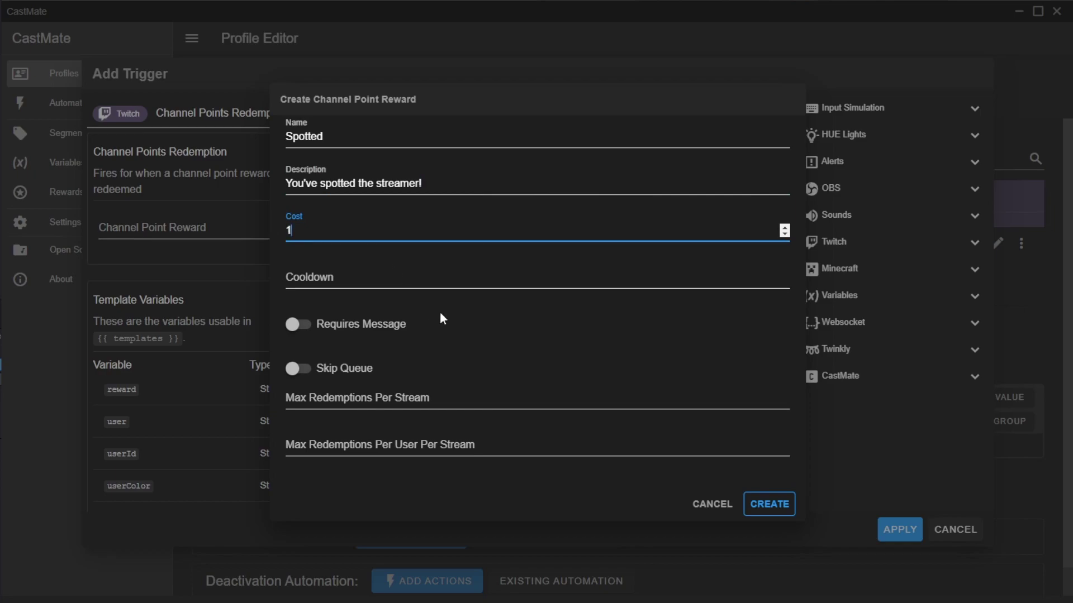
click(524, 302)
click(316, 372)
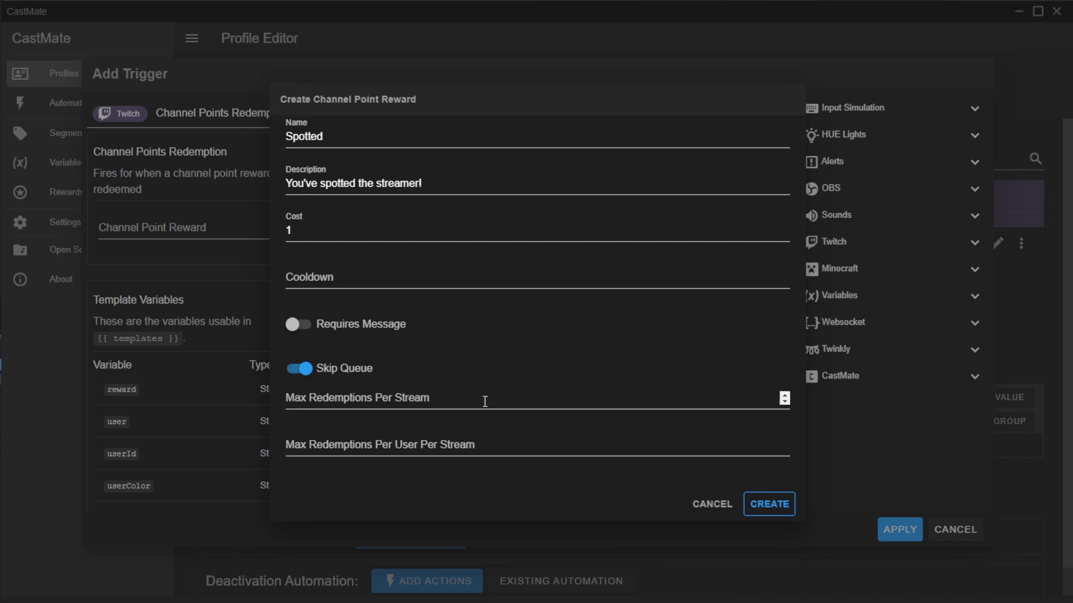
click(769, 504)
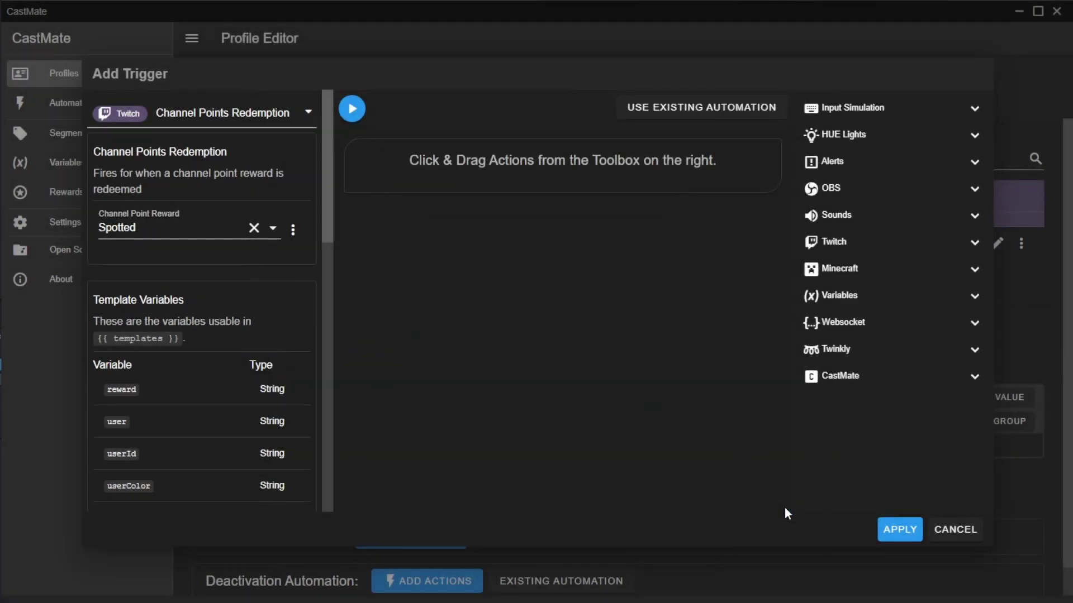
Add a Sound action playing alert.mp3 to the Spotted trigger's automation and test-run it
click(827, 218)
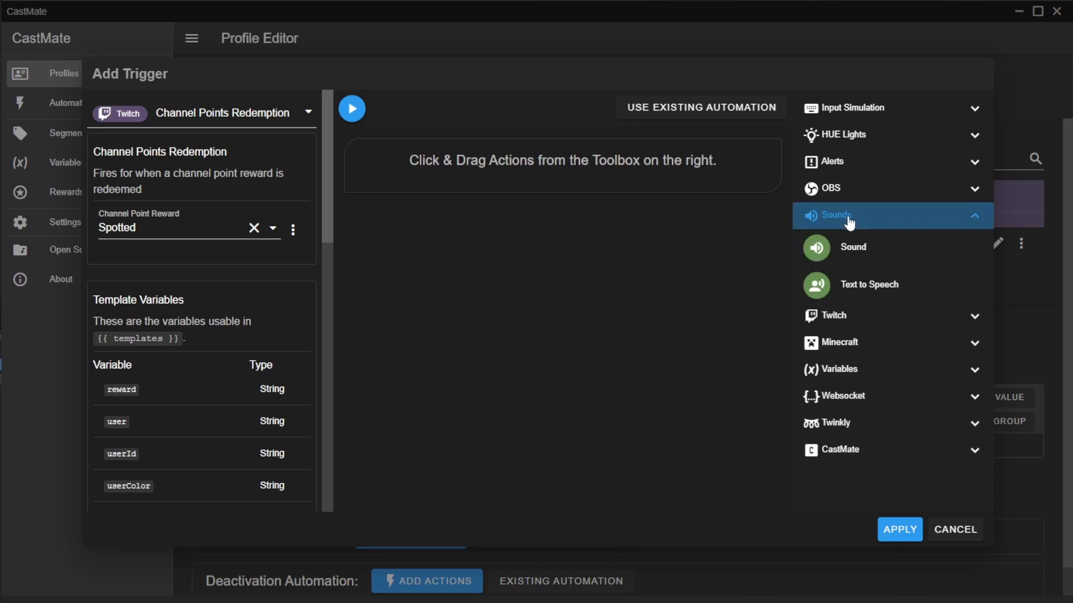
drag(866, 240, 567, 153)
click(518, 174)
click(464, 223)
click(412, 254)
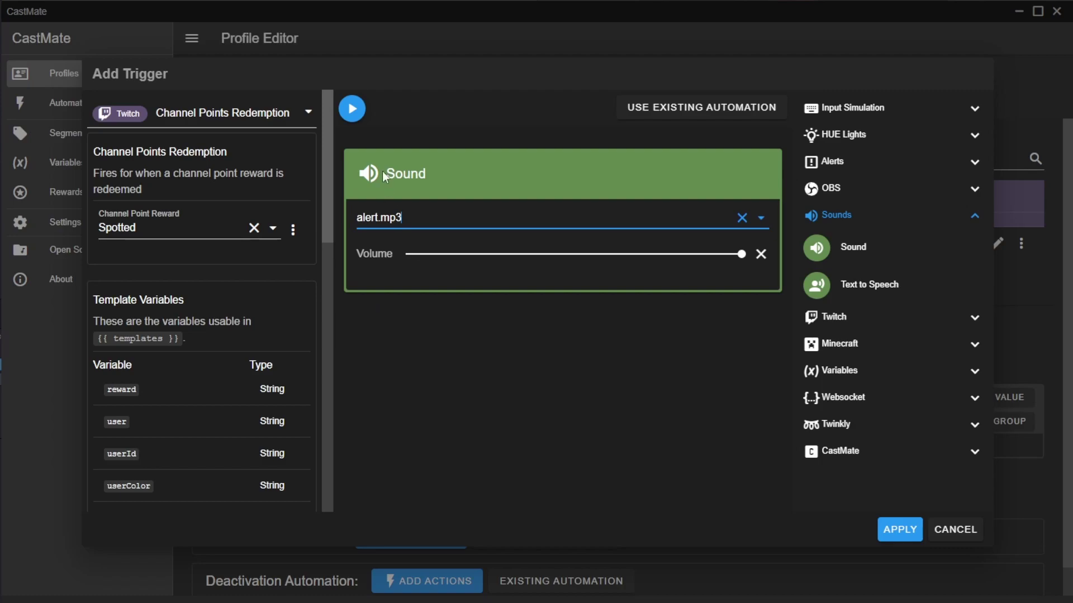
click(359, 118)
click(686, 173)
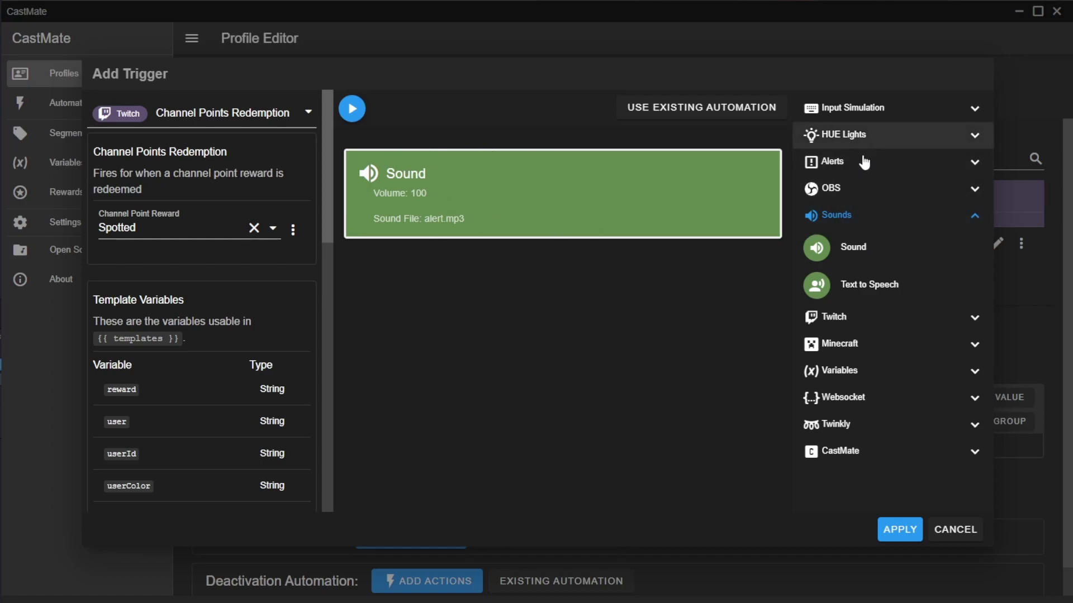
Add an OBS Source Visibility action after the sound that makes MetalGear ! visible in the ~Gameplay Camera scene
click(869, 188)
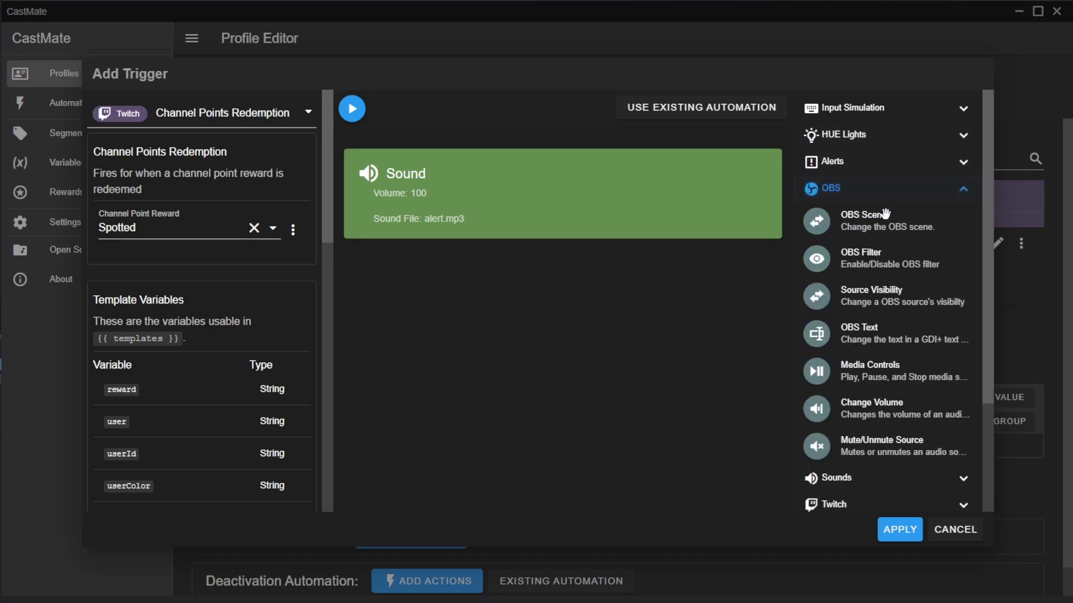
drag(888, 299, 629, 288)
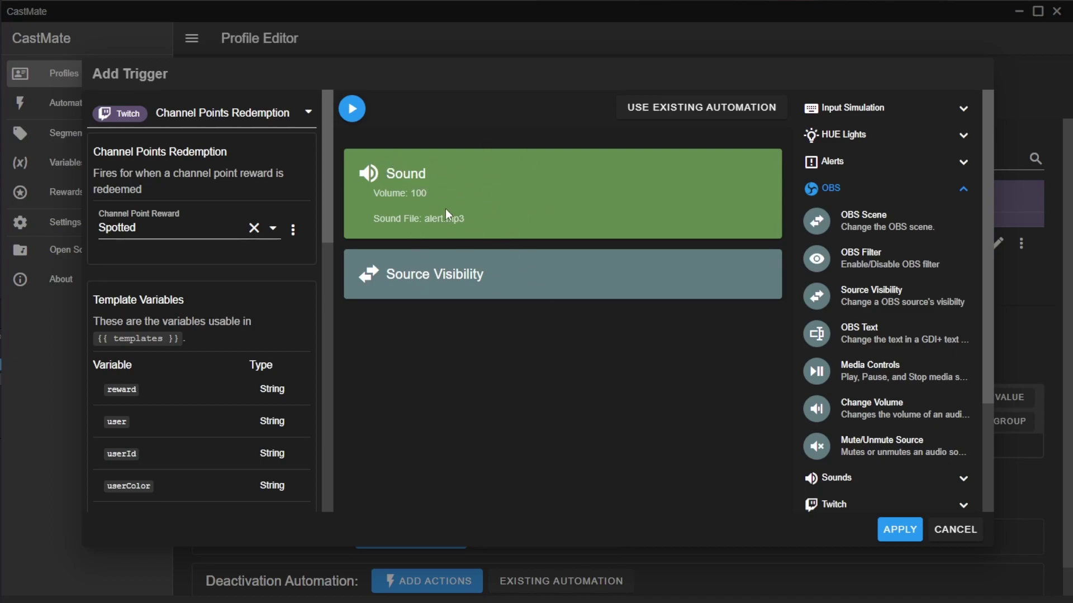
click(465, 260)
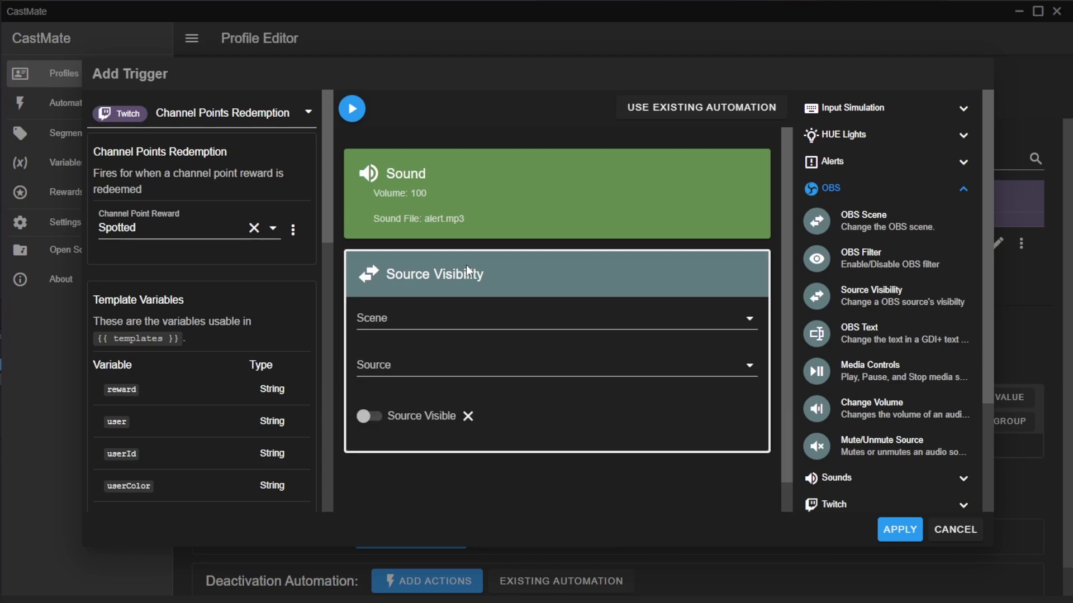
click(497, 321)
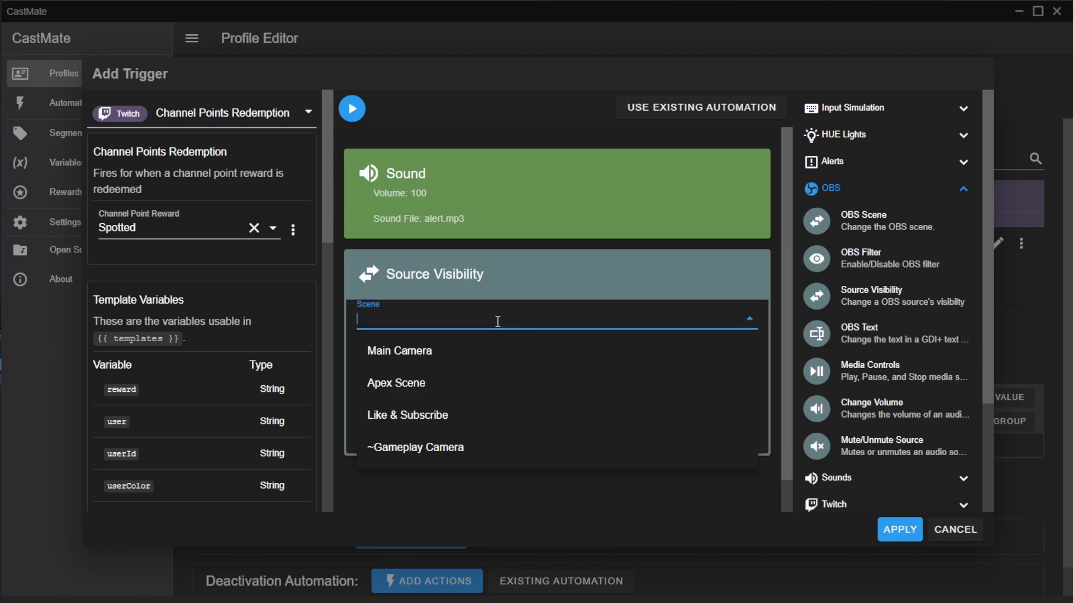
click(442, 447)
click(562, 368)
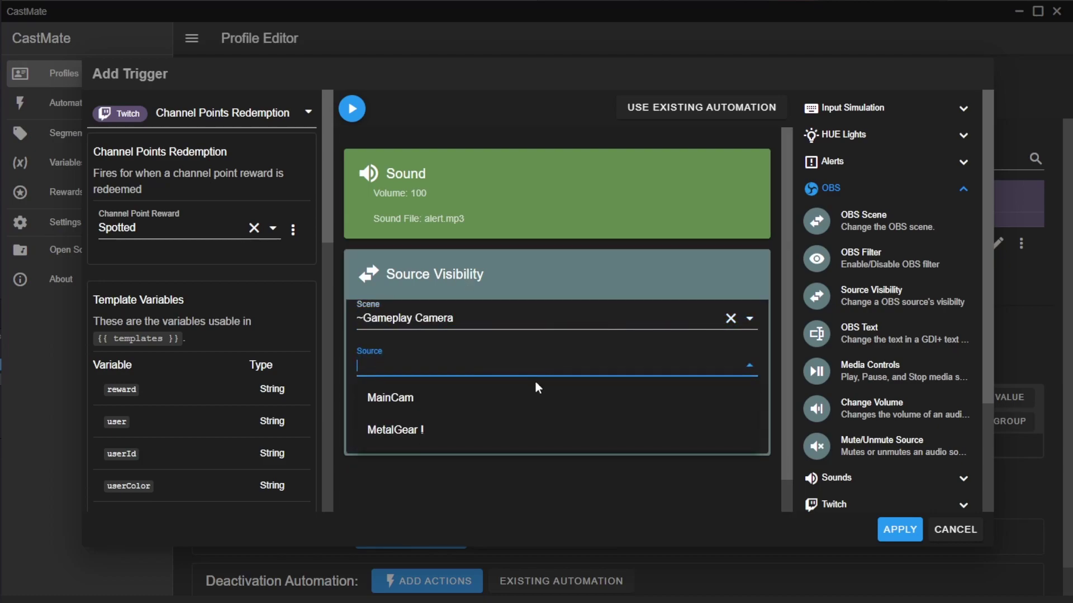
click(412, 439)
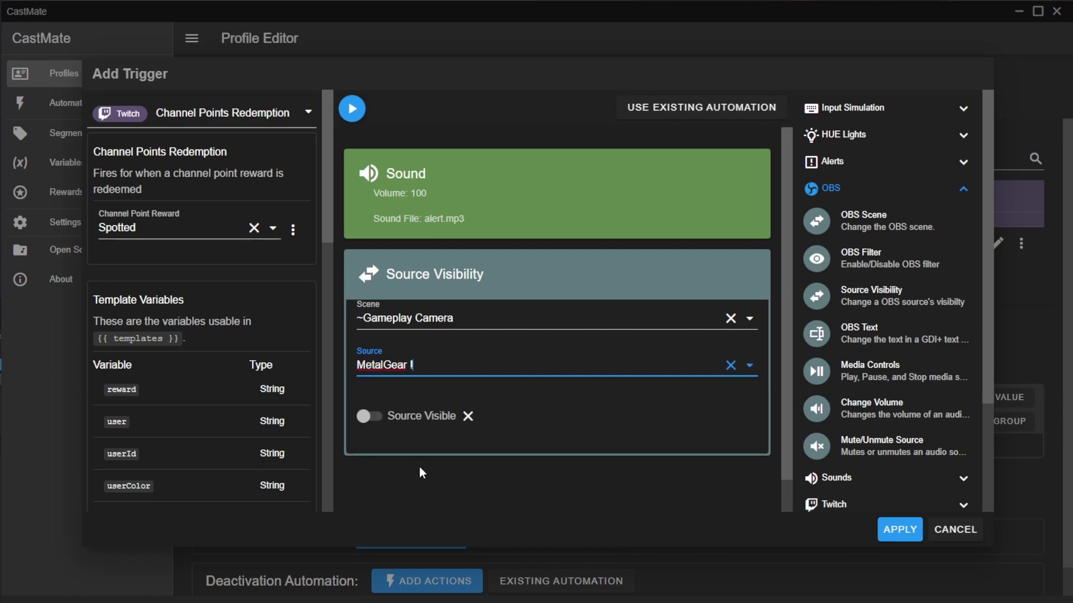
click(370, 418)
click(470, 272)
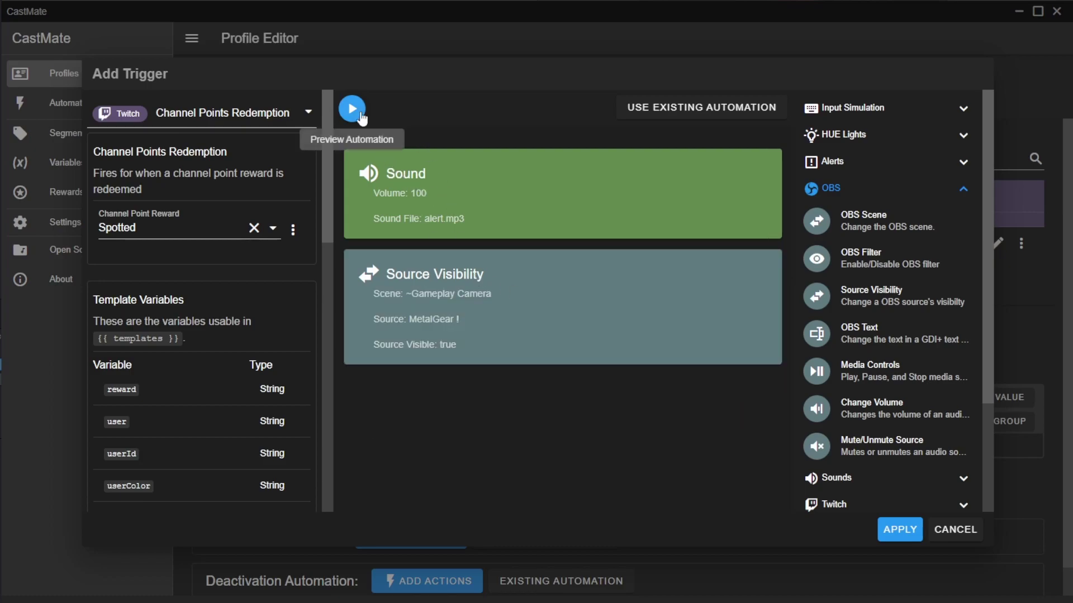
Apply the new trigger, reopen the Spotted trigger for editing and preview its automation
click(889, 531)
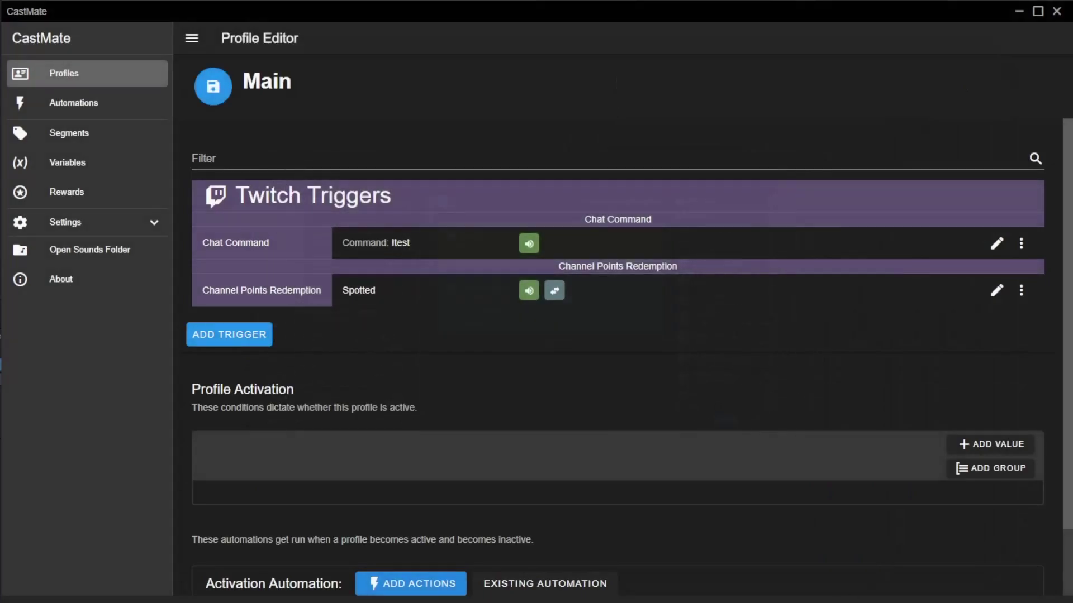
click(997, 289)
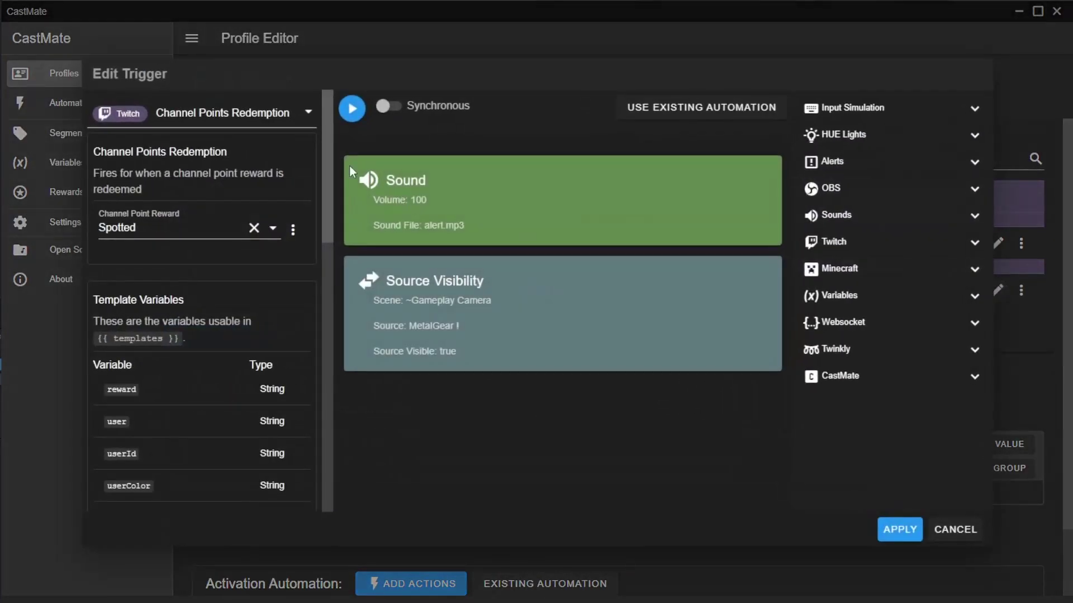
click(352, 109)
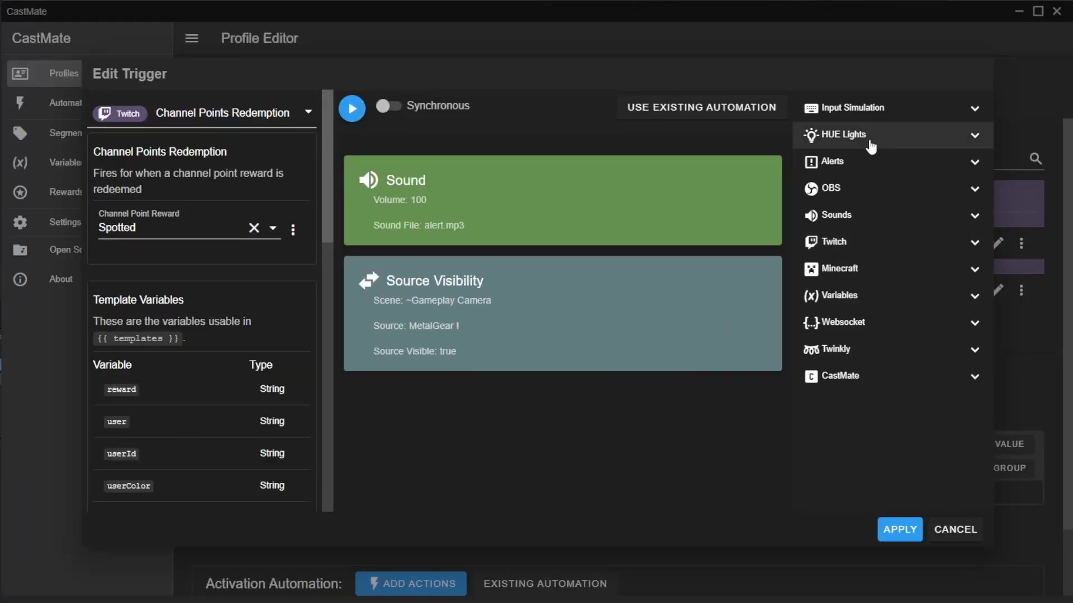
Append a Hue Light action that turns the Living room light group red with a transition time of 0.1
click(870, 147)
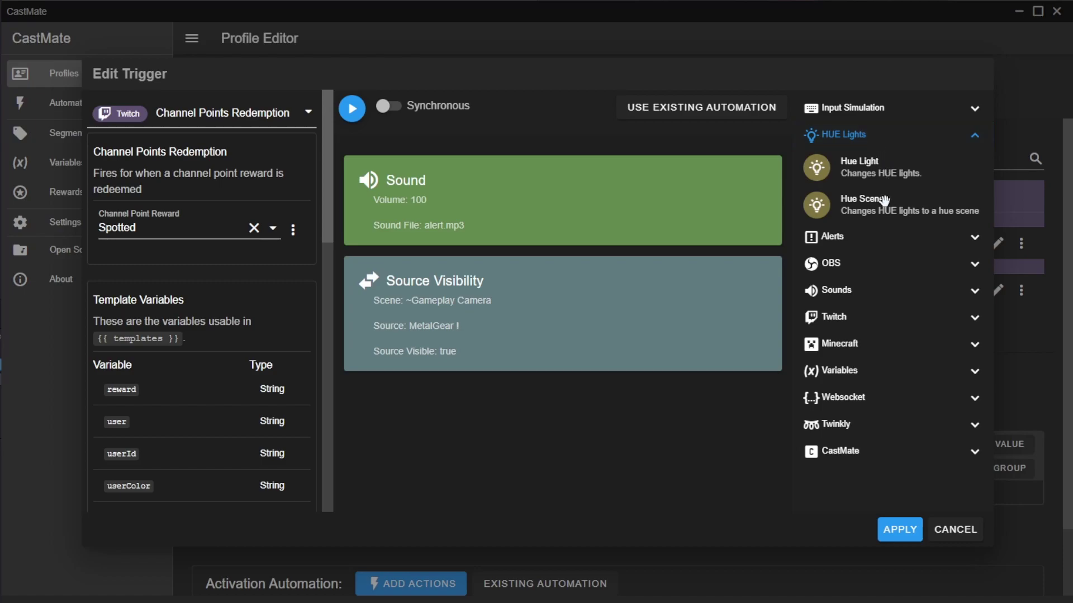
drag(877, 180, 585, 417)
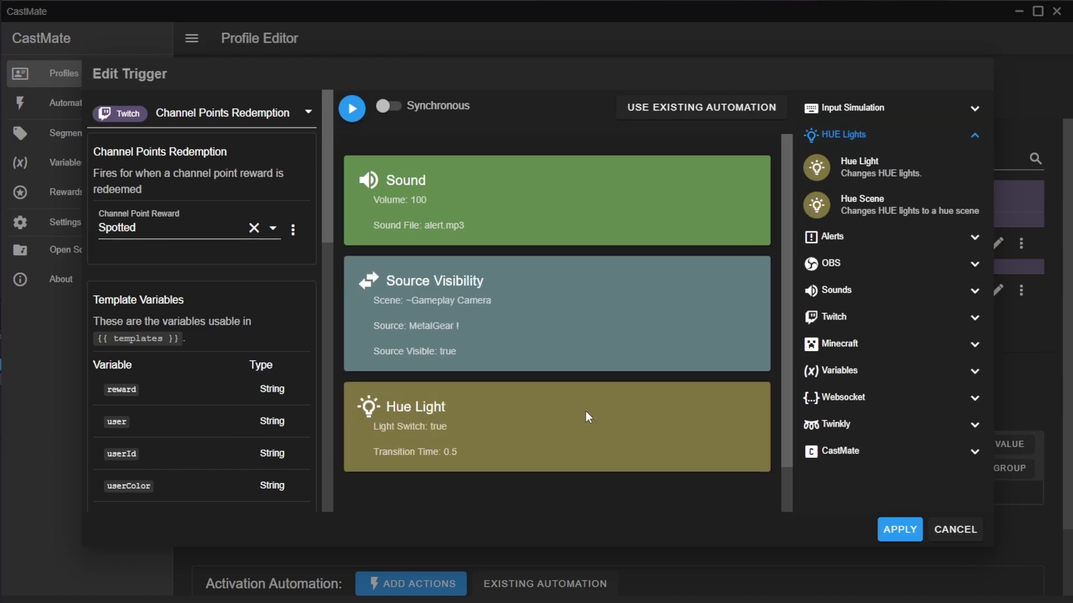
click(505, 414)
scroll(508, 387, down, 4)
click(491, 322)
click(463, 433)
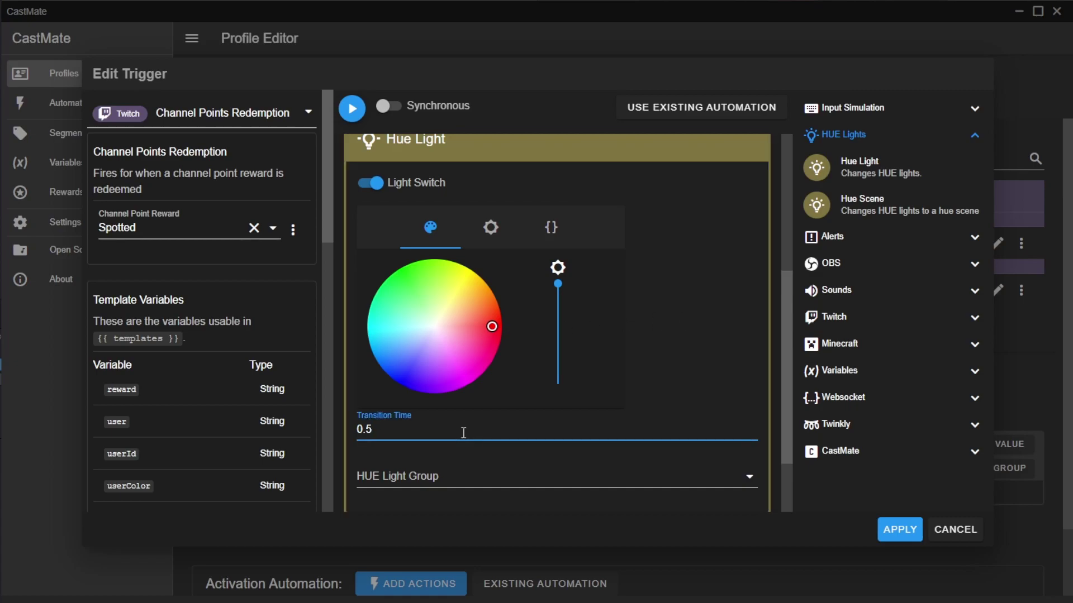
click(620, 475)
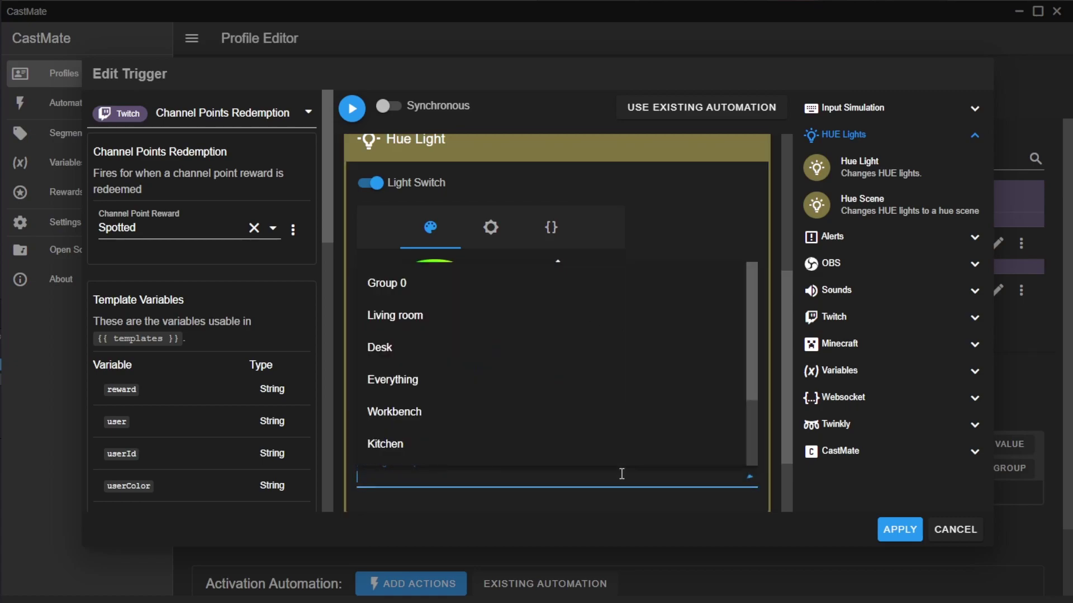
click(425, 317)
Add a Delay of 1.5 after the red Hue Light action
click(840, 451)
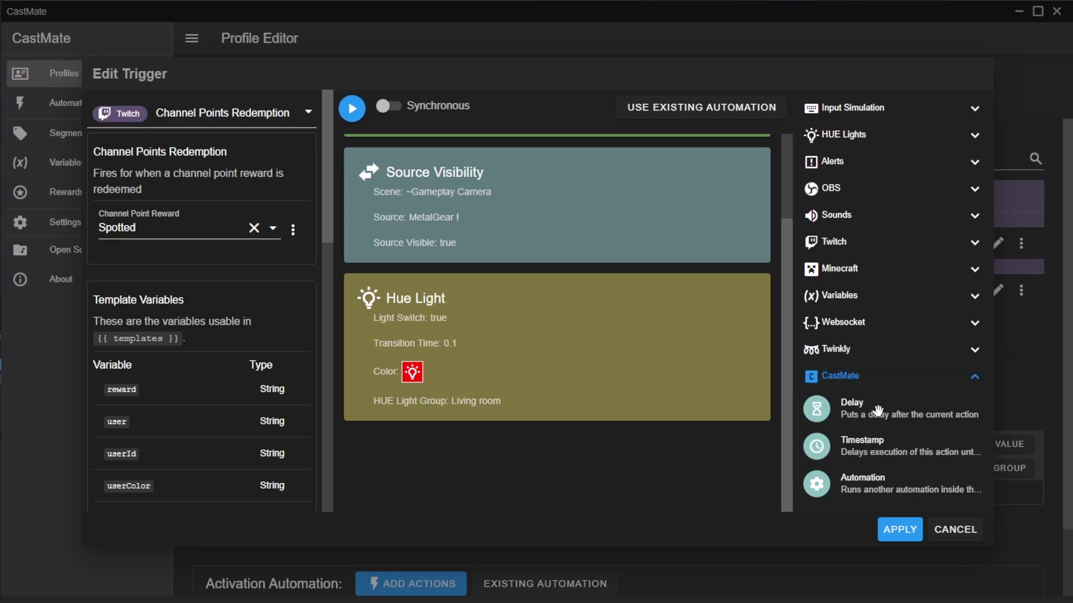
drag(854, 422, 501, 454)
click(420, 448)
scroll(421, 487, down, 2)
click(405, 380)
text(1.5)
click(511, 474)
click(568, 328)
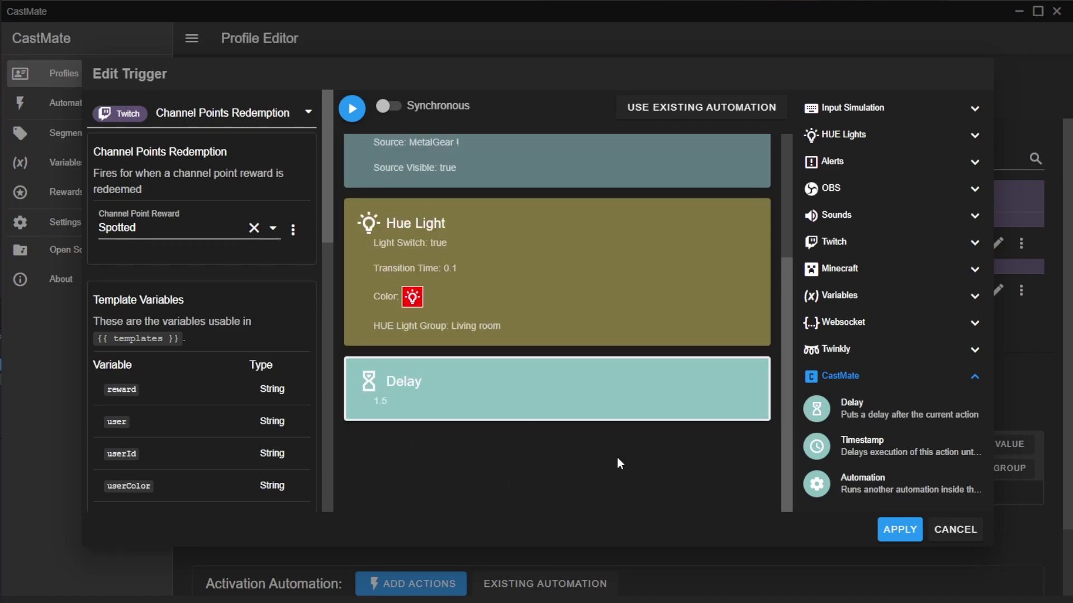
Add a second Source Visibility action after the delay that hides MetalGear ! in the ~Gameplay Camera scene
click(833, 190)
drag(871, 296, 548, 456)
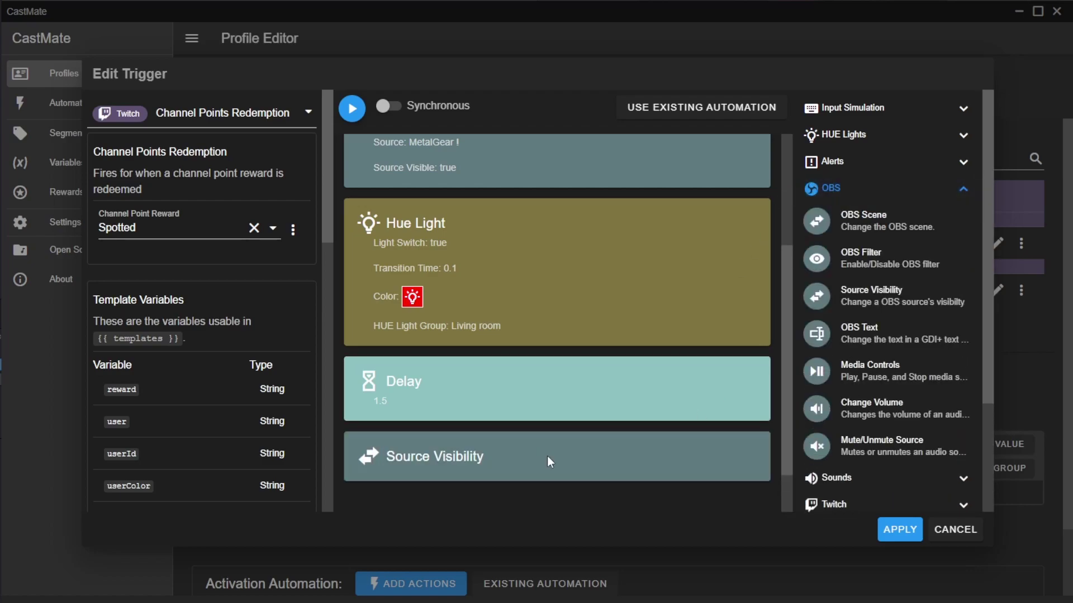
scroll(510, 426, down, 2)
click(437, 317)
click(457, 428)
click(413, 353)
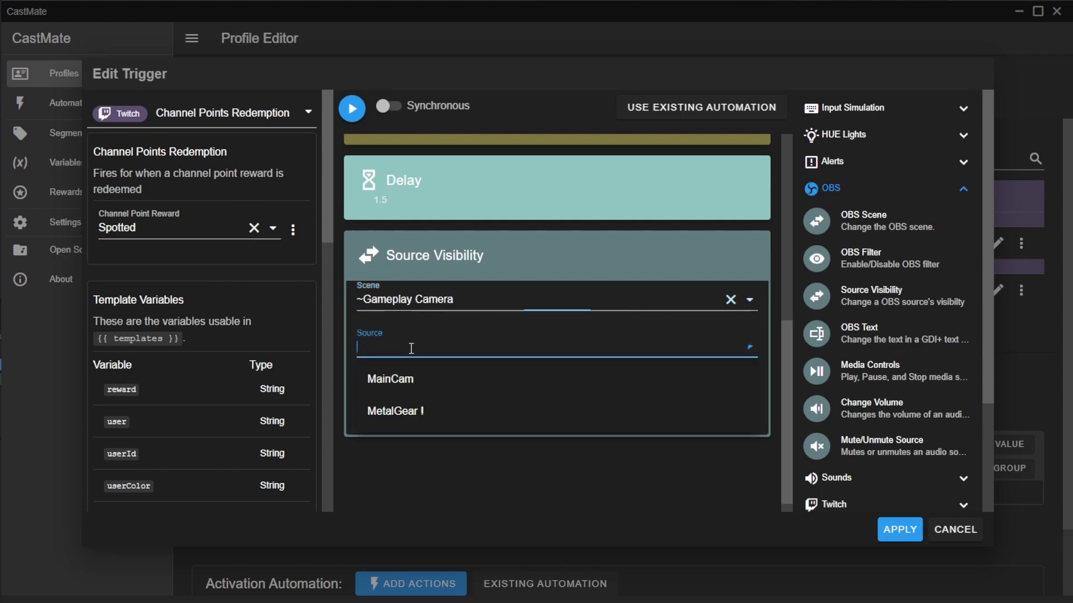
click(427, 413)
key(Tab)
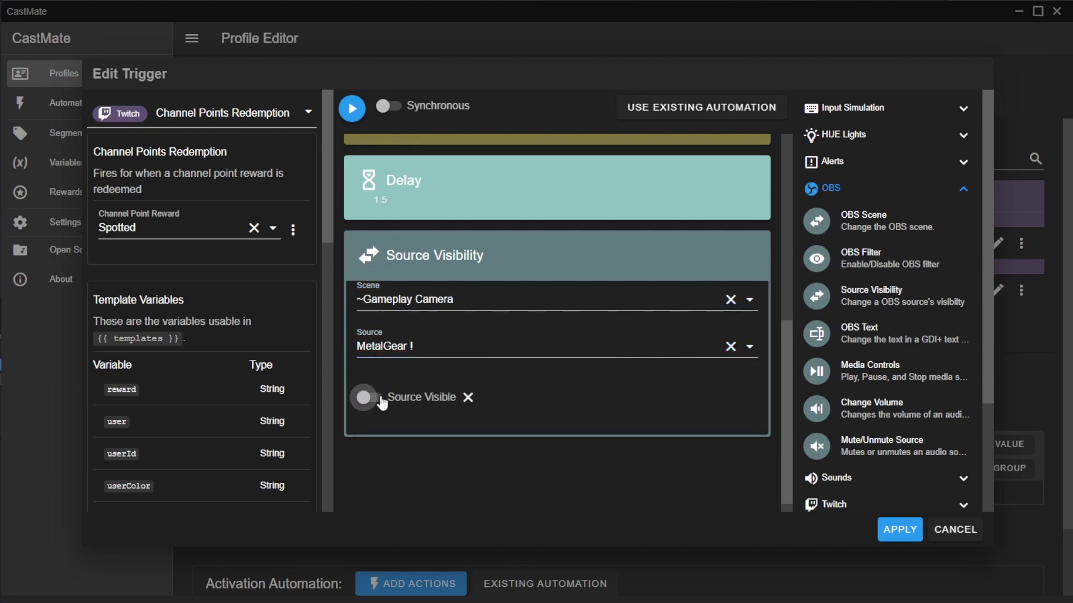
click(534, 248)
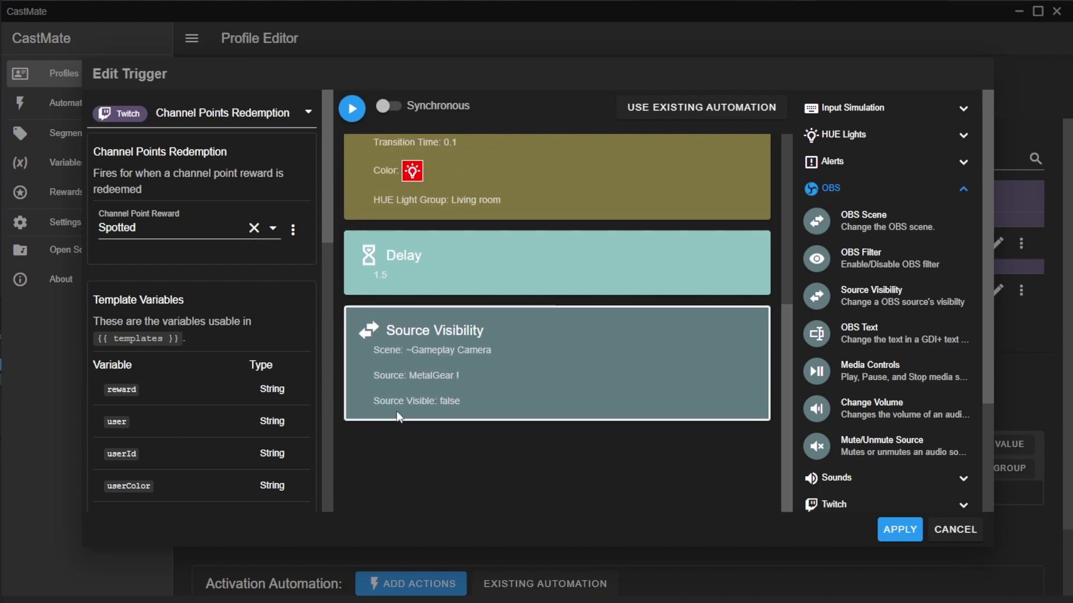
Append a Hue Light action at the end of the automation that turns the Living room light group green
scroll(598, 461, up, 2)
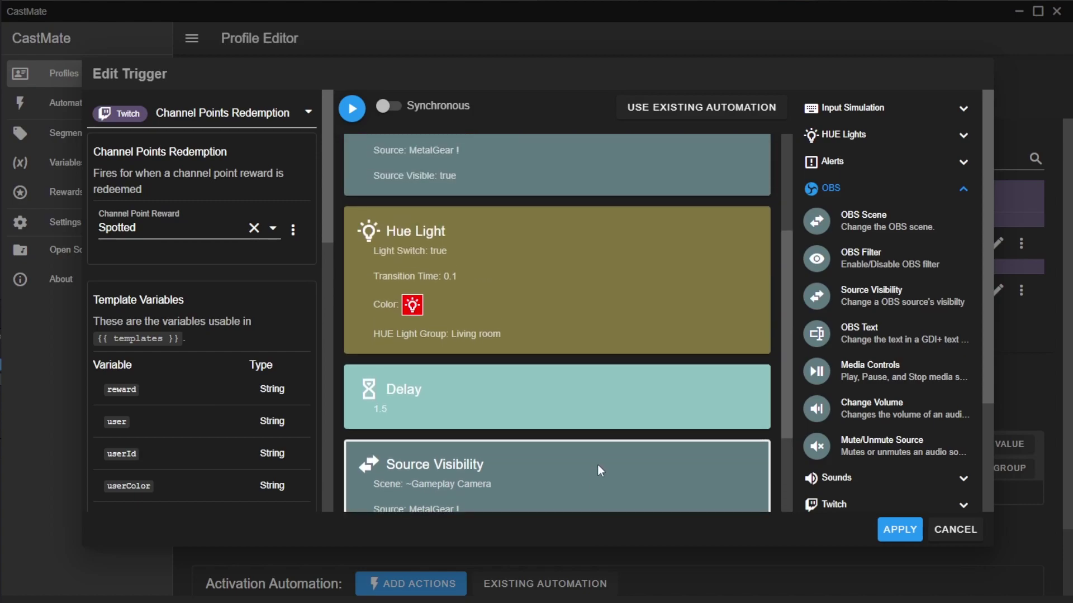
scroll(598, 465, up, 2)
scroll(597, 470, down, 4)
scroll(598, 469, up, 4)
scroll(635, 461, down, 4)
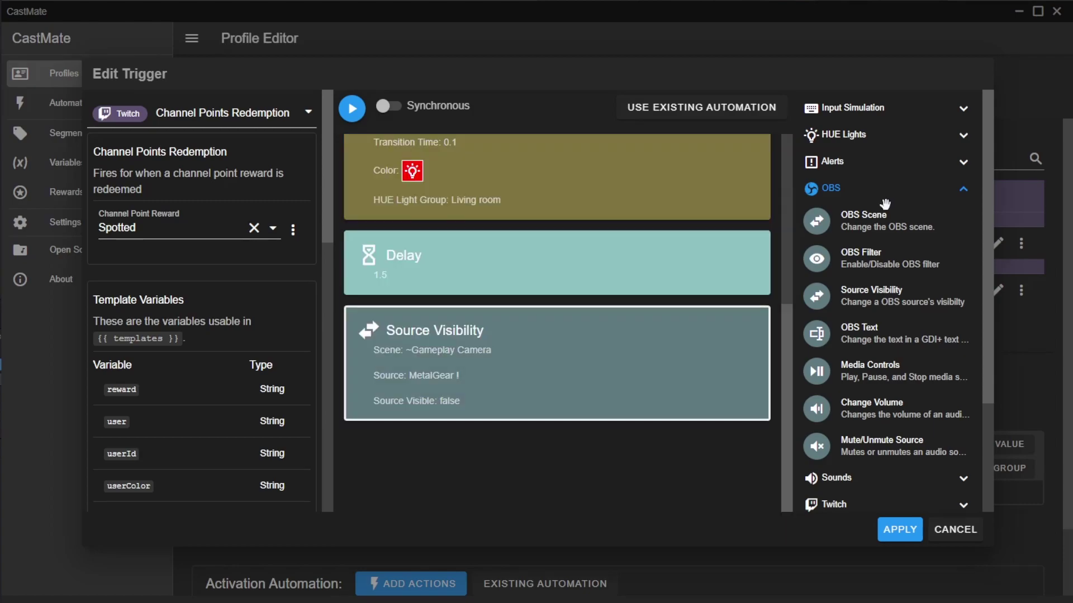
click(881, 137)
drag(885, 170, 621, 454)
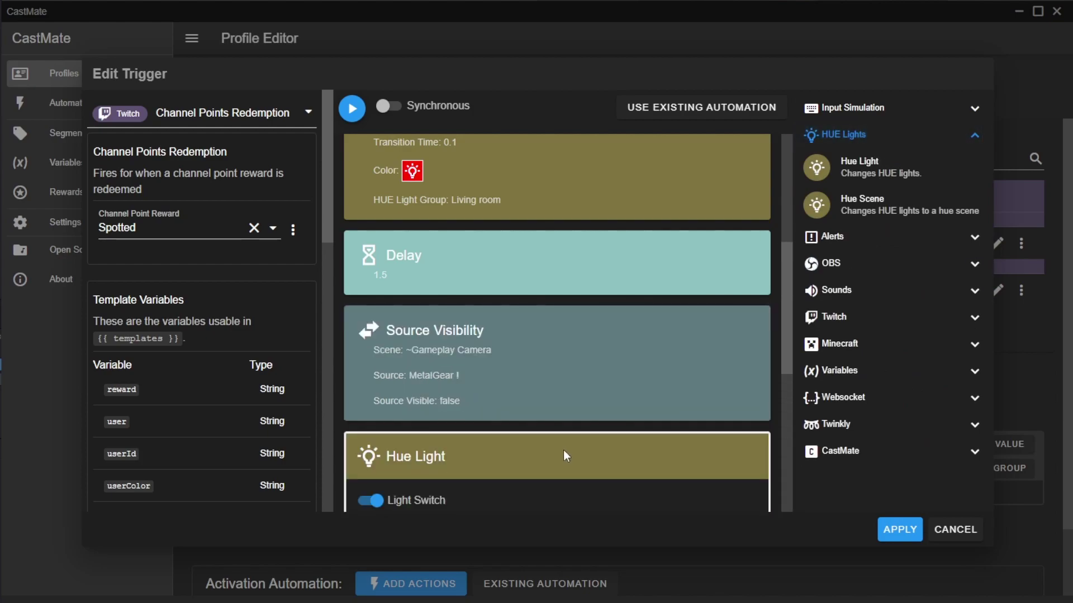
scroll(569, 435, down, 3)
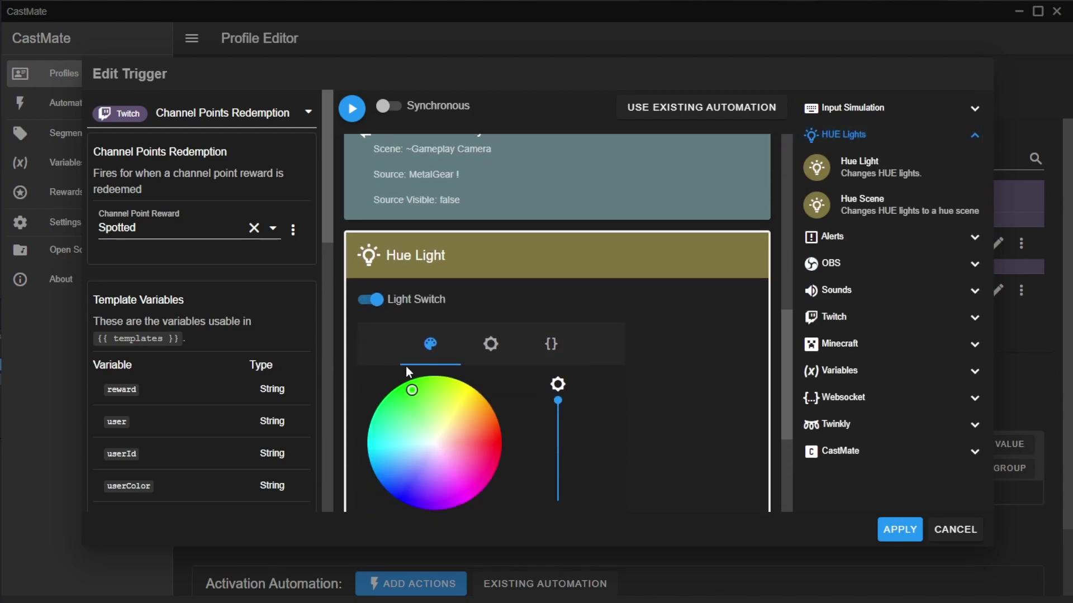
scroll(685, 388, down, 3)
click(684, 385)
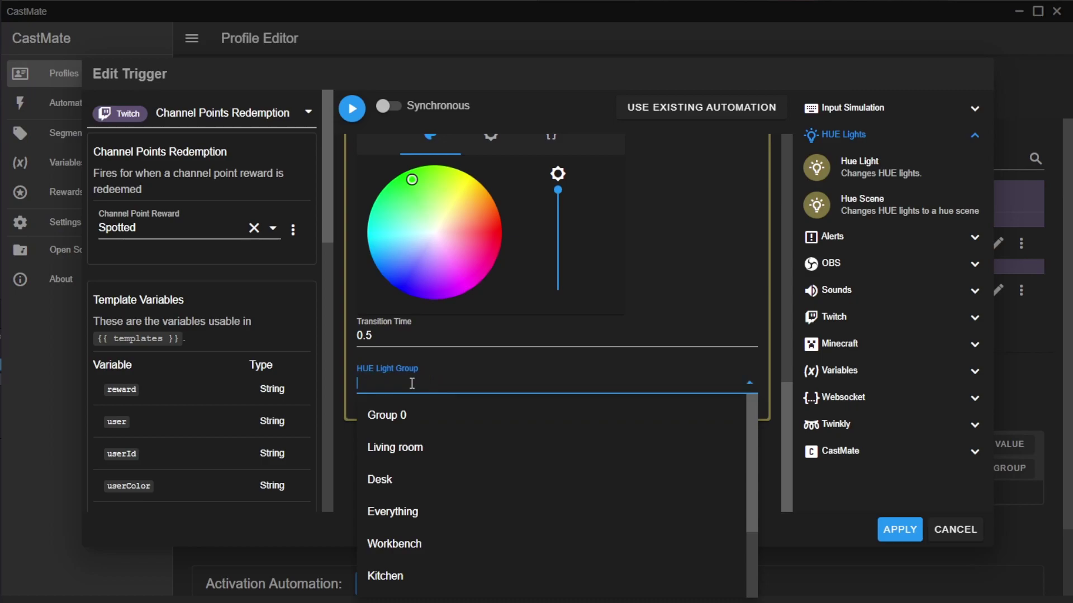
click(429, 452)
scroll(707, 451, up, 4)
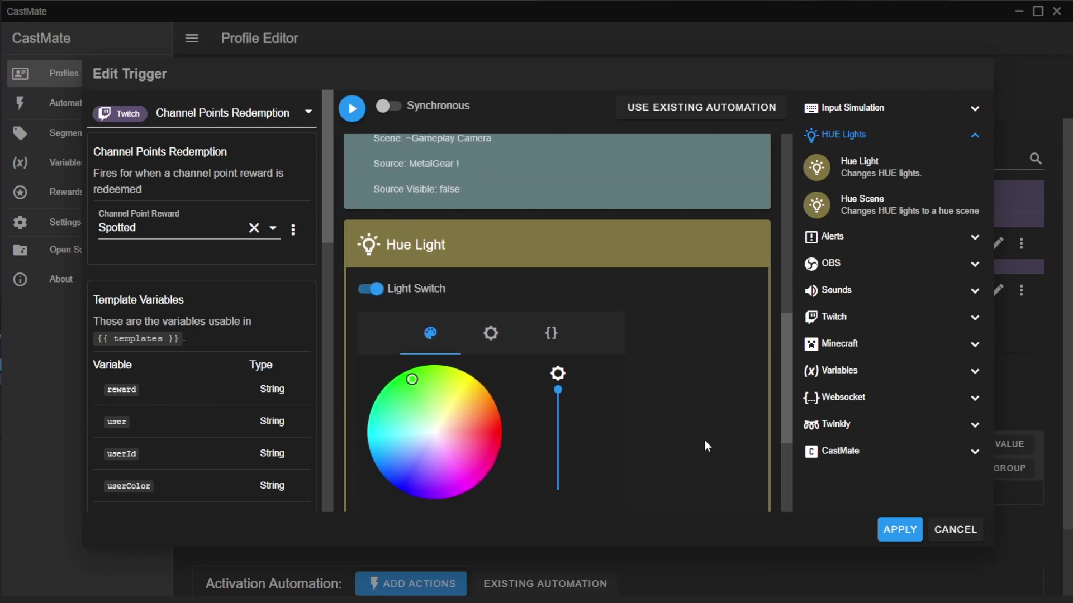
scroll(704, 442, down, 4)
scroll(593, 377, up, 5)
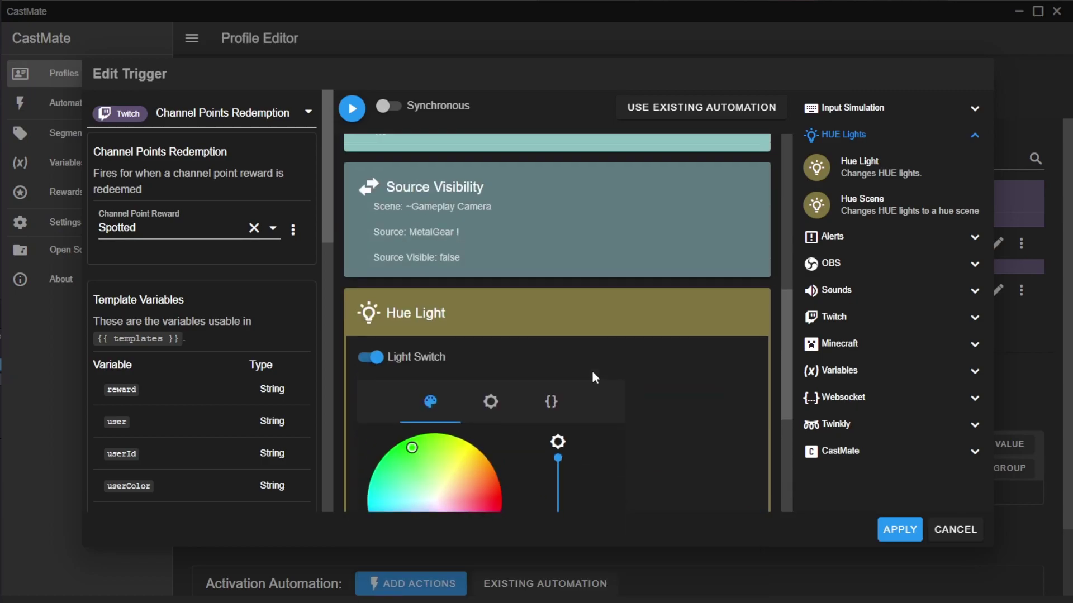
click(557, 318)
Apply the changes to the Spotted trigger and save the Main profile
scroll(573, 360, up, 4)
click(900, 530)
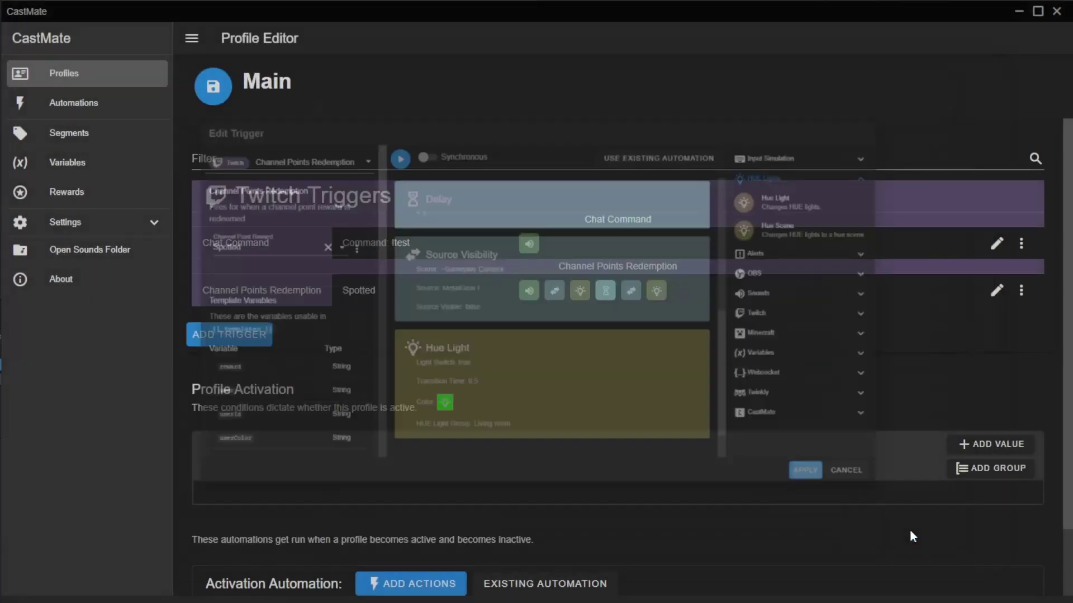
click(215, 90)
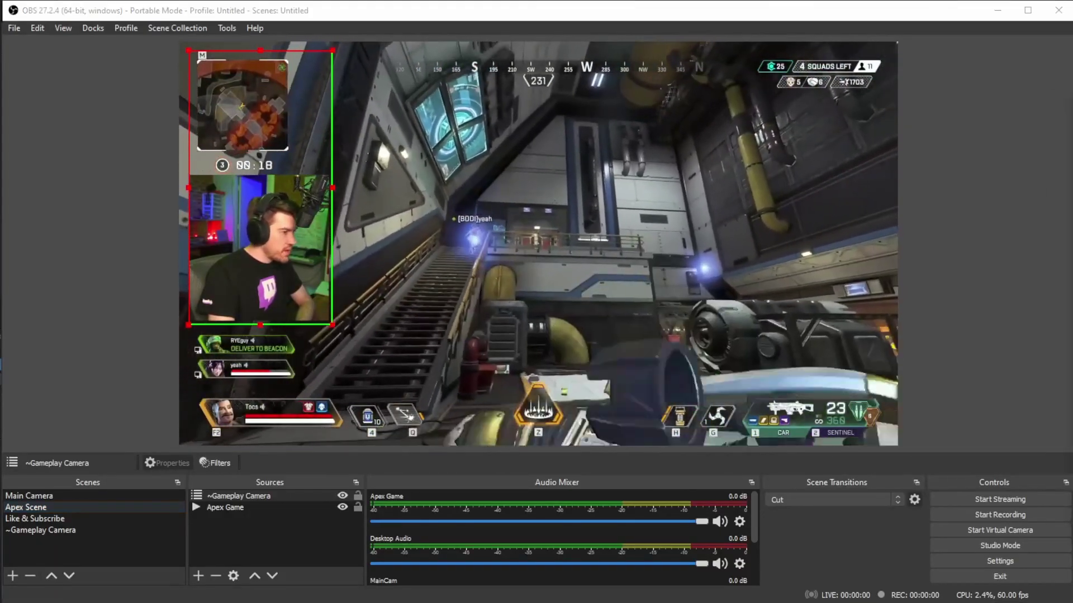
Bring the Twitch chat popout over OBS and redeem the Spotted channel point reward to test it
drag(1072, 95, 929, 69)
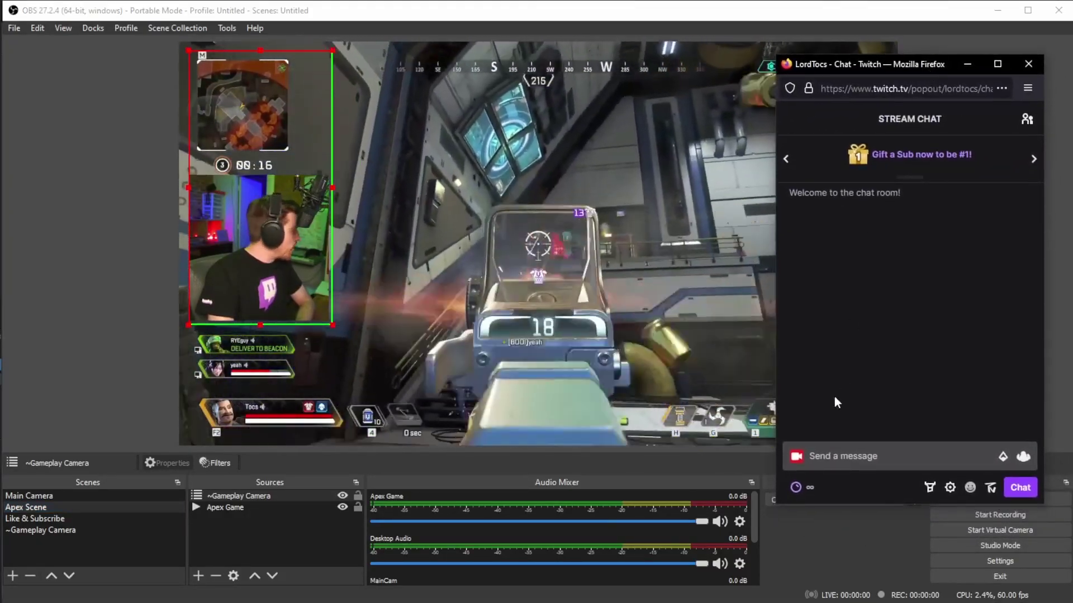
click(796, 487)
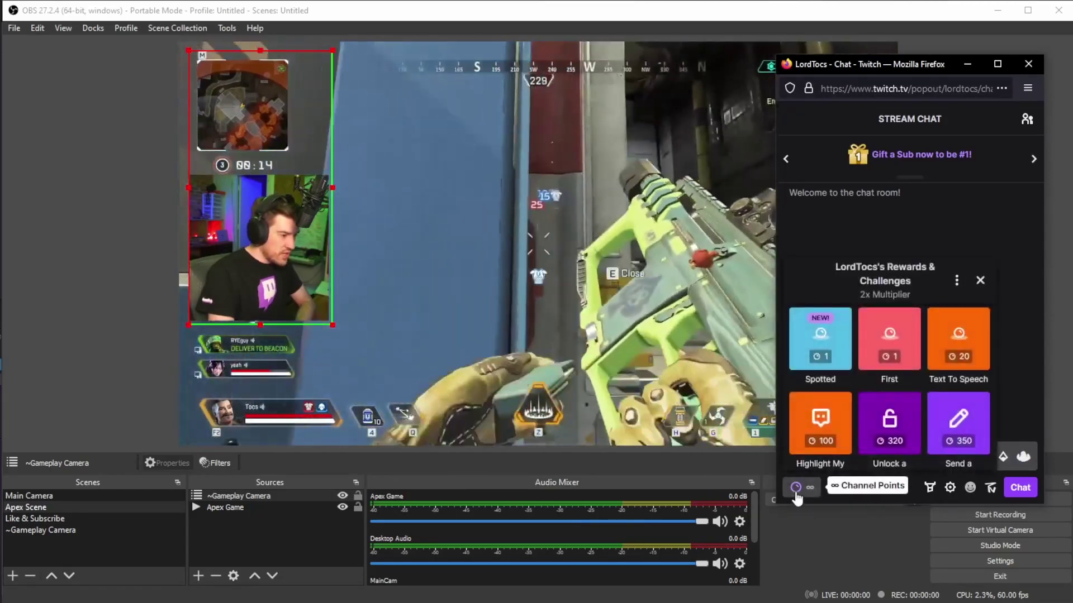
click(820, 341)
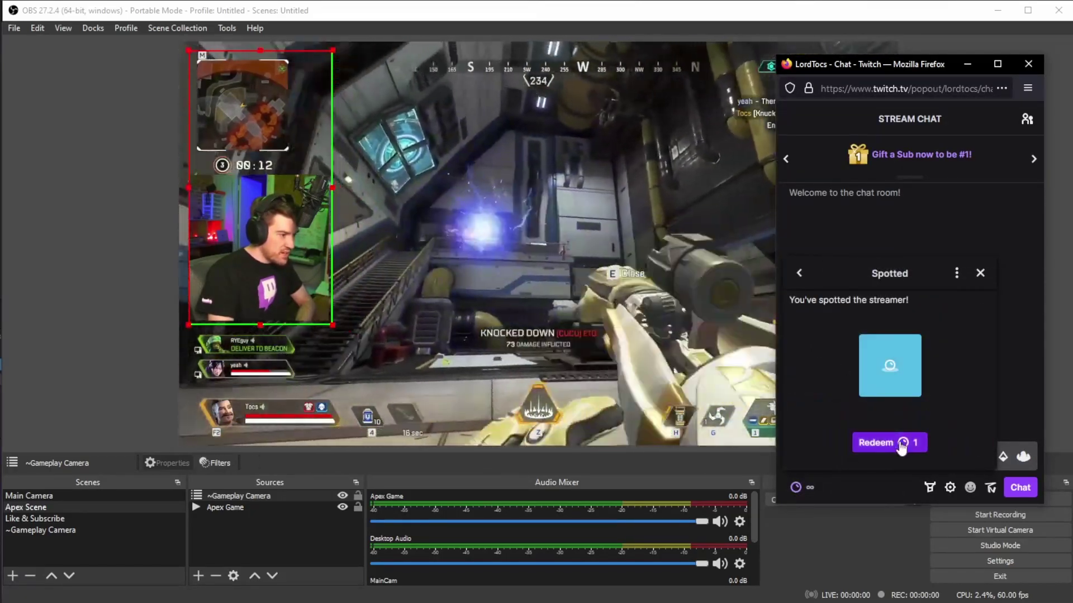
click(901, 444)
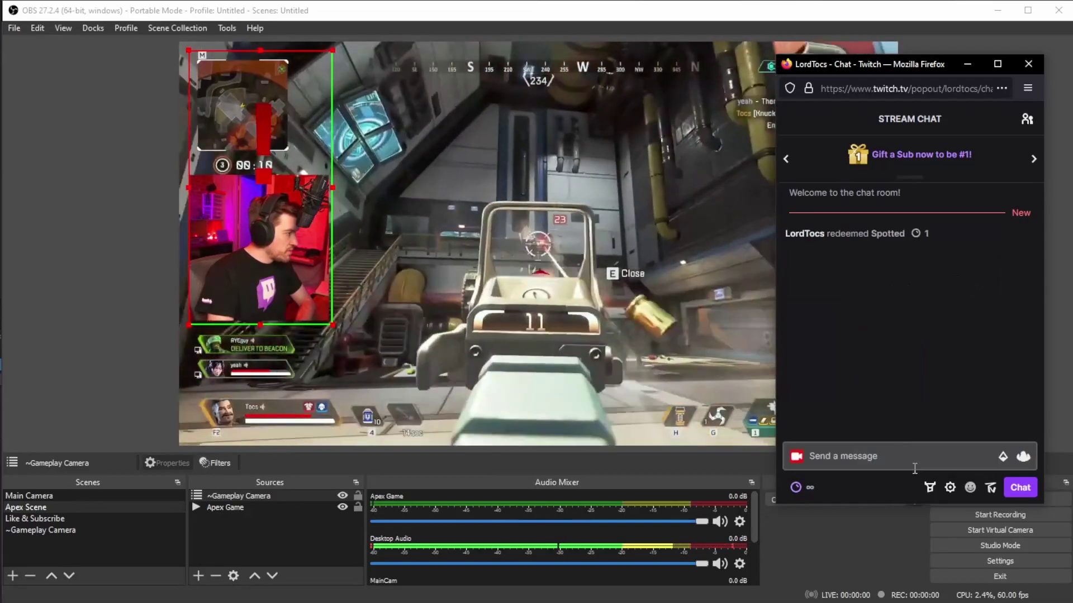